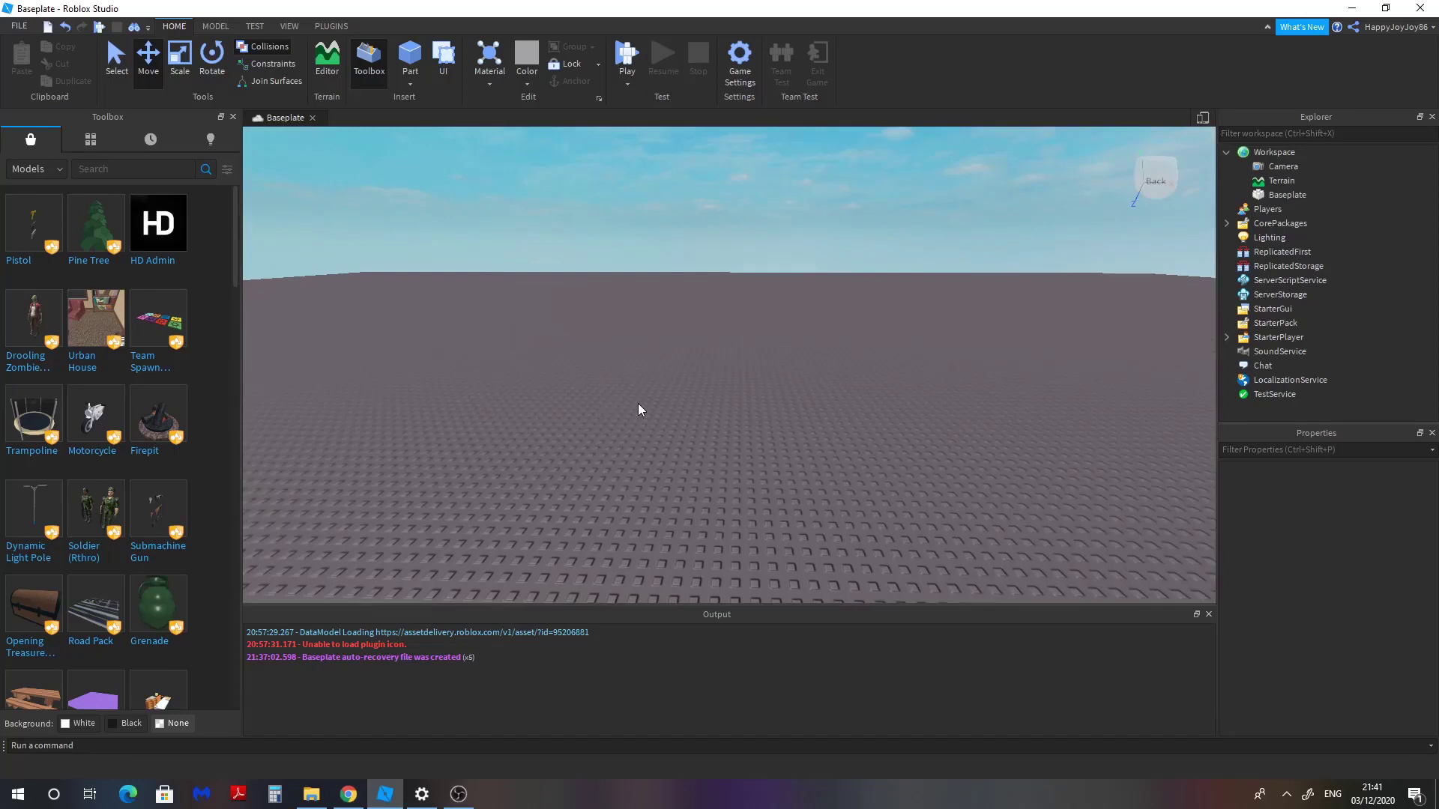
# Step: Tilt the camera down over the empty baseplate and select the Move tool
pyautogui.moveTo(637, 403); pyautogui.dragTo(663, 244, button='right')
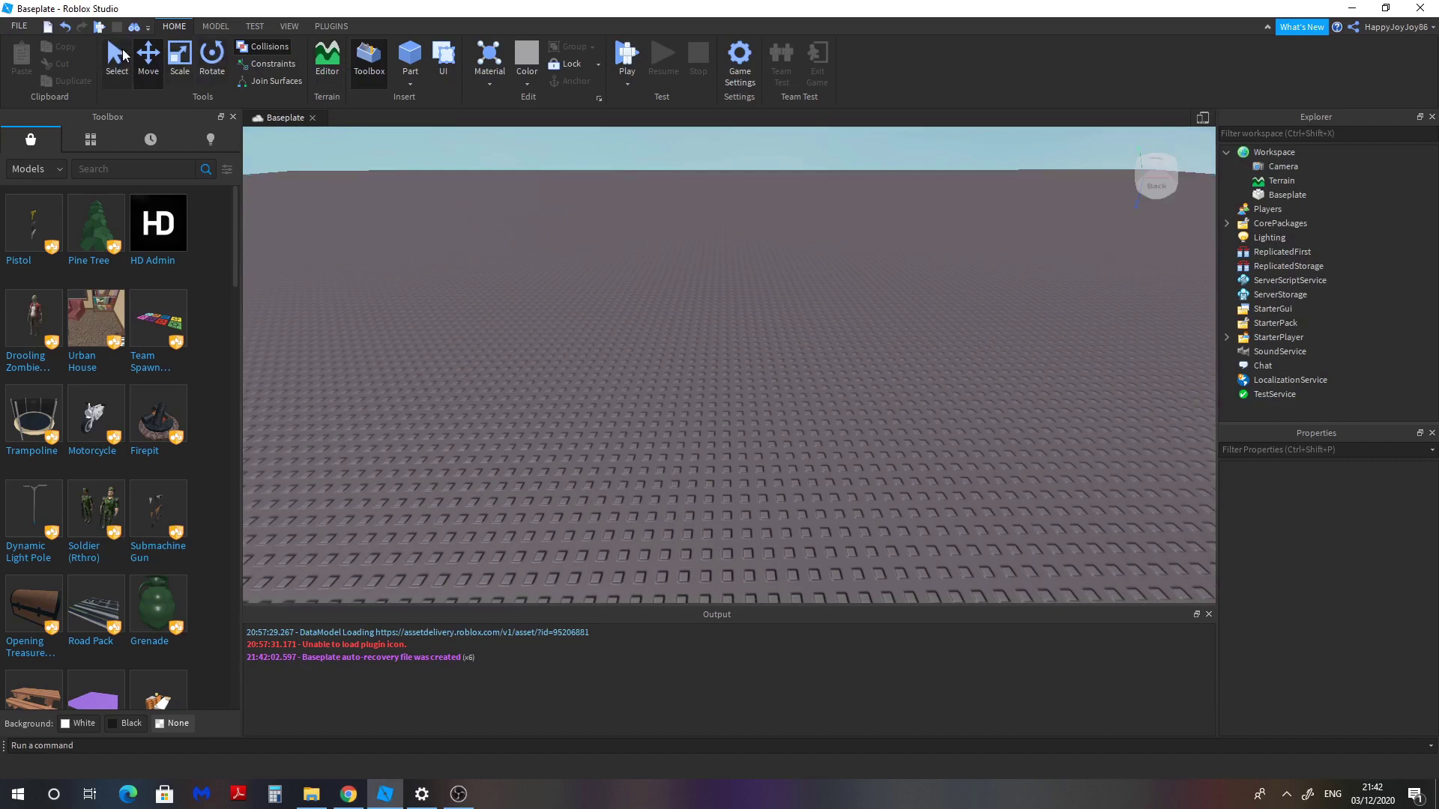
pyautogui.click(149, 48)
# Step: Insert a new part on the baseplate and move it 3 studs along X
pyautogui.click(410, 57)
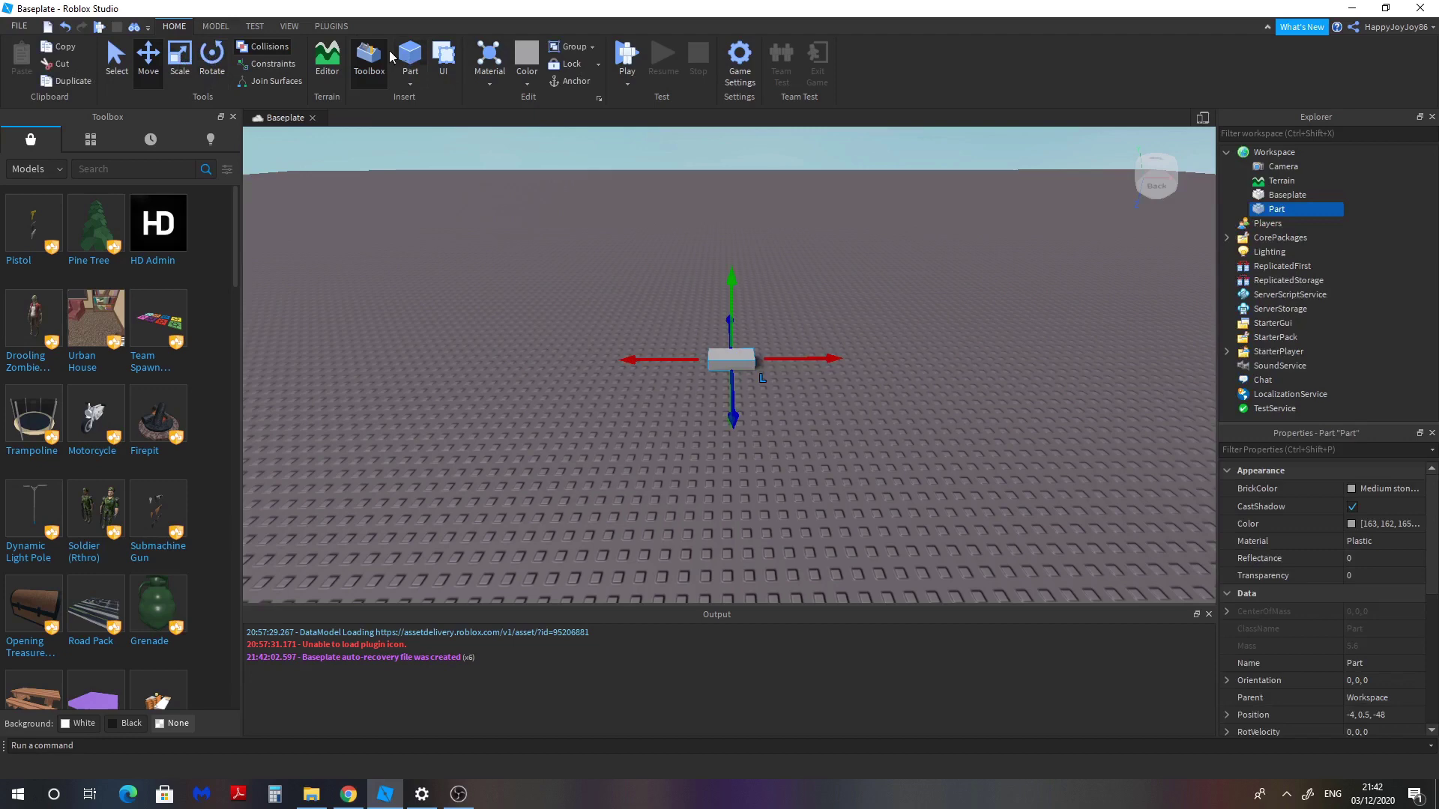
pyautogui.scroll(3, 785, 281)
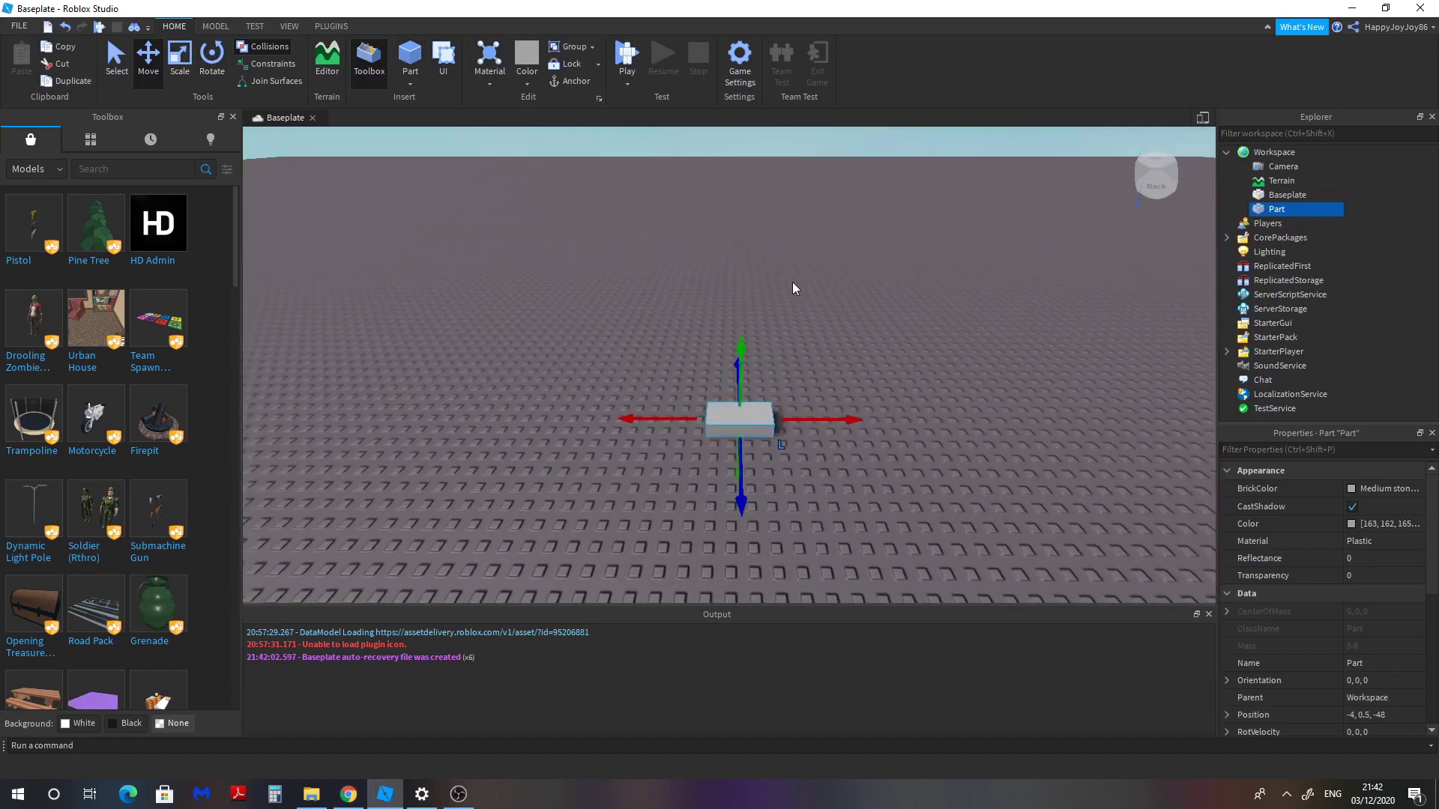
pyautogui.click(793, 282)
pyautogui.scroll(2, 802, 315)
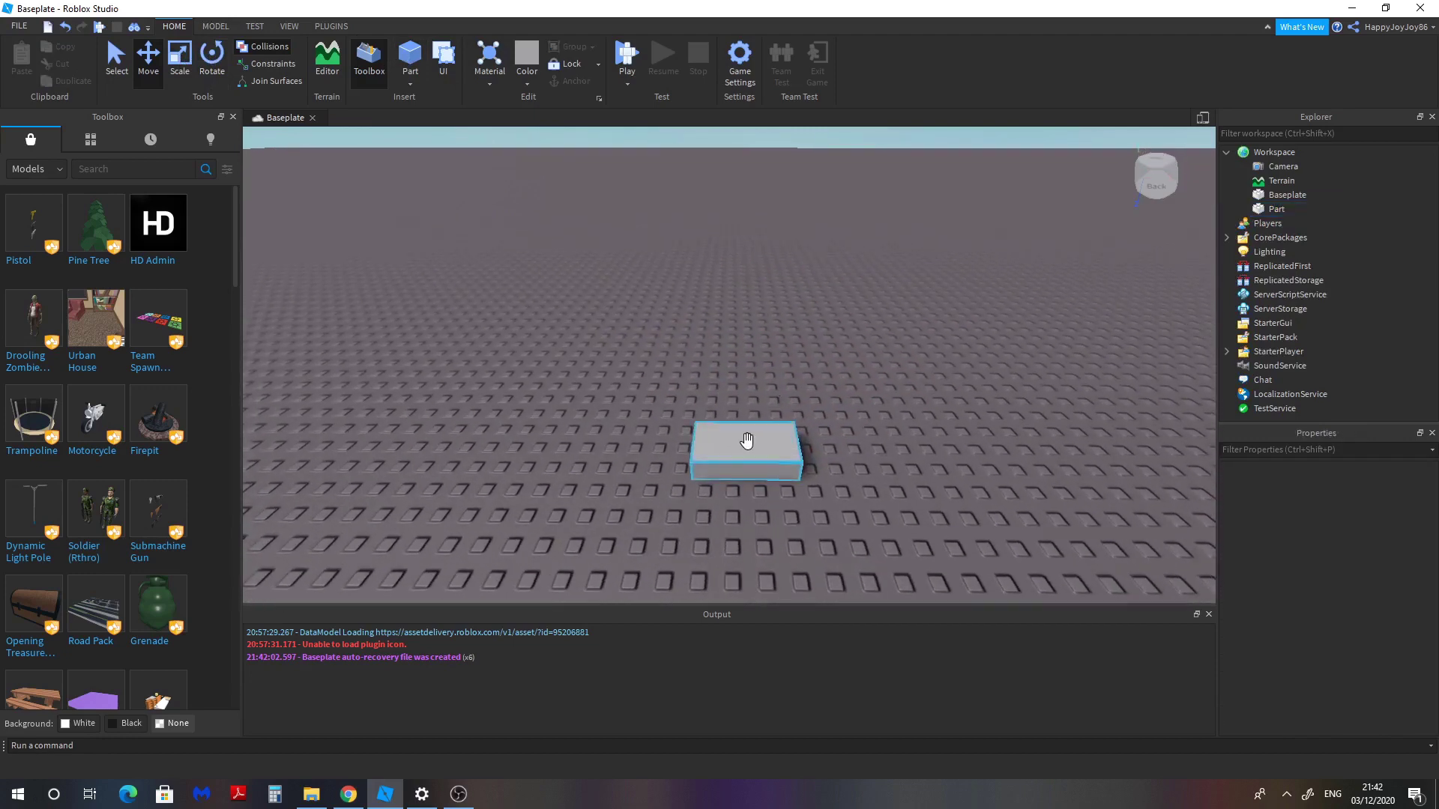
pyautogui.click(745, 440)
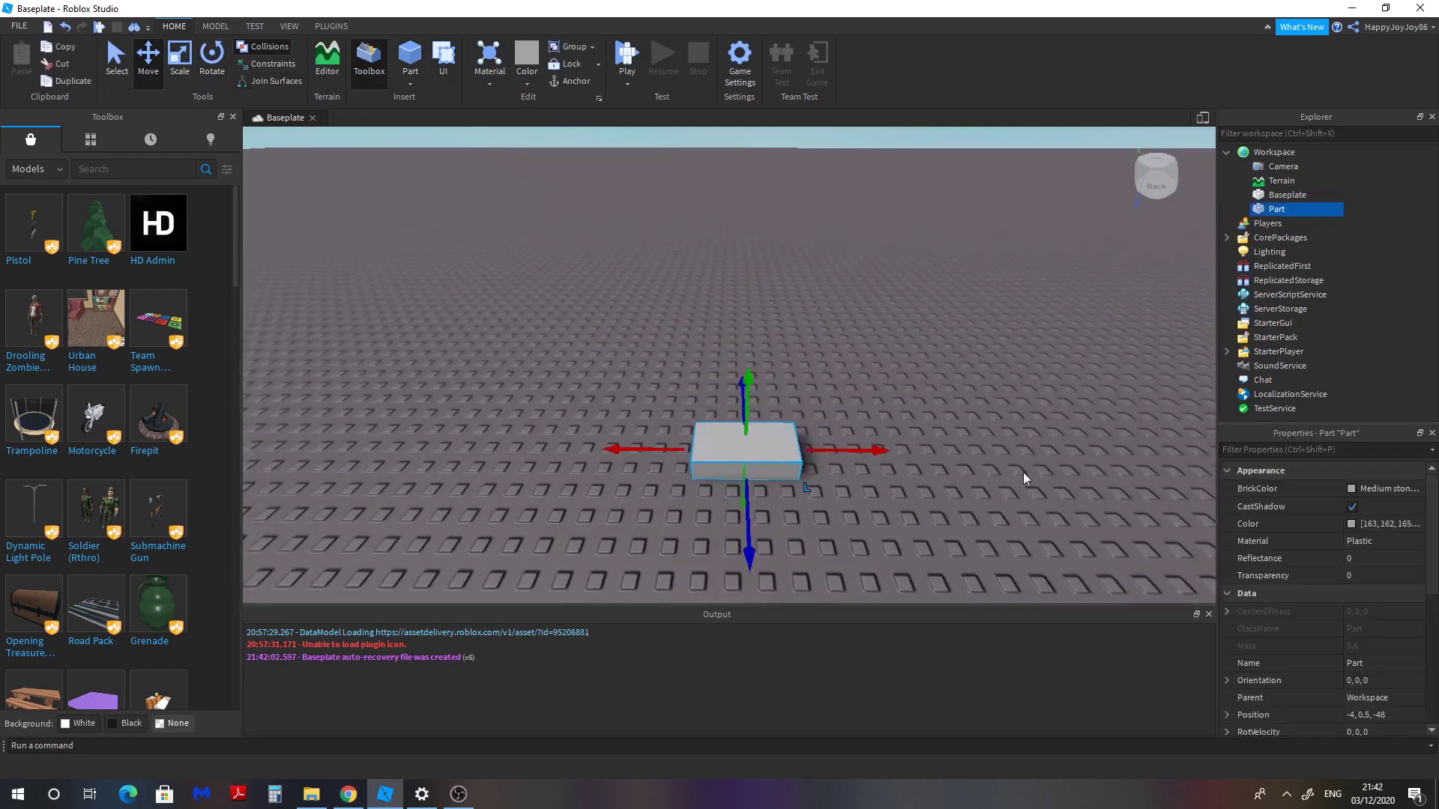
pyautogui.moveTo(753, 472); pyautogui.dragTo(834, 487)
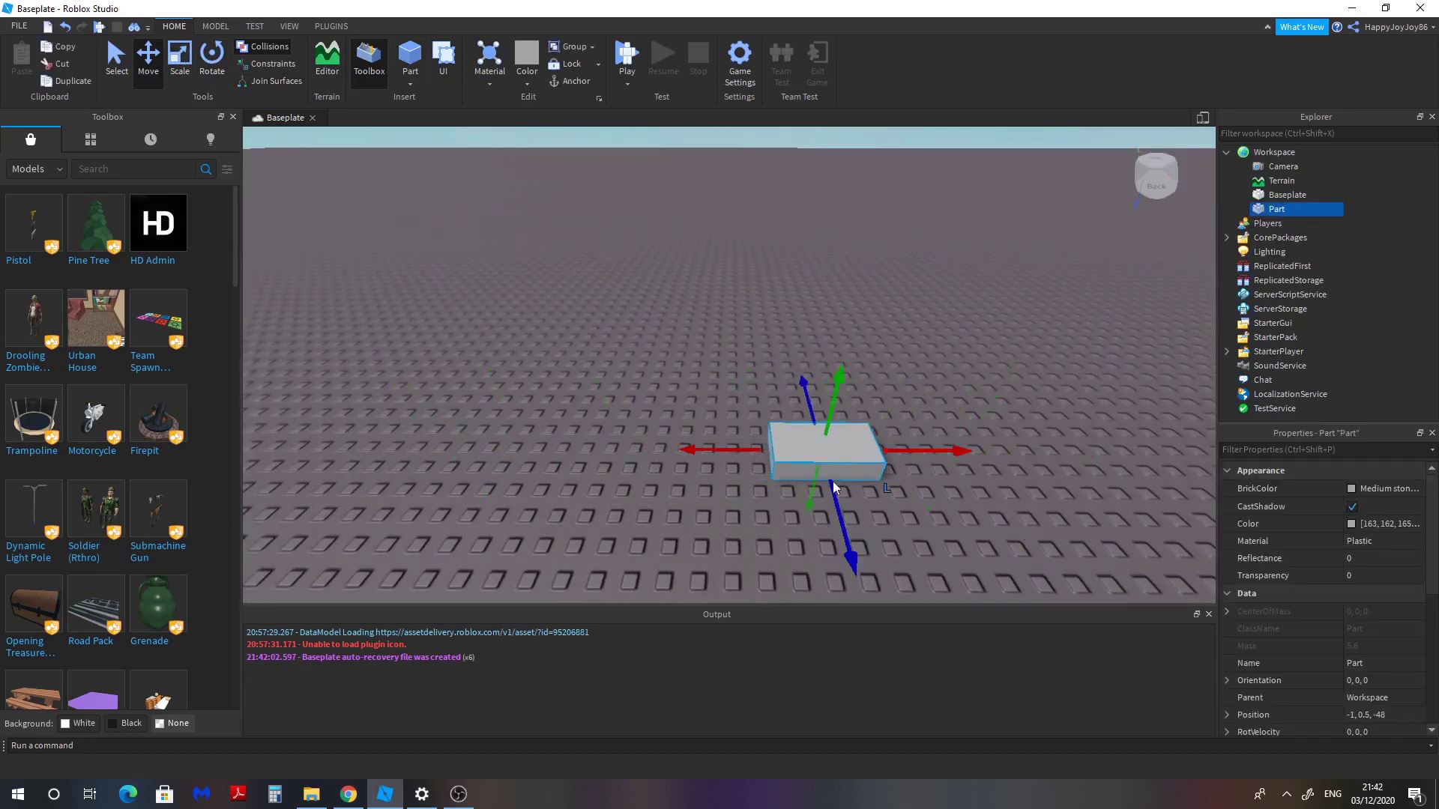
# Step: Scale the part longer toward the left, then nudge it back into place with Move
pyautogui.click(180, 60)
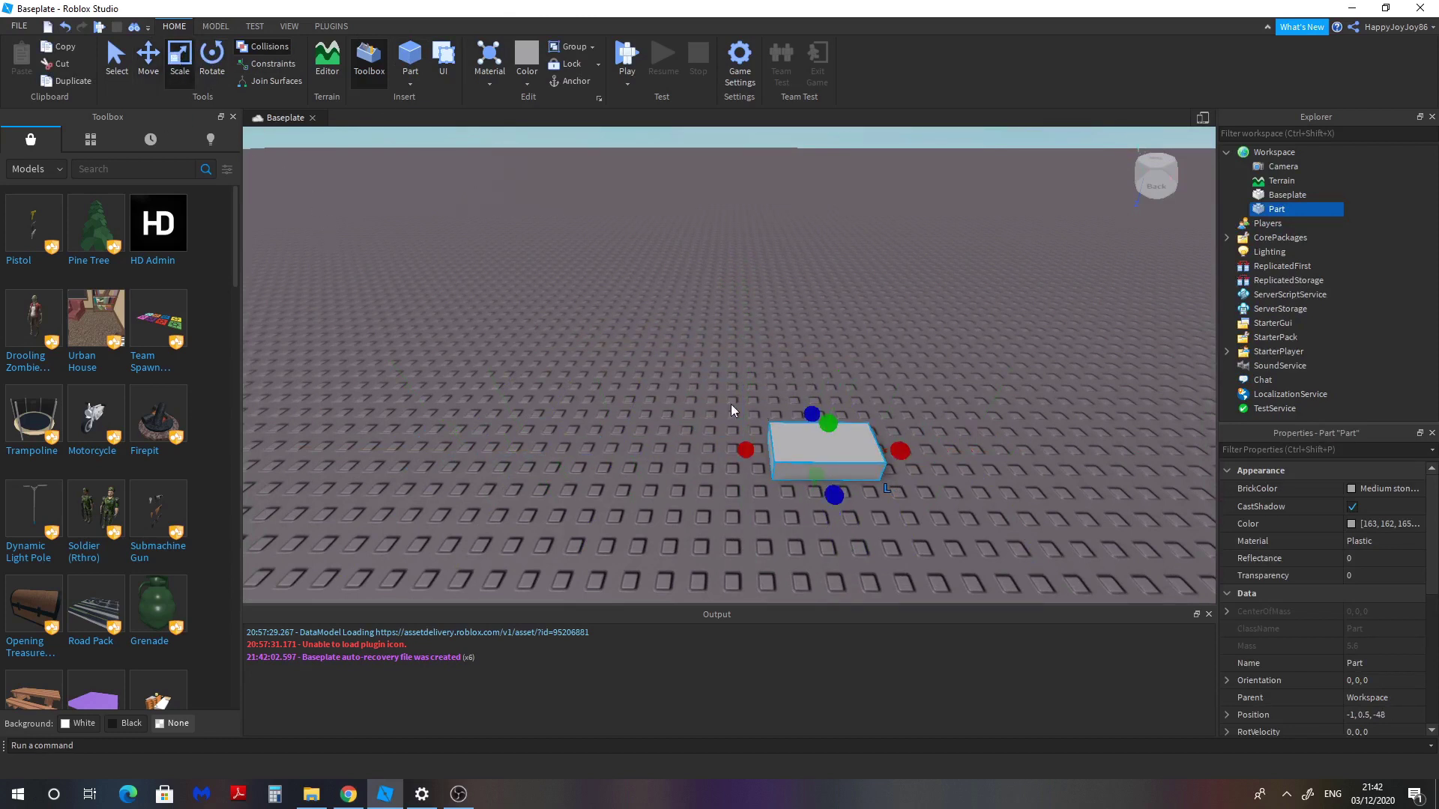
pyautogui.moveTo(746, 448); pyautogui.dragTo(708, 433)
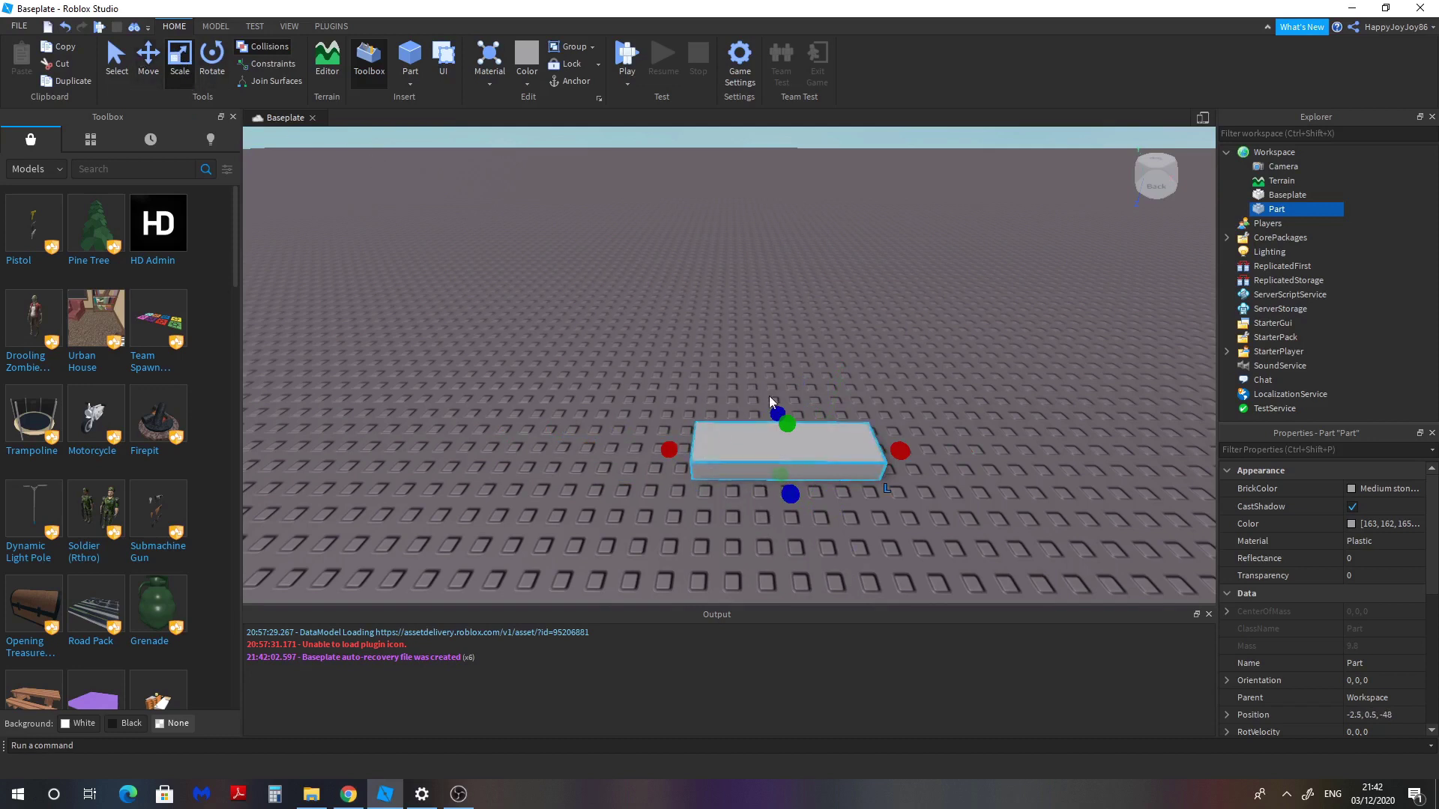
pyautogui.click(150, 58)
pyautogui.moveTo(764, 389)
pyautogui.mouseDown()
pyautogui.moveTo(745, 324)
pyautogui.moveTo(755, 392)
pyautogui.mouseUp()
pyautogui.click(851, 379)
pyautogui.click(749, 434)
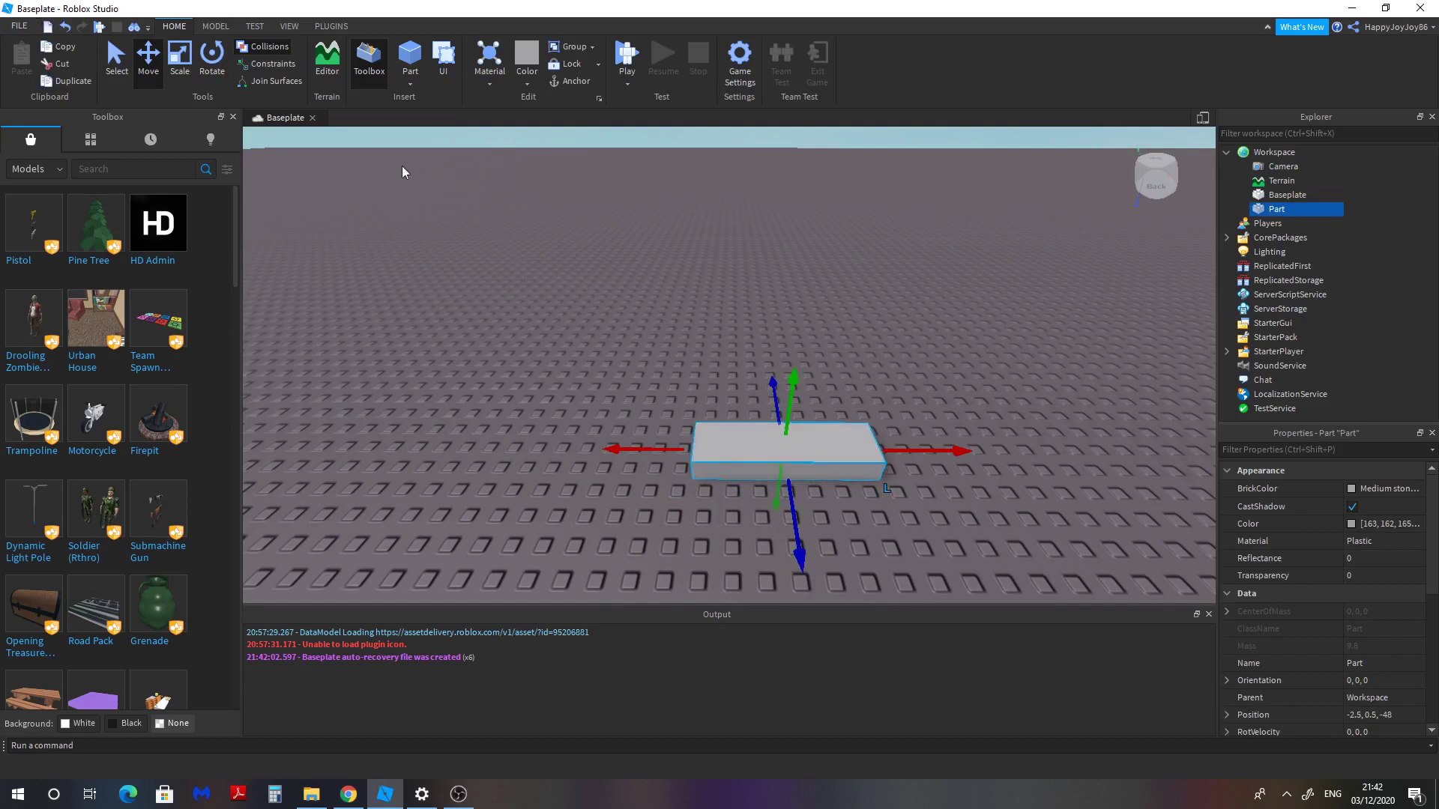
# Step: Pan the view and reselect the part in plain Select mode (Ctrl+1)
pyautogui.press('d')
pyautogui.press('a')
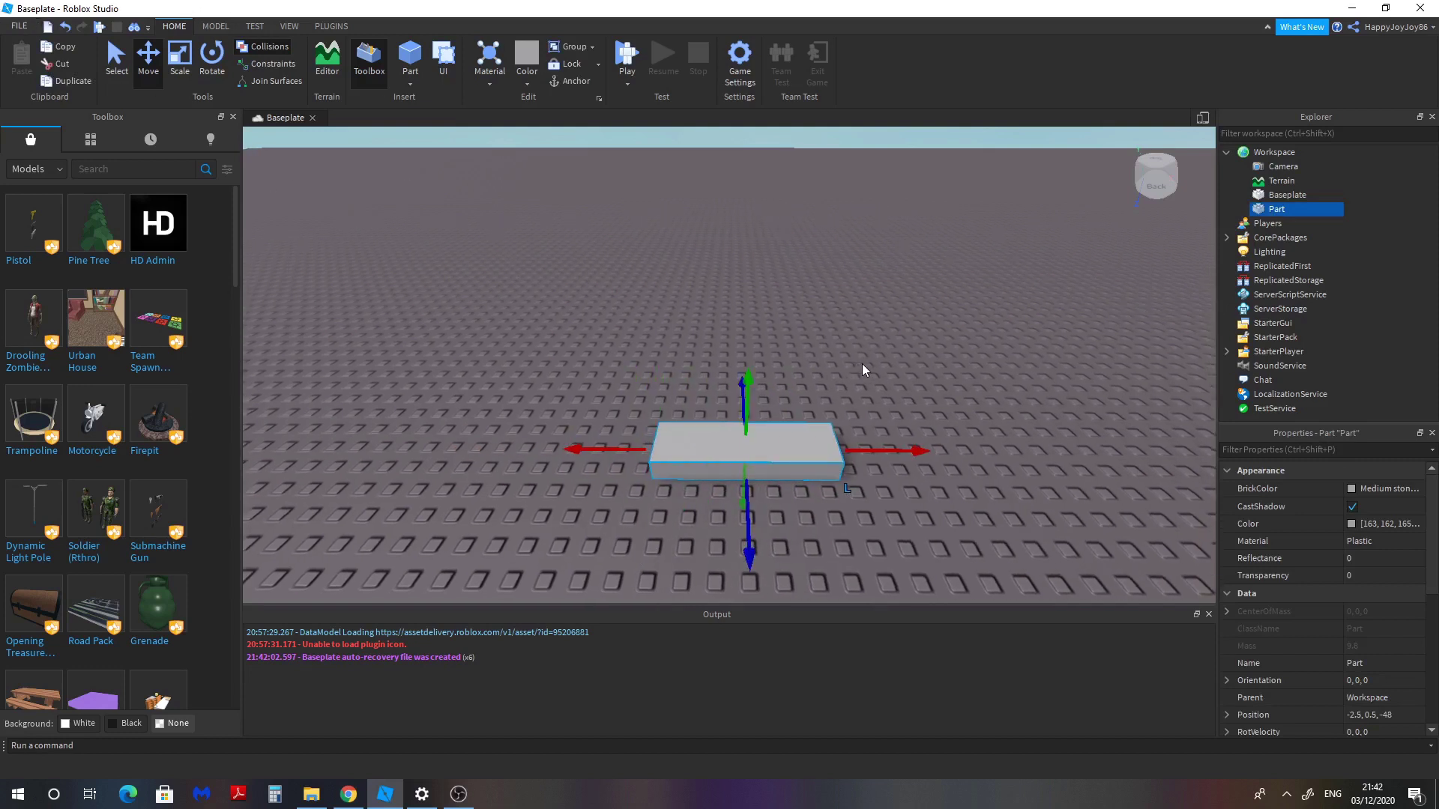
pyautogui.click(650, 320)
pyautogui.click(744, 435)
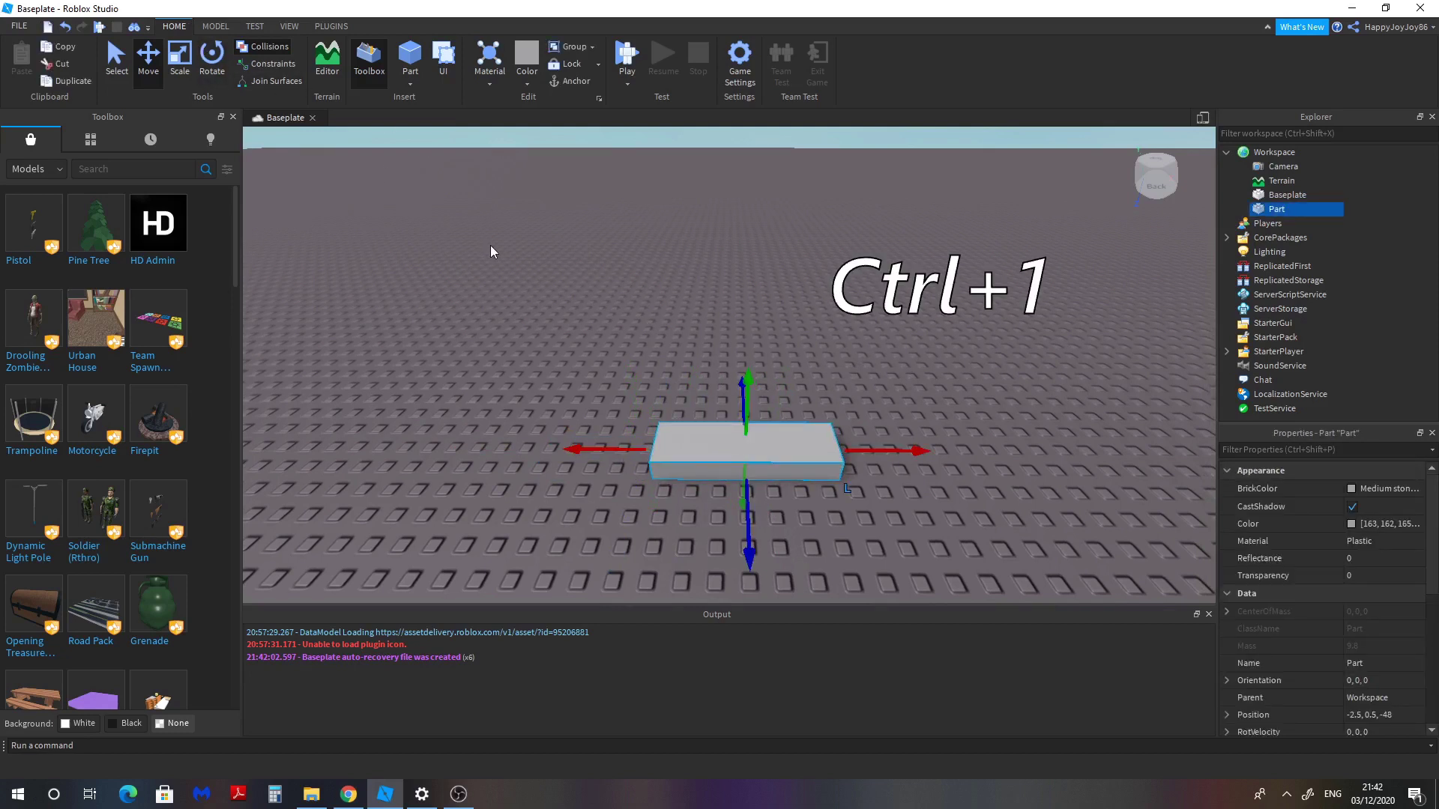
pyautogui.hotkey('ctrl', '1')
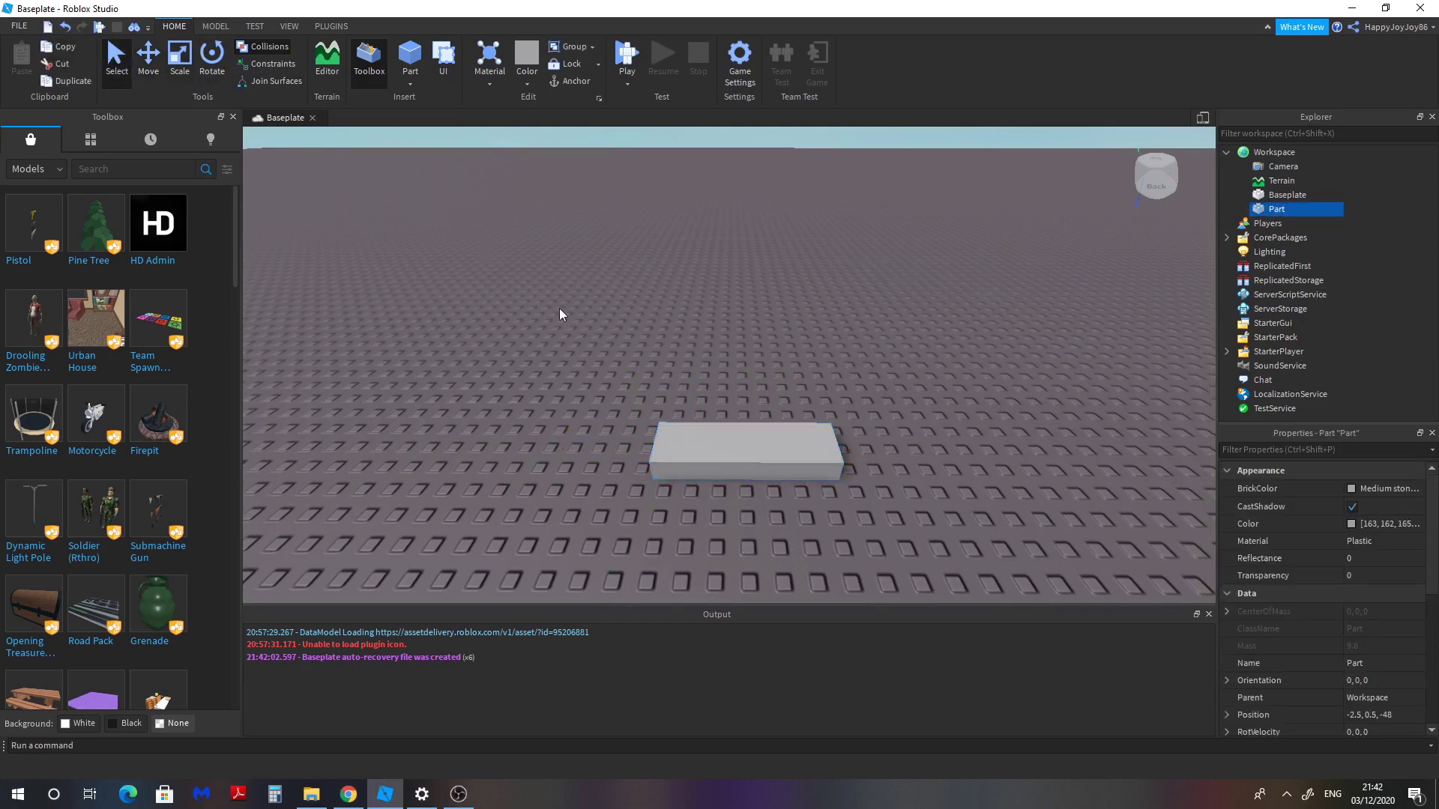
pyautogui.keyDown('ctrl'); pyautogui.click(728, 447); pyautogui.keyUp('ctrl')
pyautogui.click(762, 445)
pyautogui.click(730, 343)
pyautogui.click(748, 466)
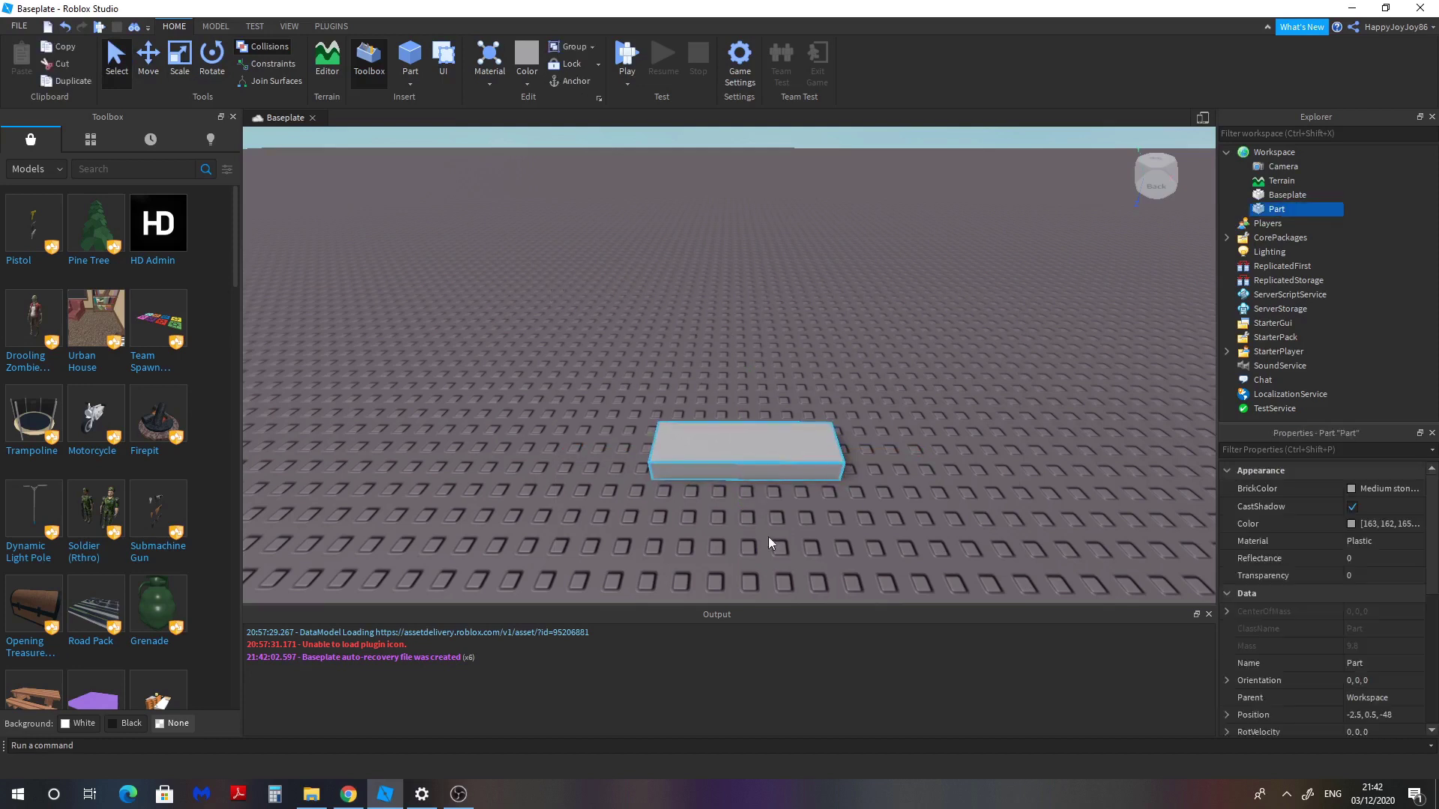
# Step: Slide the part left along X with the Move tool (Ctrl+2)
pyautogui.hotkey('ctrl', '2')
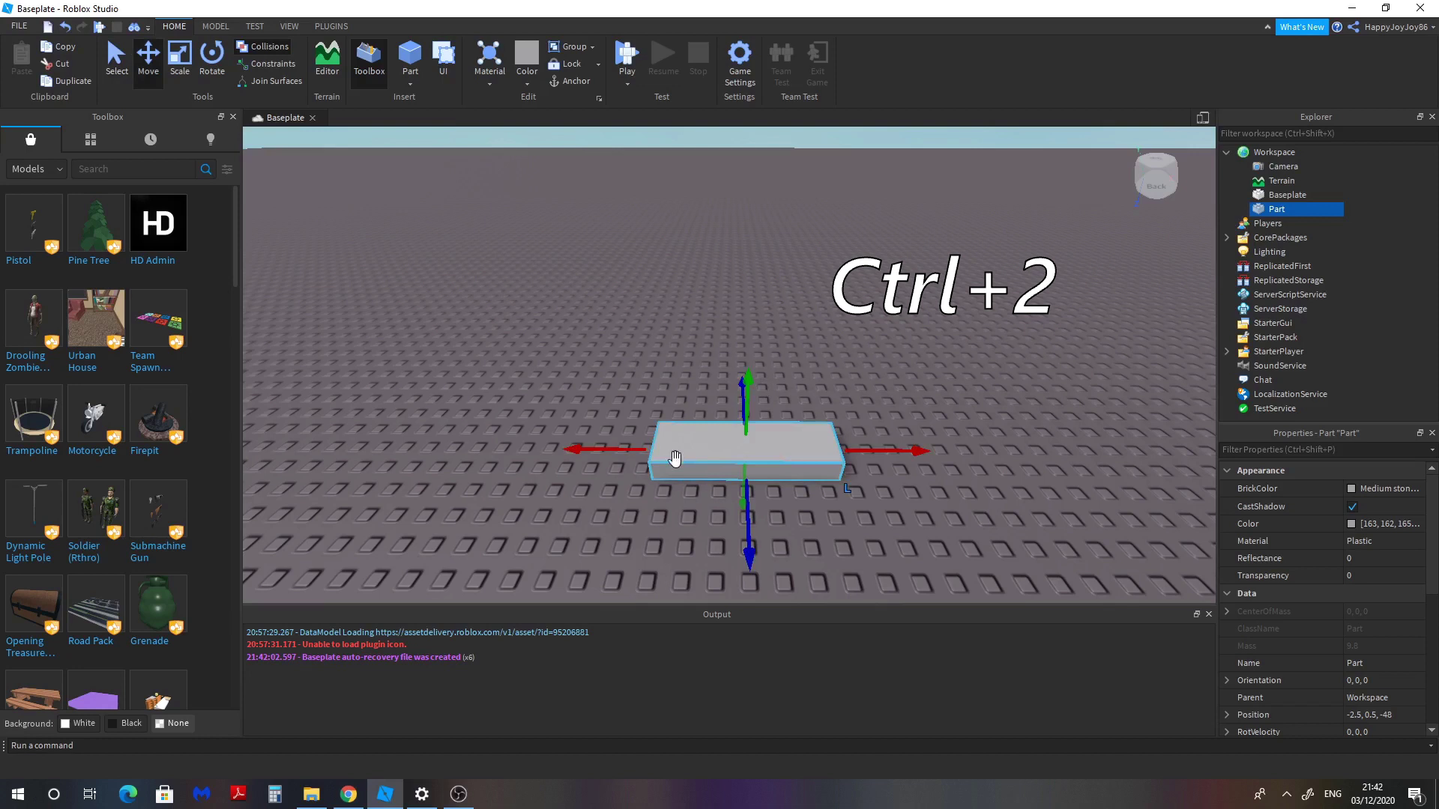
pyautogui.moveTo(619, 452); pyautogui.dragTo(582, 435)
pyautogui.click(698, 417)
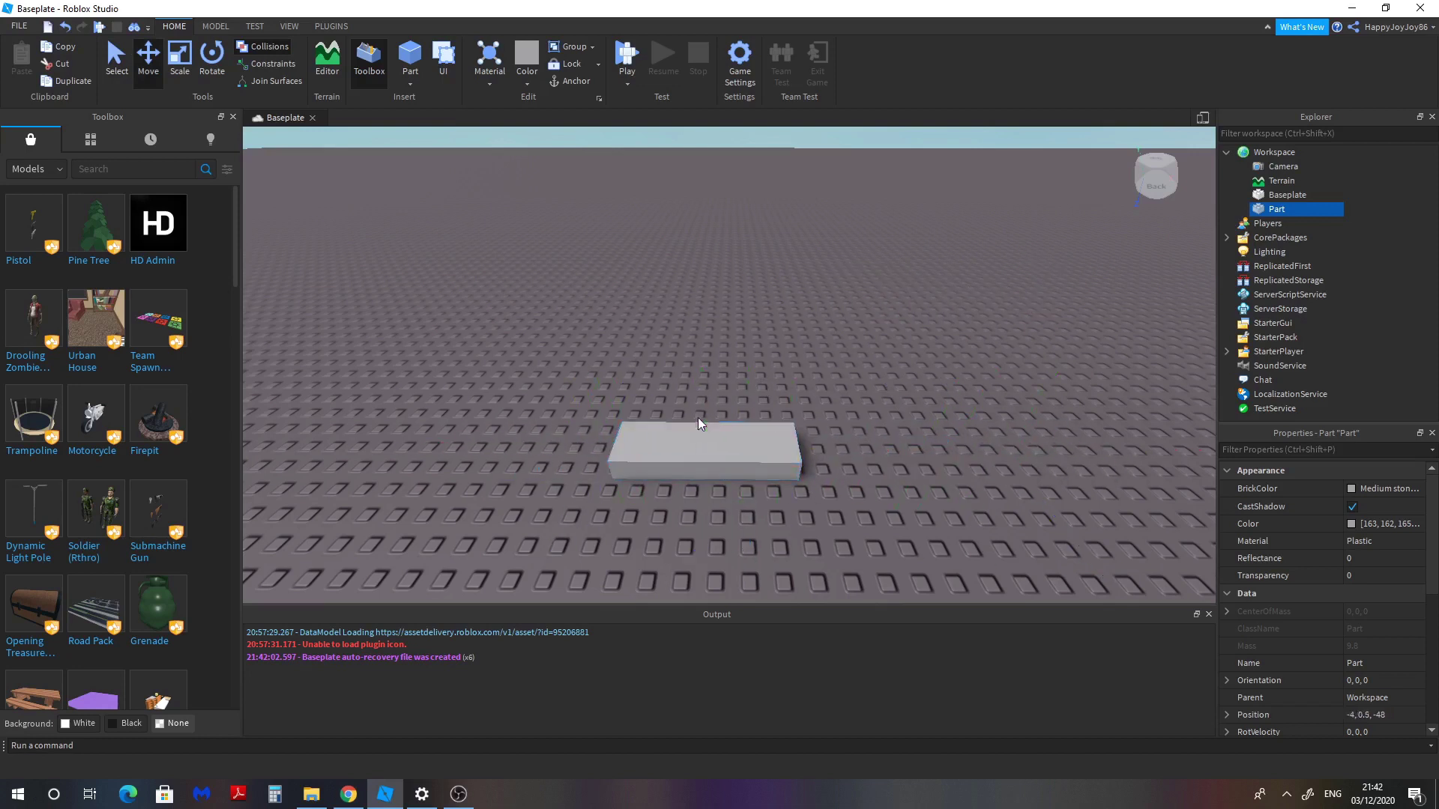
pyautogui.click(711, 434)
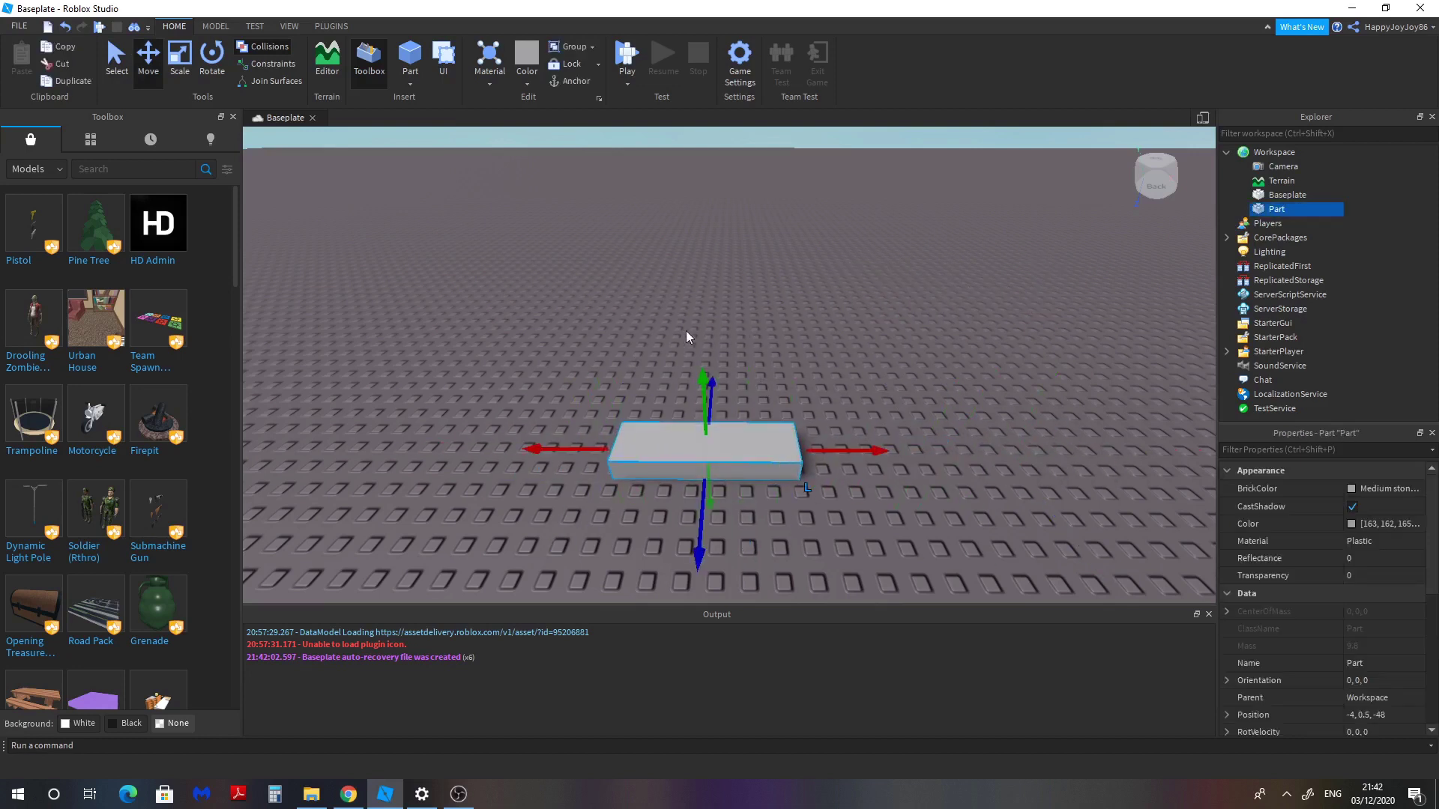
# Step: Lengthen the part from its right end with the Scale tool (Ctrl+3)
pyautogui.hotkey('ctrl', '3')
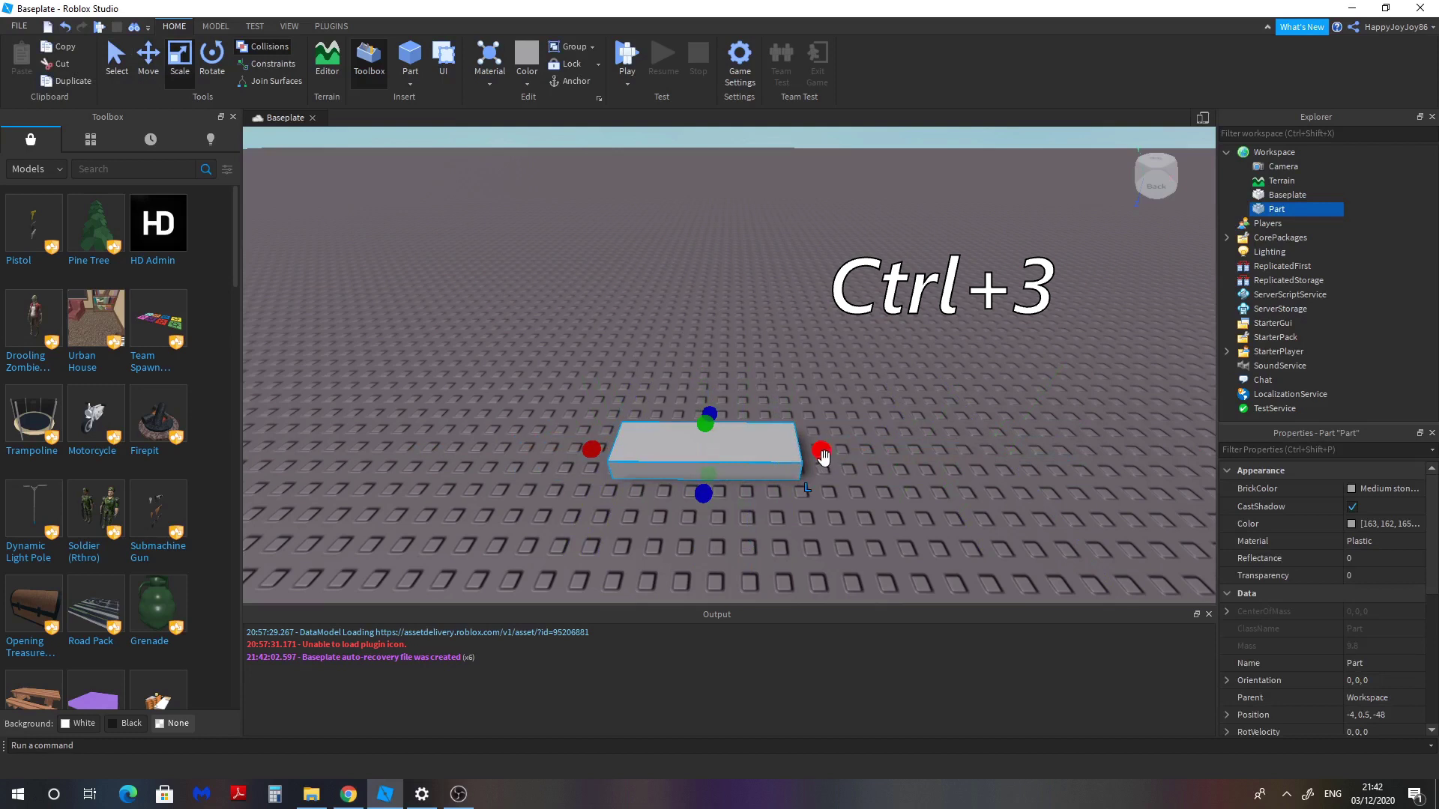
pyautogui.moveTo(822, 454); pyautogui.dragTo(794, 504)
pyautogui.hotkey('ctrl', '4')
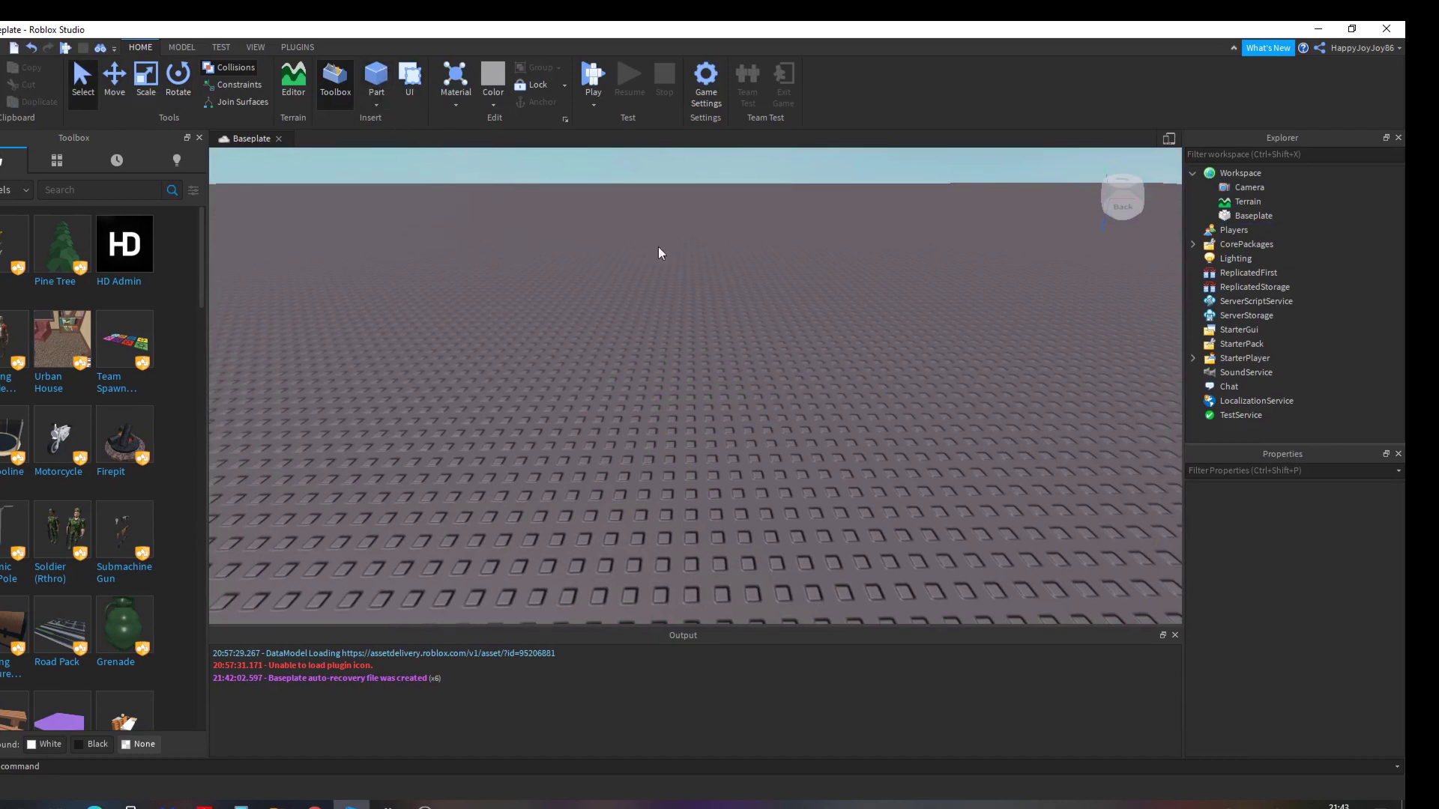
# Step: Insert more parts to stack them into a ten-part column
pyautogui.click(375, 73)
pyautogui.click(376, 72)
pyautogui.click(376, 73)
pyautogui.click(375, 72)
pyautogui.click(375, 73)
pyautogui.click(375, 73)
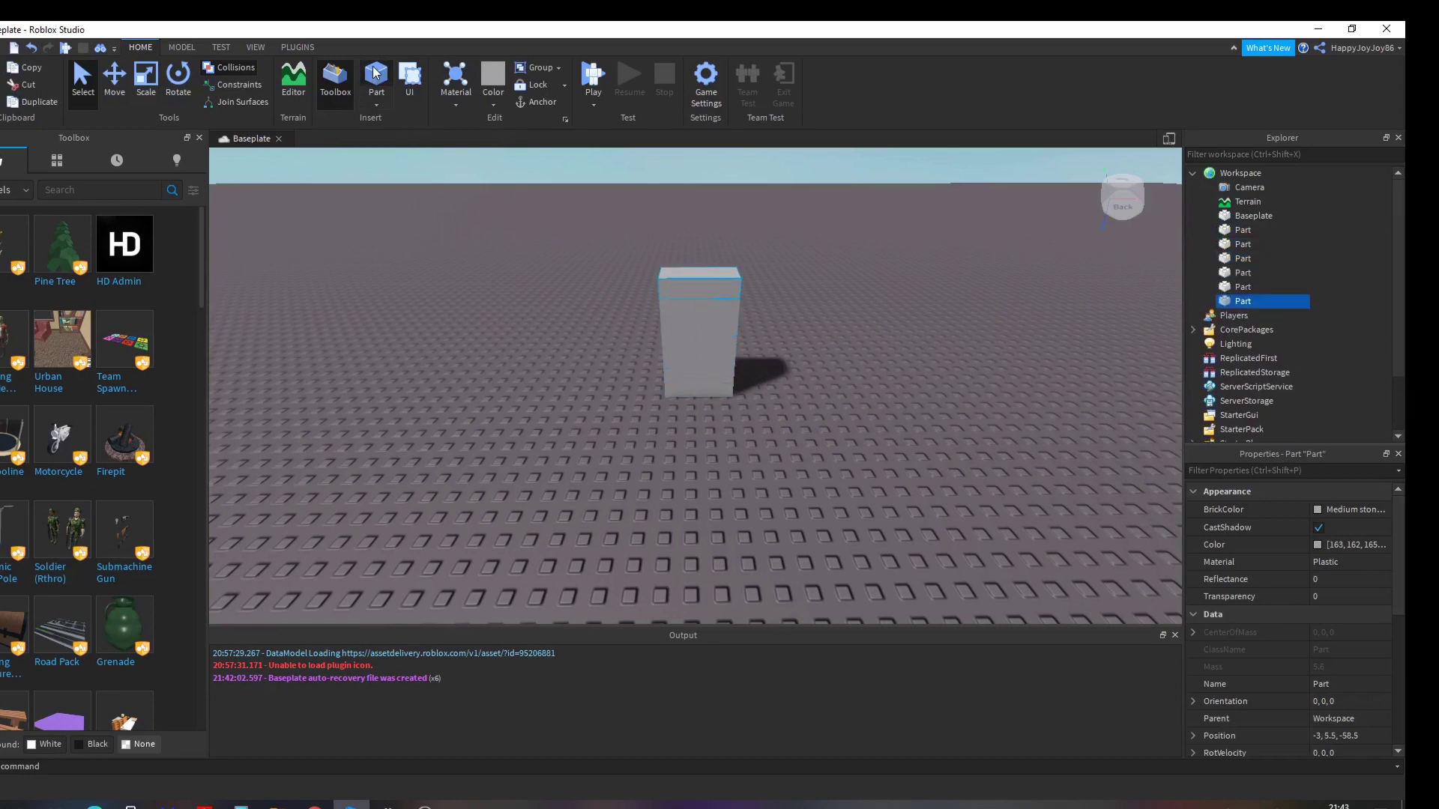
pyautogui.click(376, 72)
pyautogui.click(375, 72)
# Step: Frame the column with the camera and box-select all ten stacked parts
pyautogui.click(835, 328)
pyautogui.press('w')
pyautogui.press('d')
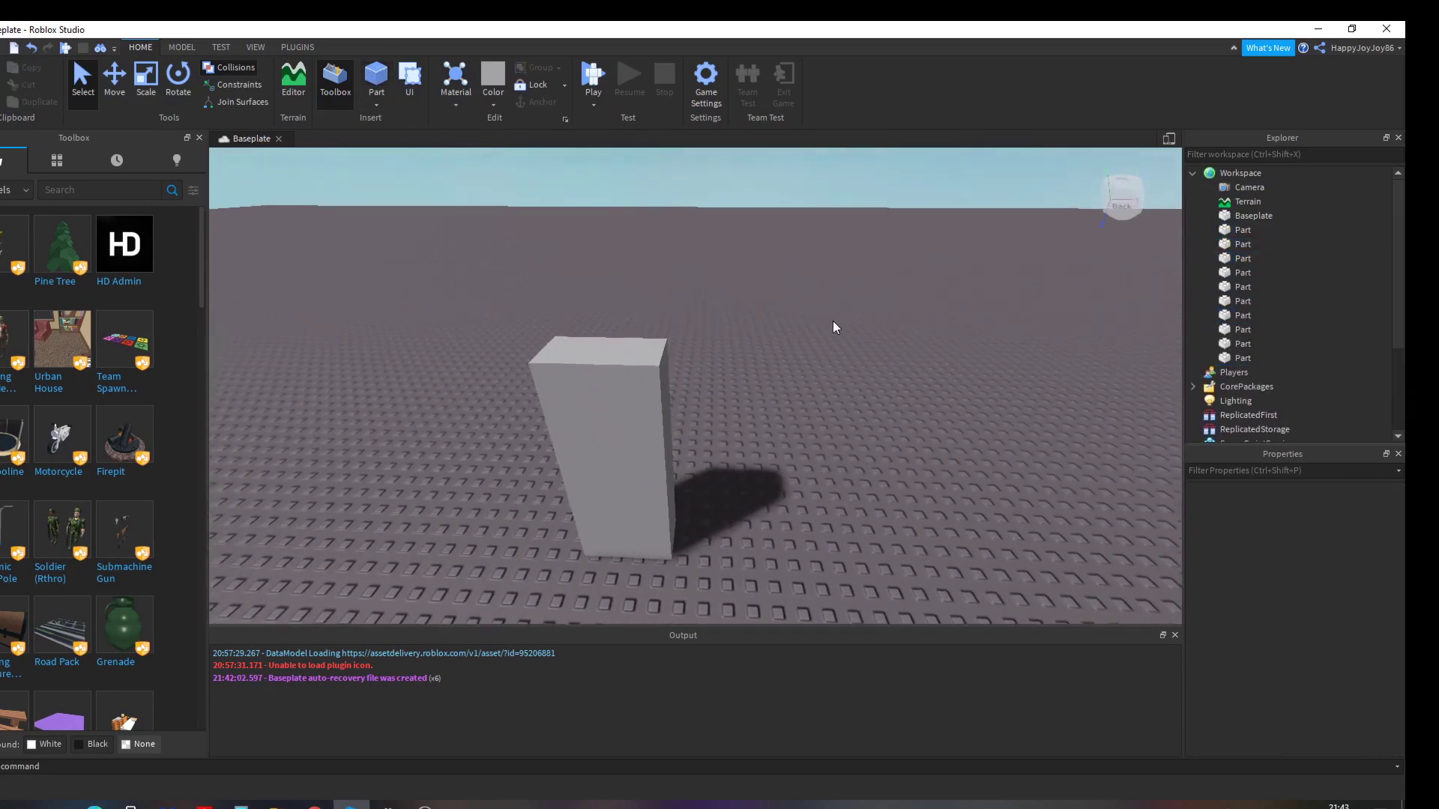
pyautogui.press('w')
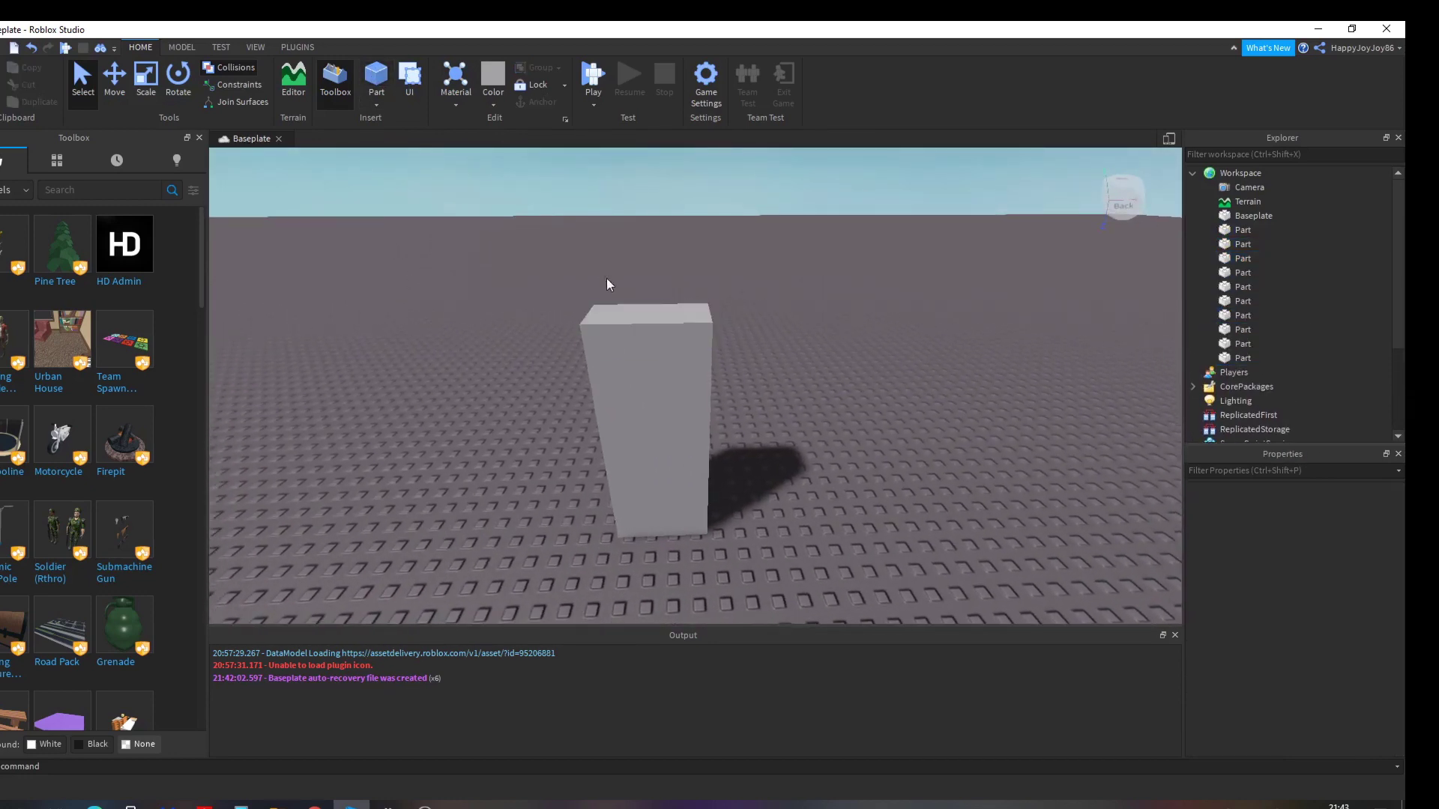
pyautogui.moveTo(539, 237); pyautogui.dragTo(902, 578)
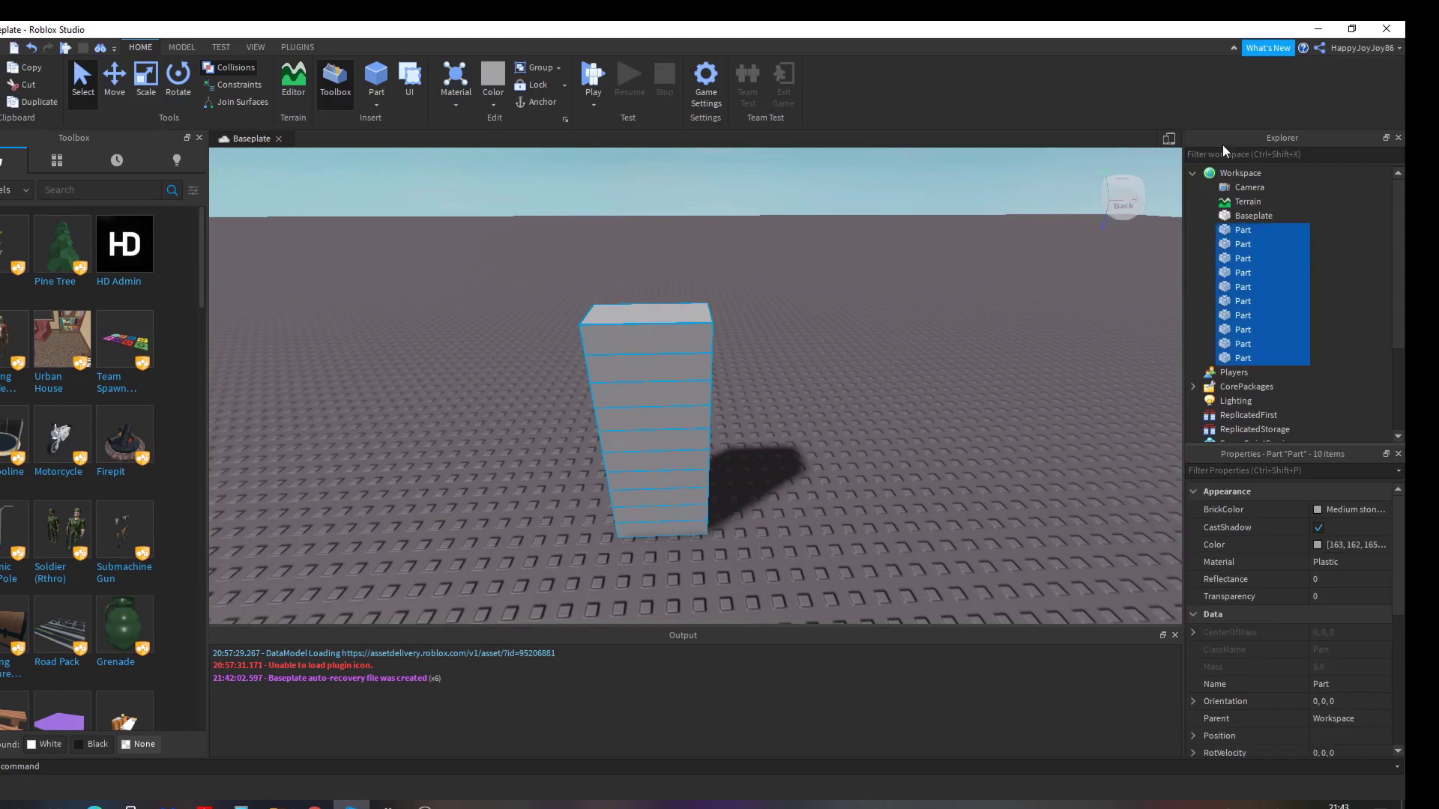
pyautogui.moveTo(1243, 229); pyautogui.dragTo(1242, 262)
pyautogui.rightClick(1241, 261)
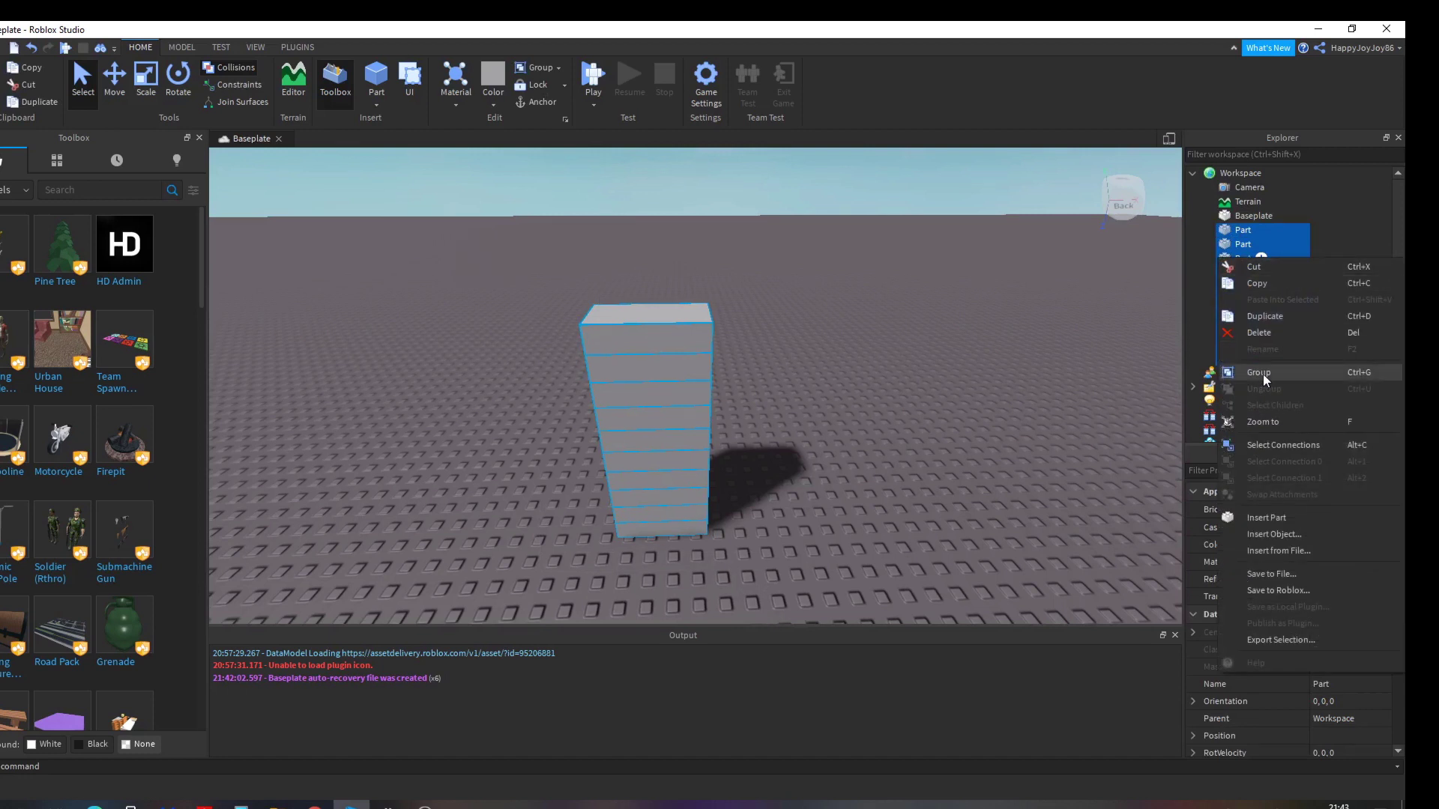
pyautogui.click(996, 86)
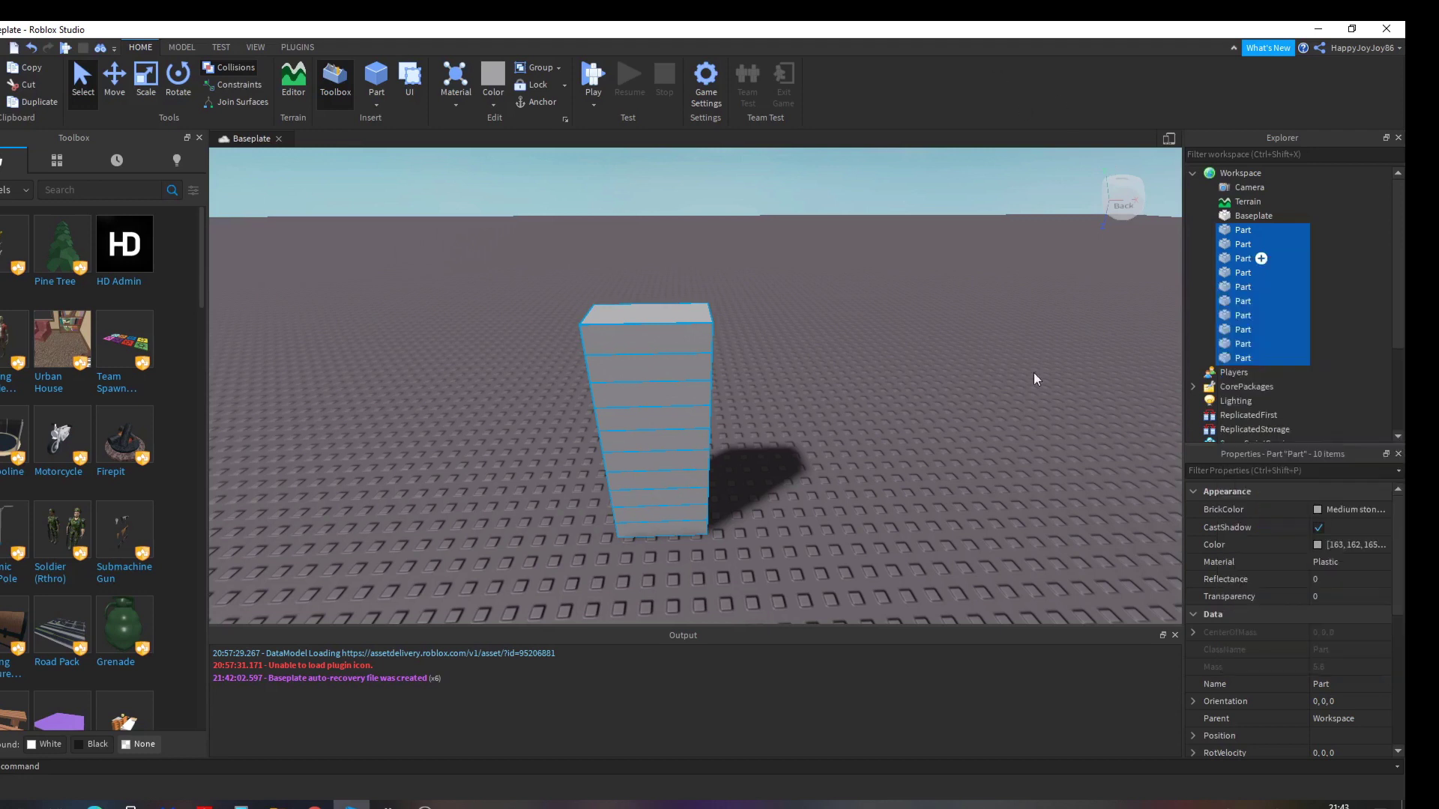
pyautogui.click(945, 202)
pyautogui.moveTo(845, 257); pyautogui.dragTo(552, 629)
pyautogui.hotkey('ctrl', 'g')
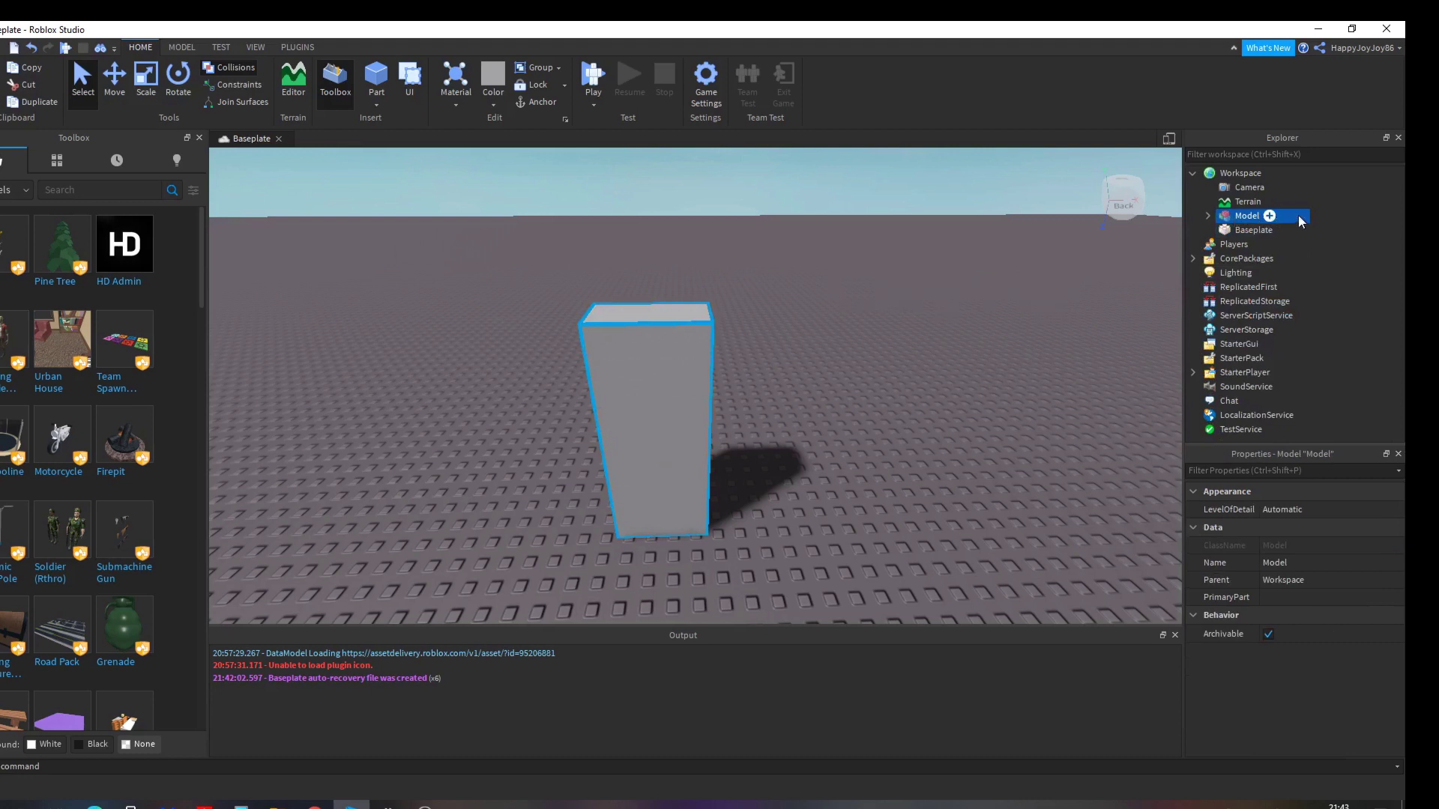
pyautogui.click(933, 256)
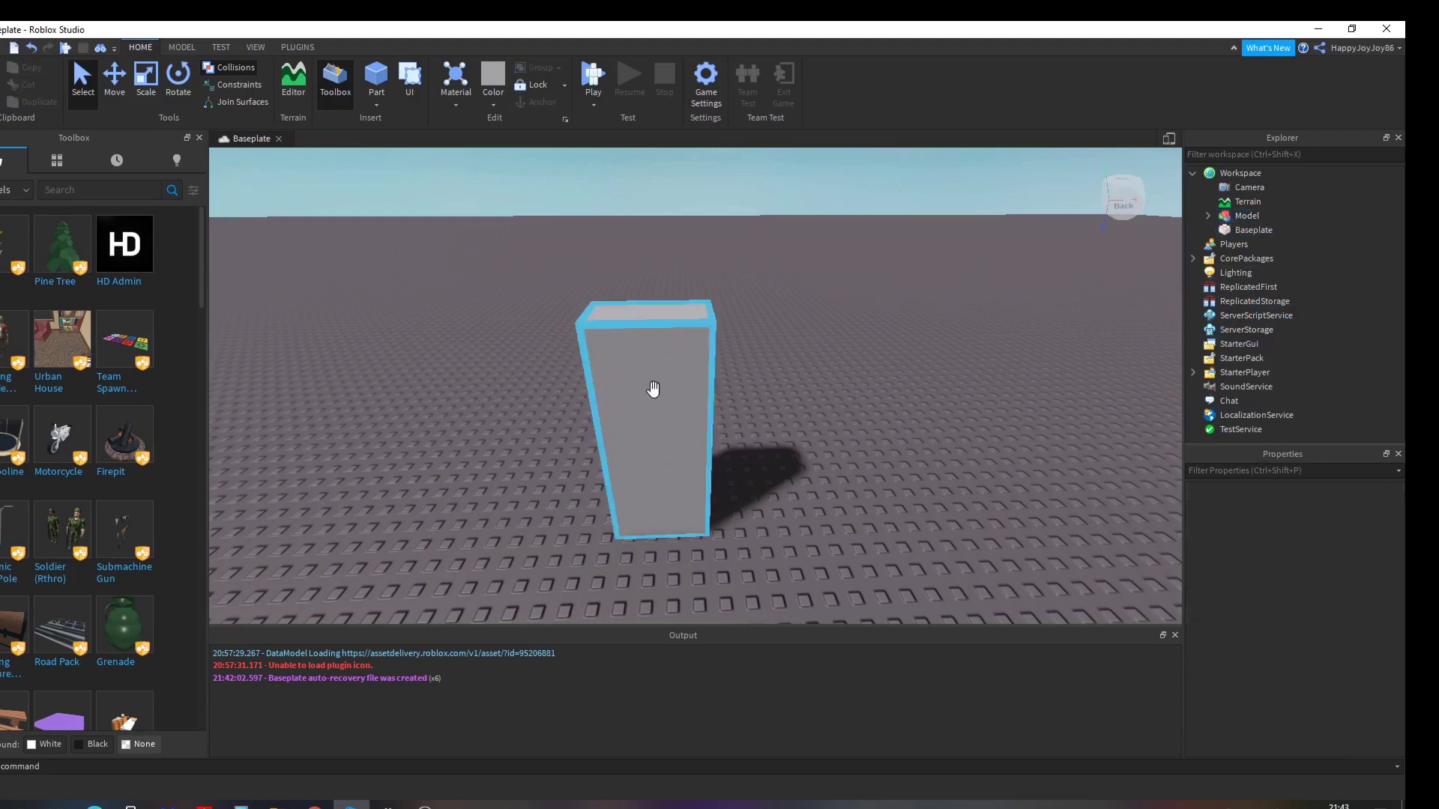
pyautogui.click(649, 381)
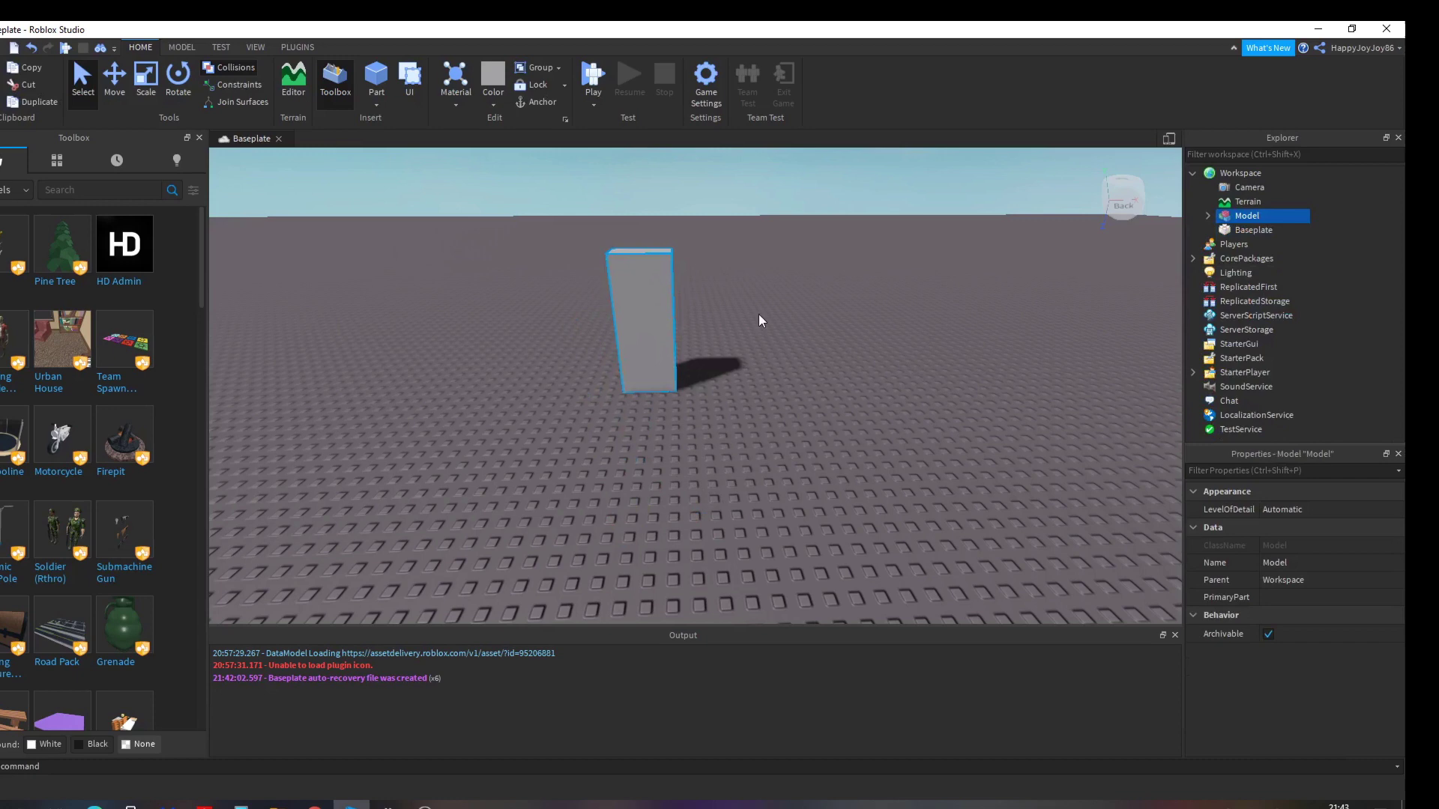
pyautogui.moveTo(762, 322); pyautogui.dragTo(764, 316, button='right')
pyautogui.scroll(5, 765, 316)
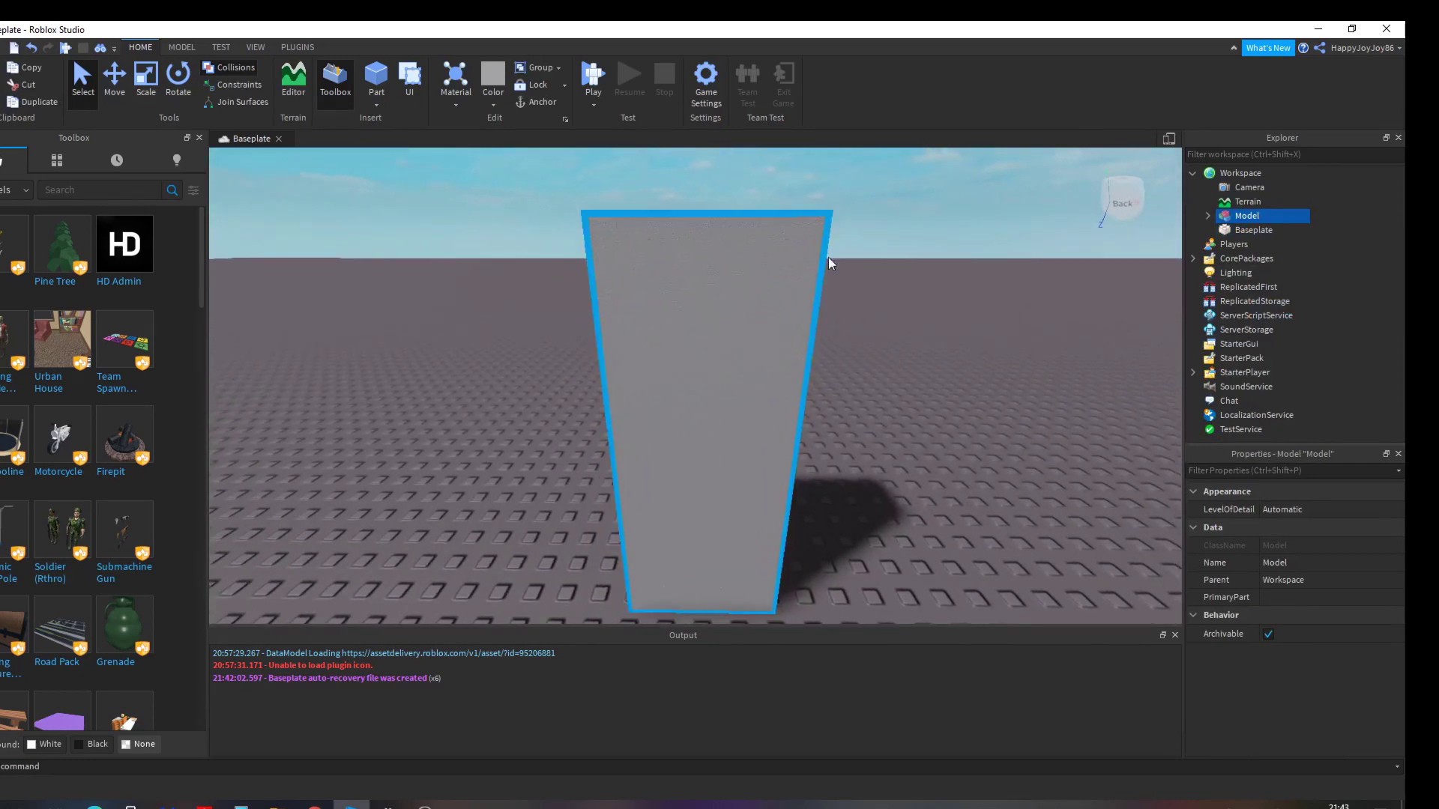
pyautogui.click(867, 234)
pyautogui.click(711, 322)
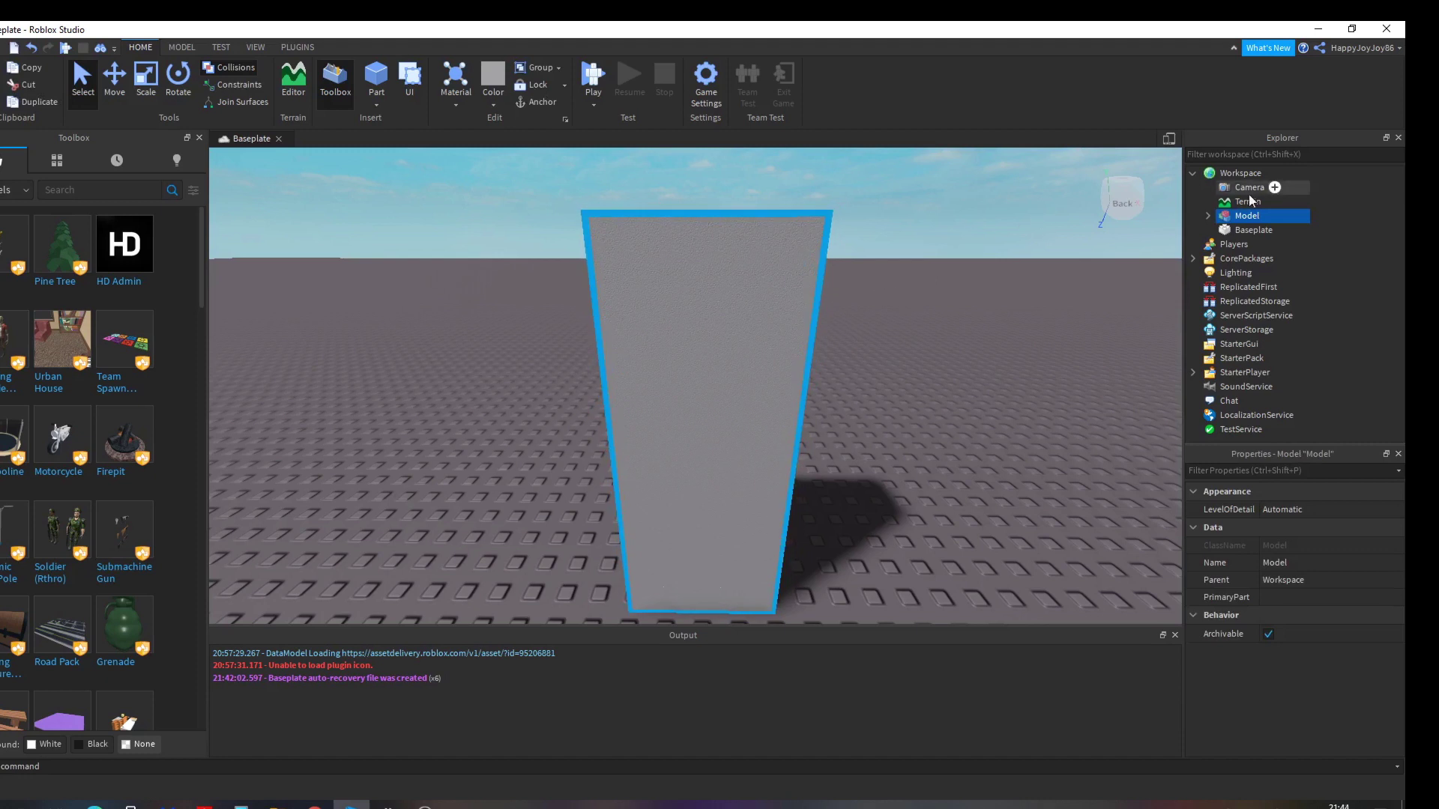
pyautogui.click(1209, 217)
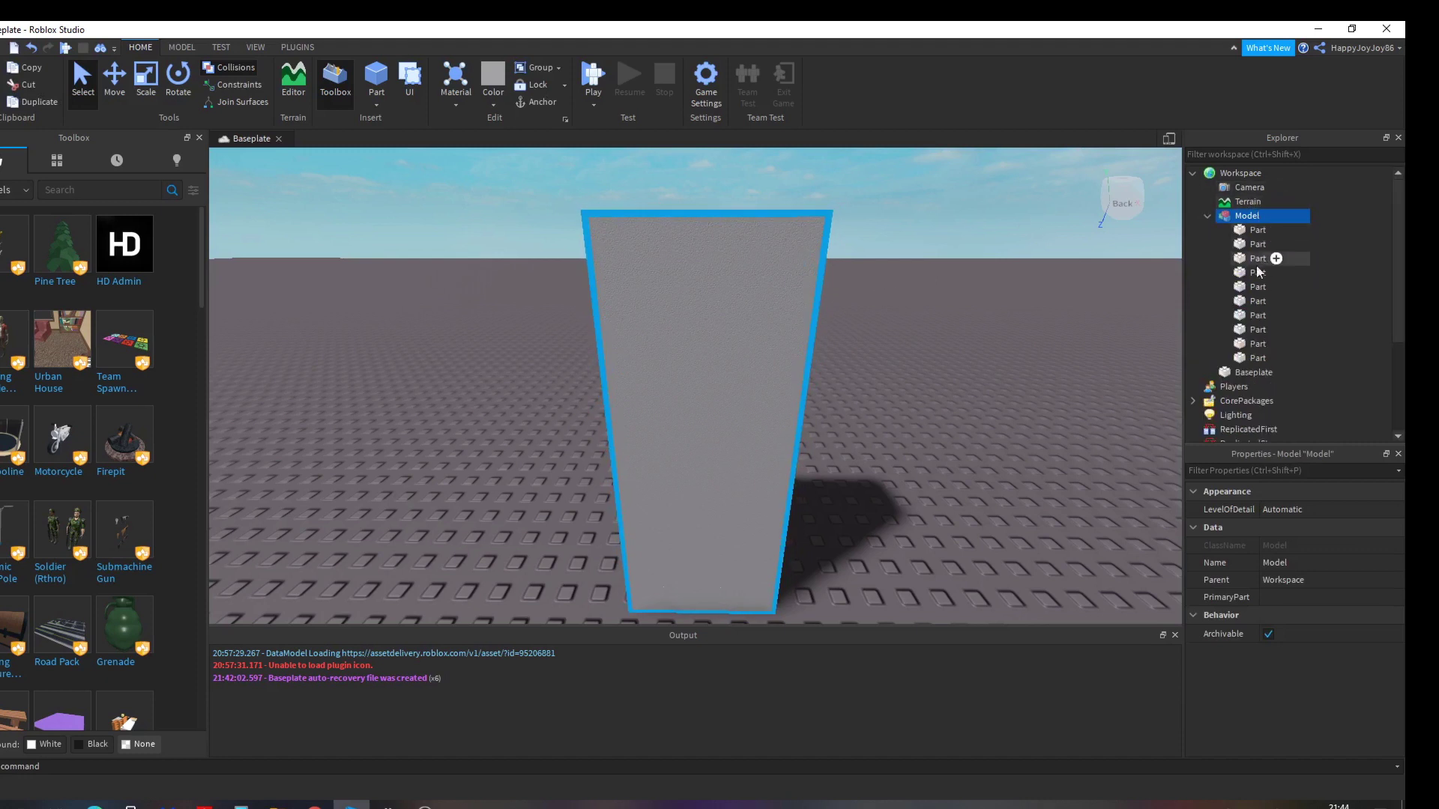
# Step: Collapse the tower Model in Explorer and select the whole Model in the viewport
pyautogui.click(1207, 215)
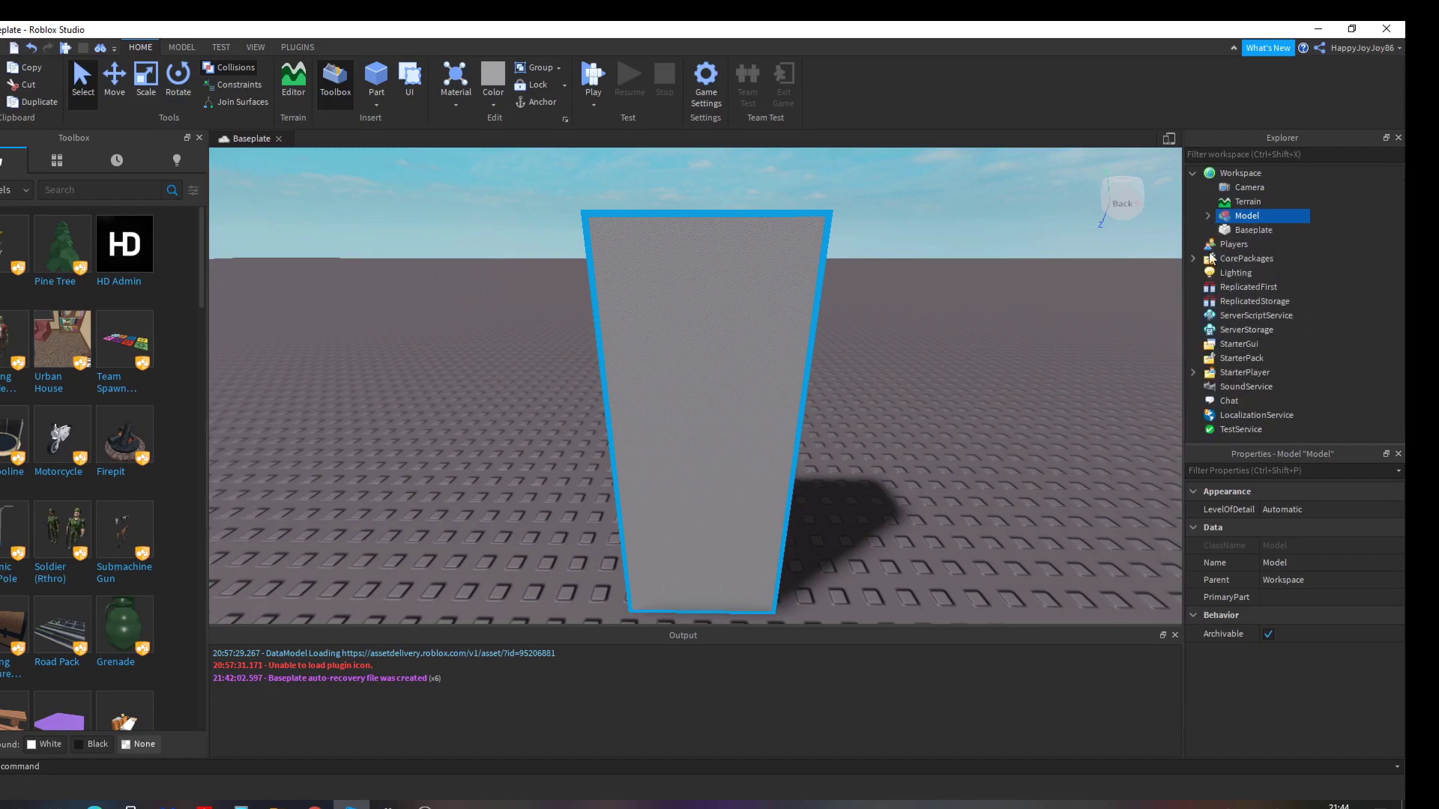
pyautogui.click(921, 198)
pyautogui.scroll(5, 862, 263)
pyautogui.scroll(-5, 742, 330)
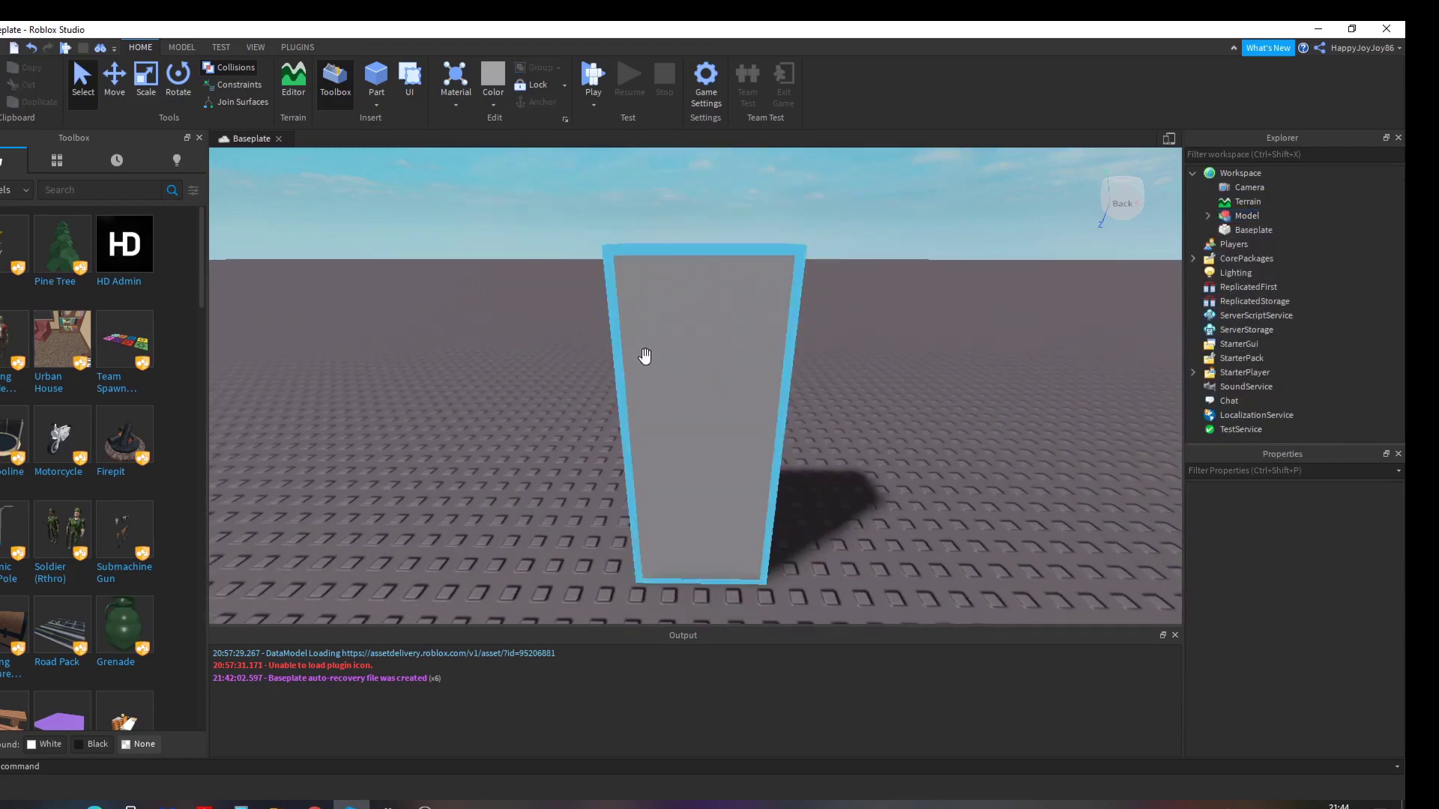
pyautogui.keyDown('alt'); pyautogui.click(645, 356); pyautogui.keyUp('alt')
pyautogui.scroll(3, 674, 345)
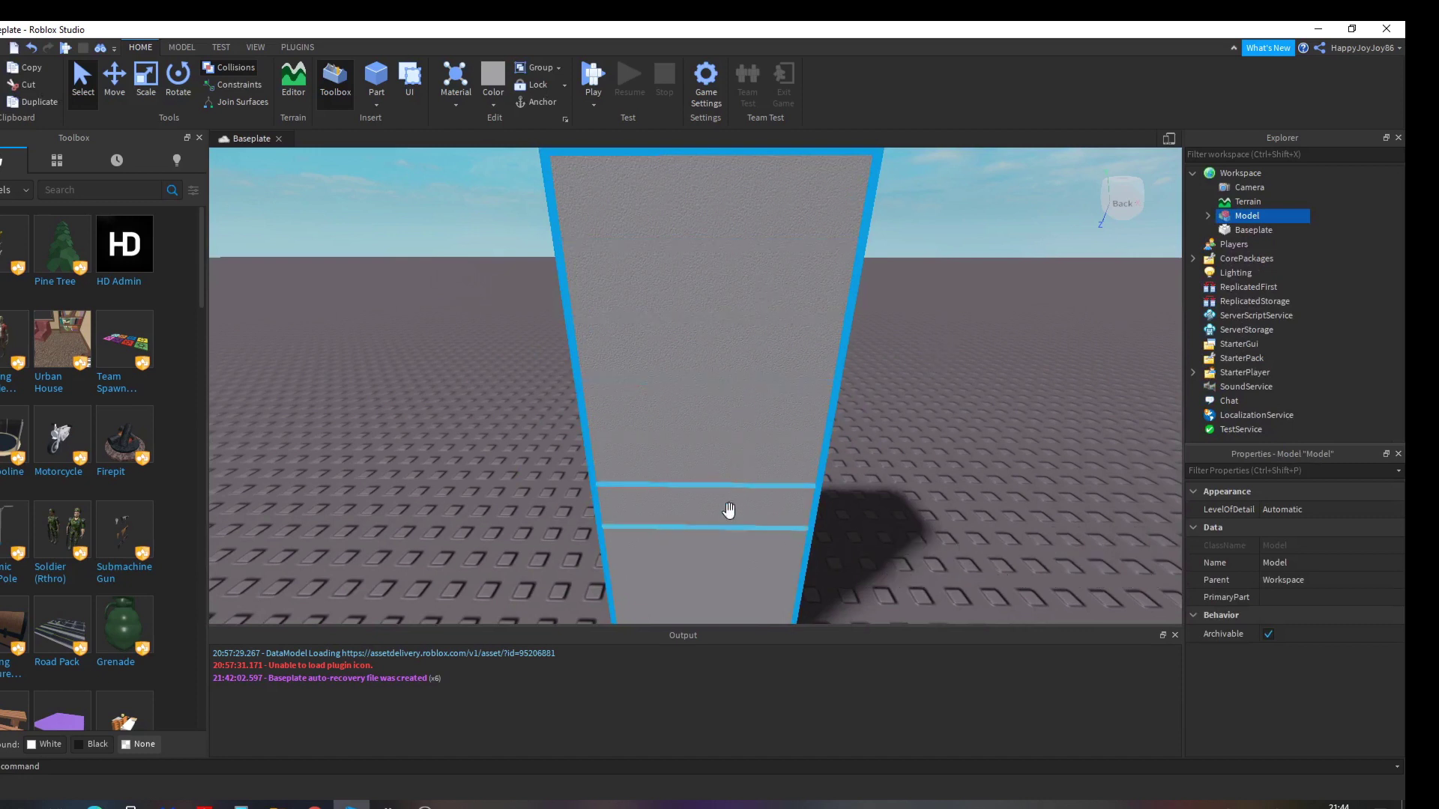
# Step: Alt+Click individual tower slices to select single Parts instead of the Model
pyautogui.click(714, 425)
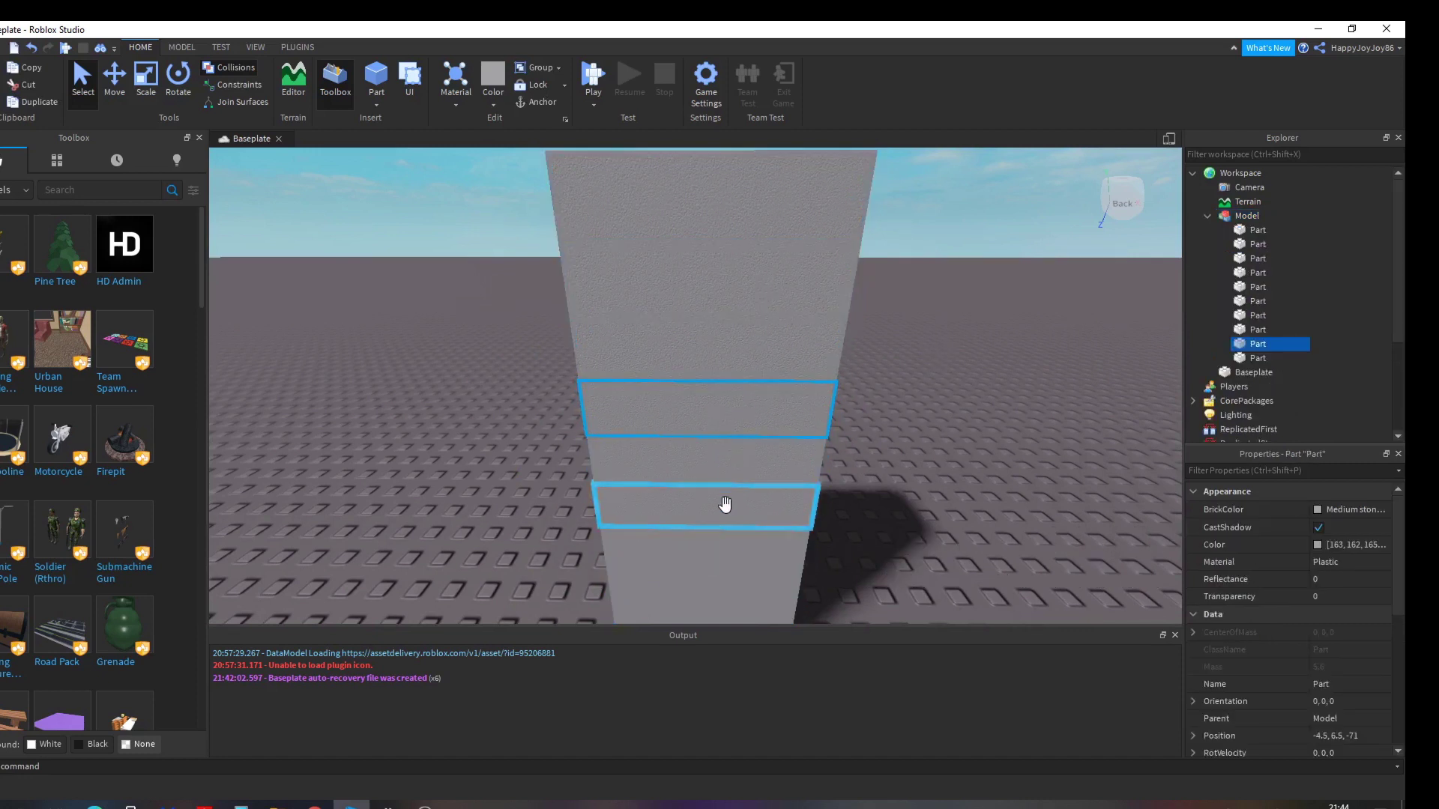
pyautogui.click(722, 504)
pyautogui.click(724, 251)
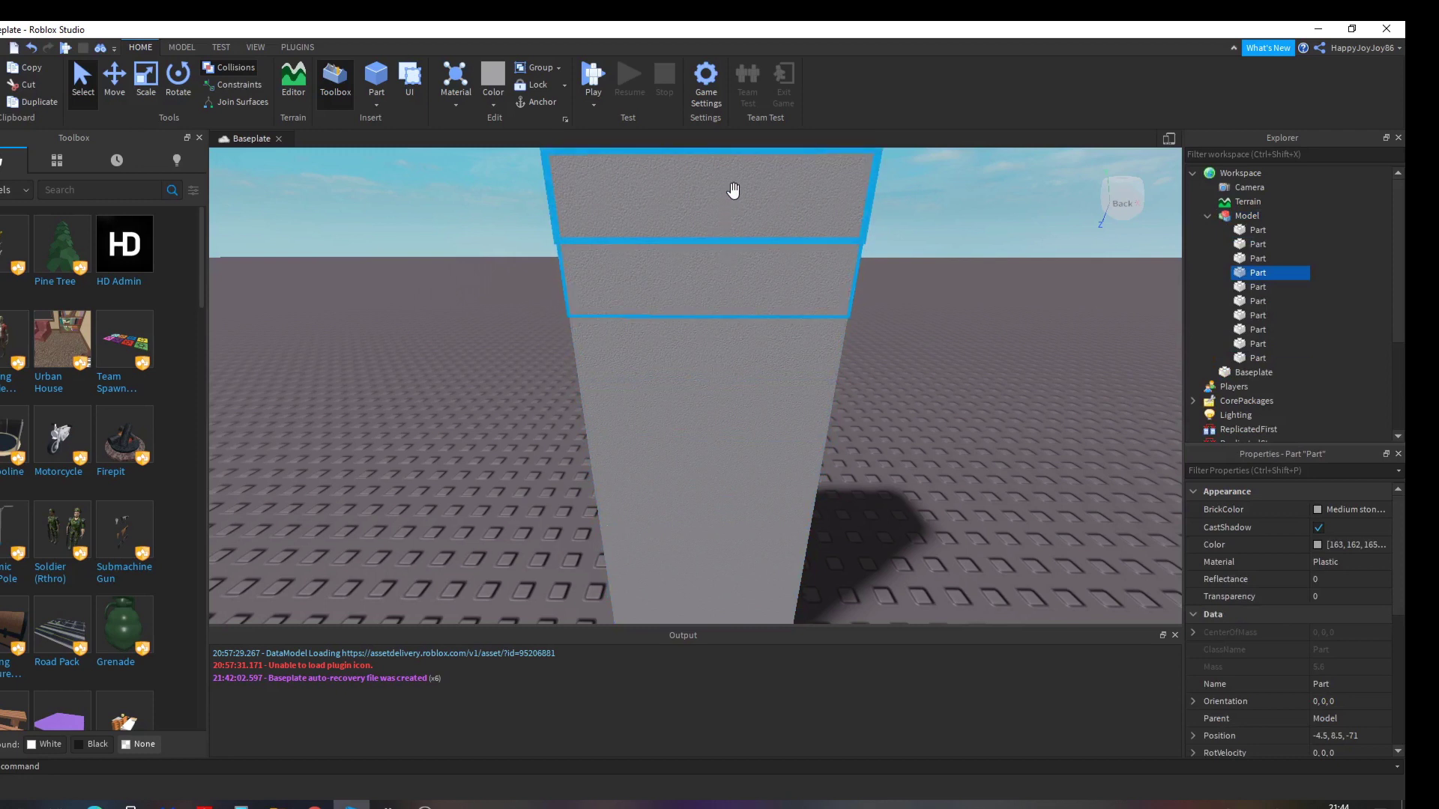
pyautogui.click(732, 192)
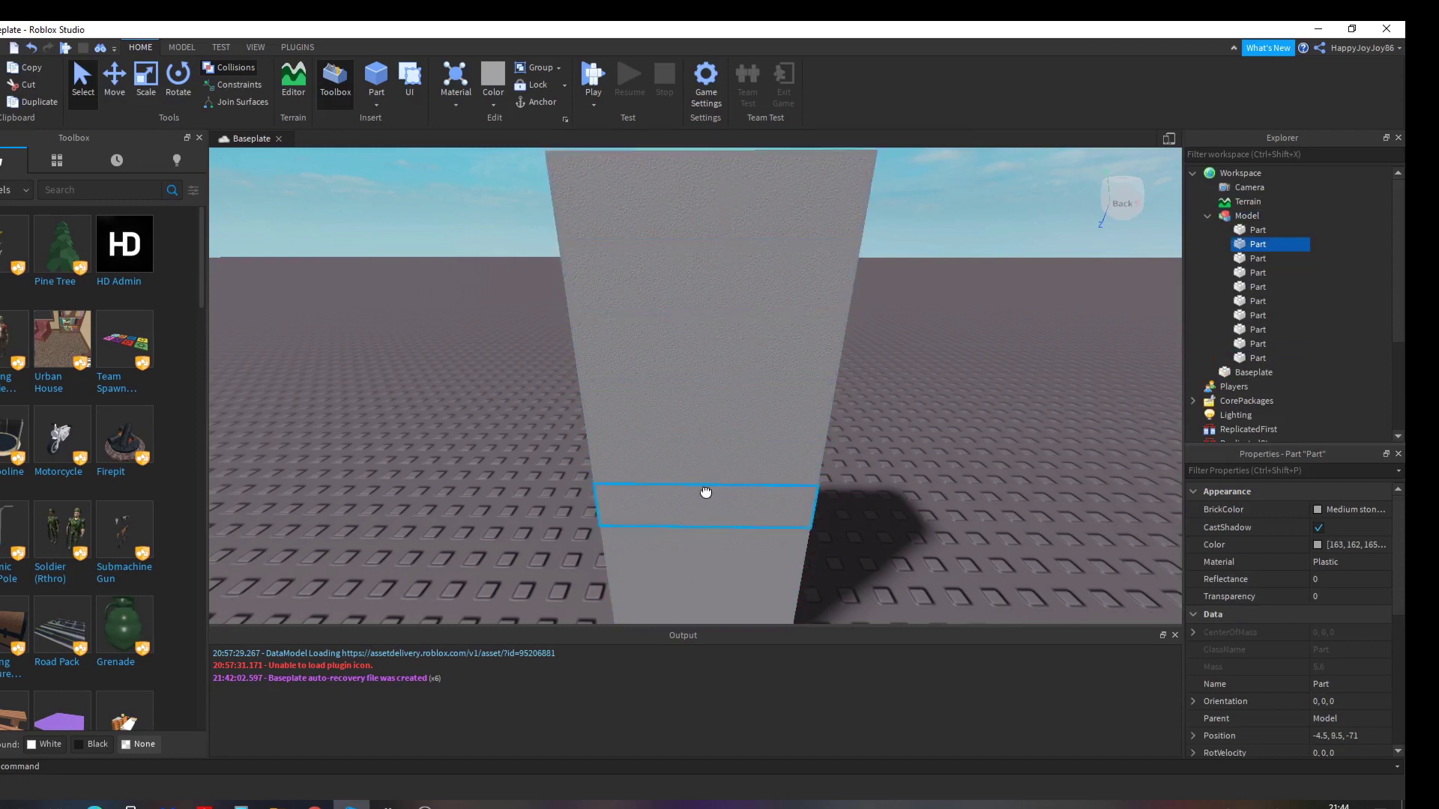
# Step: Ctrl+Alt+Click to build up a selection of four tower slices
pyautogui.click(704, 494)
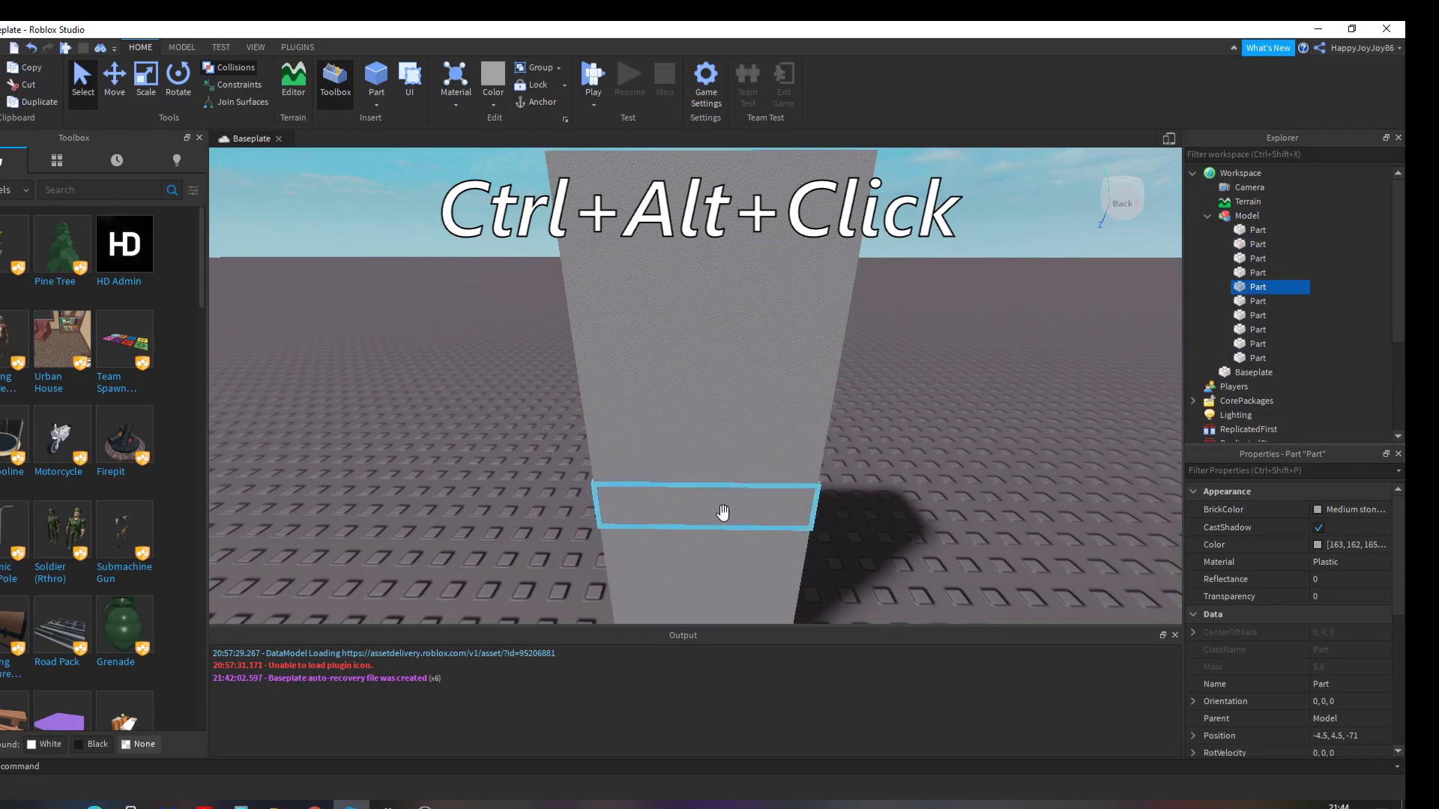
pyautogui.keyDown('ctrl'); pyautogui.keyDown('alt'); pyautogui.click(719, 322); pyautogui.keyUp('alt'); pyautogui.keyUp('ctrl')
pyautogui.keyDown('ctrl'); pyautogui.keyDown('alt'); pyautogui.click(713, 202); pyautogui.keyUp('alt'); pyautogui.keyUp('ctrl')
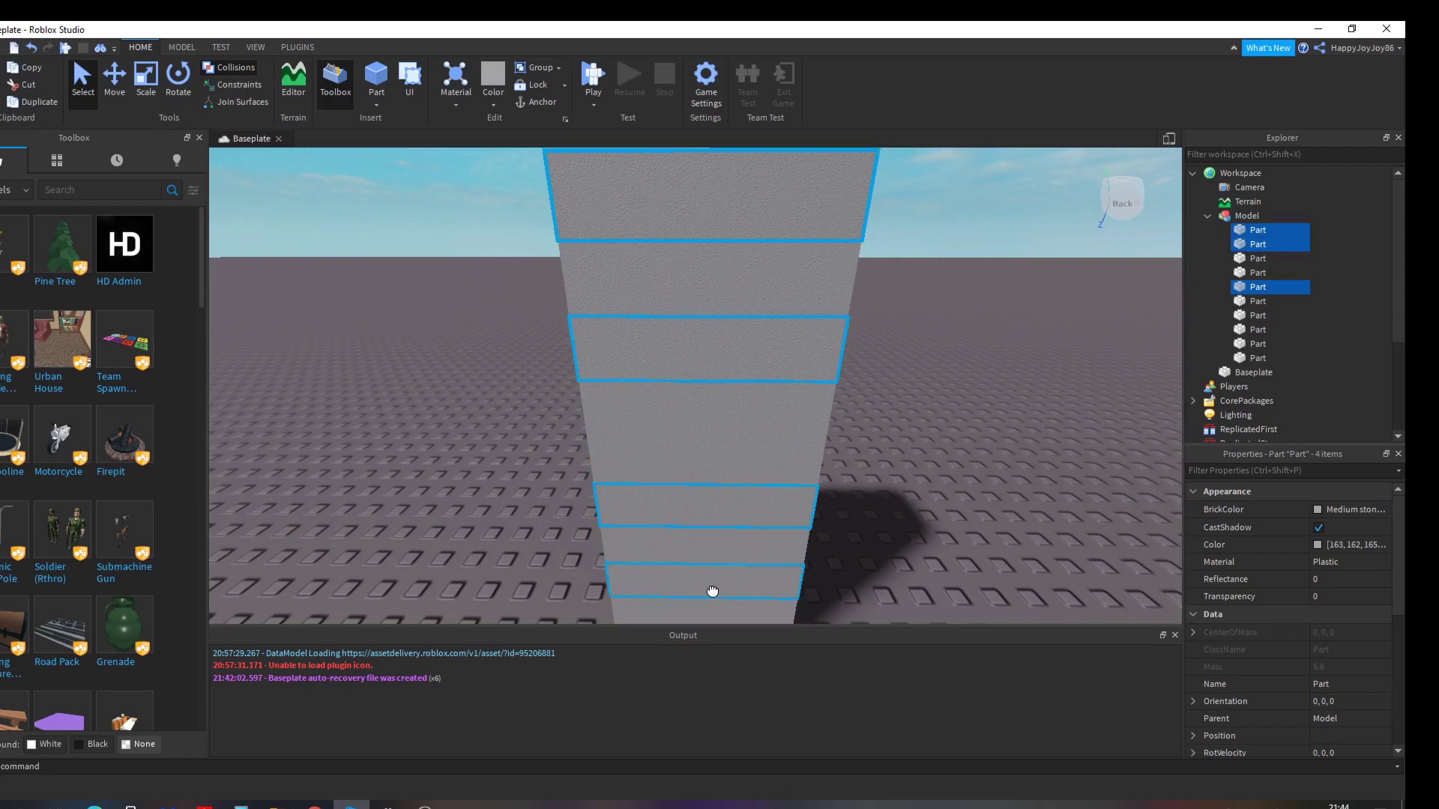
pyautogui.keyDown('ctrl'); pyautogui.keyDown('alt'); pyautogui.click(712, 584); pyautogui.keyUp('alt'); pyautogui.keyUp('ctrl')
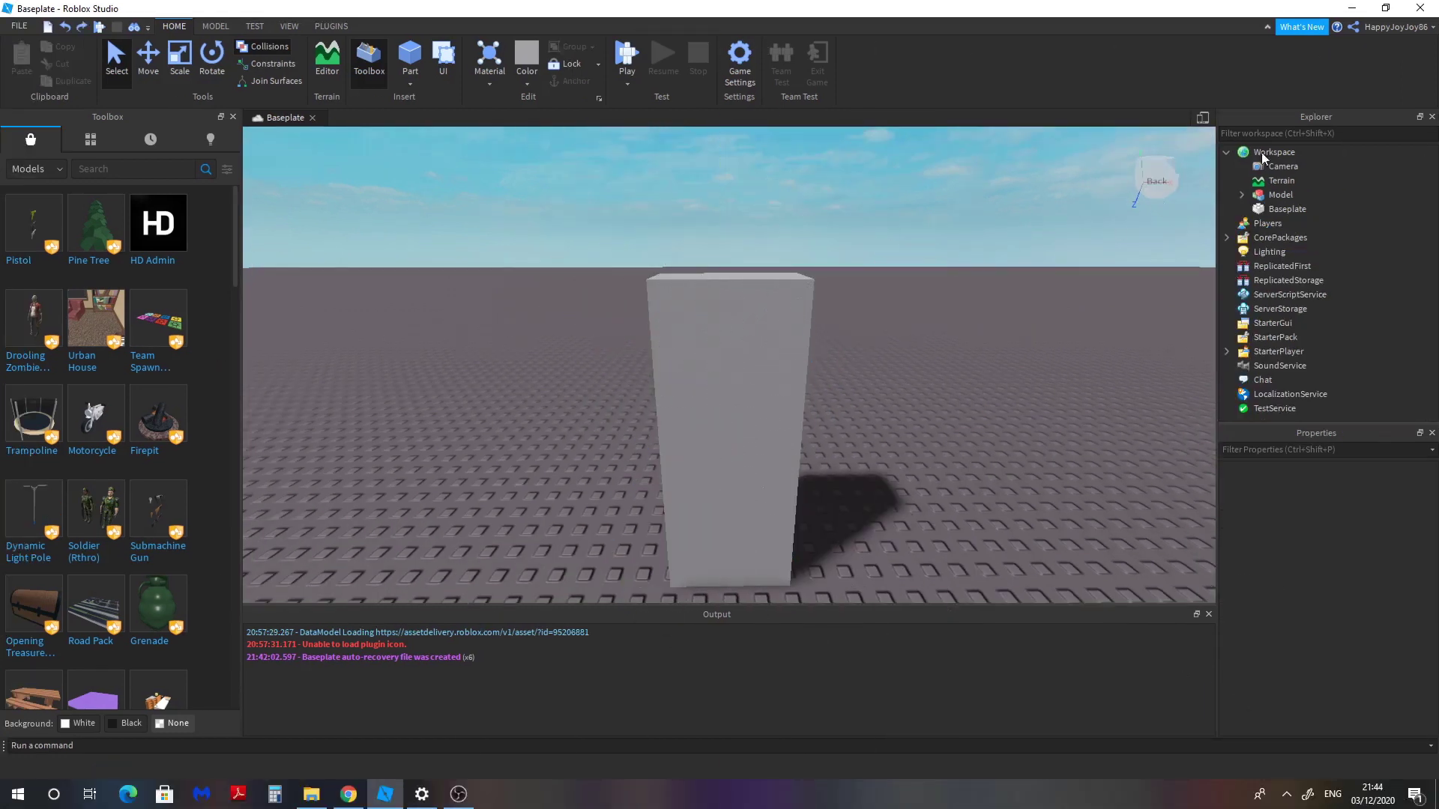
# Step: Select the tower Model in Explorer, try its context menu and F2 rename, then delete it
pyautogui.click(1279, 194)
pyautogui.rightClick(1333, 193)
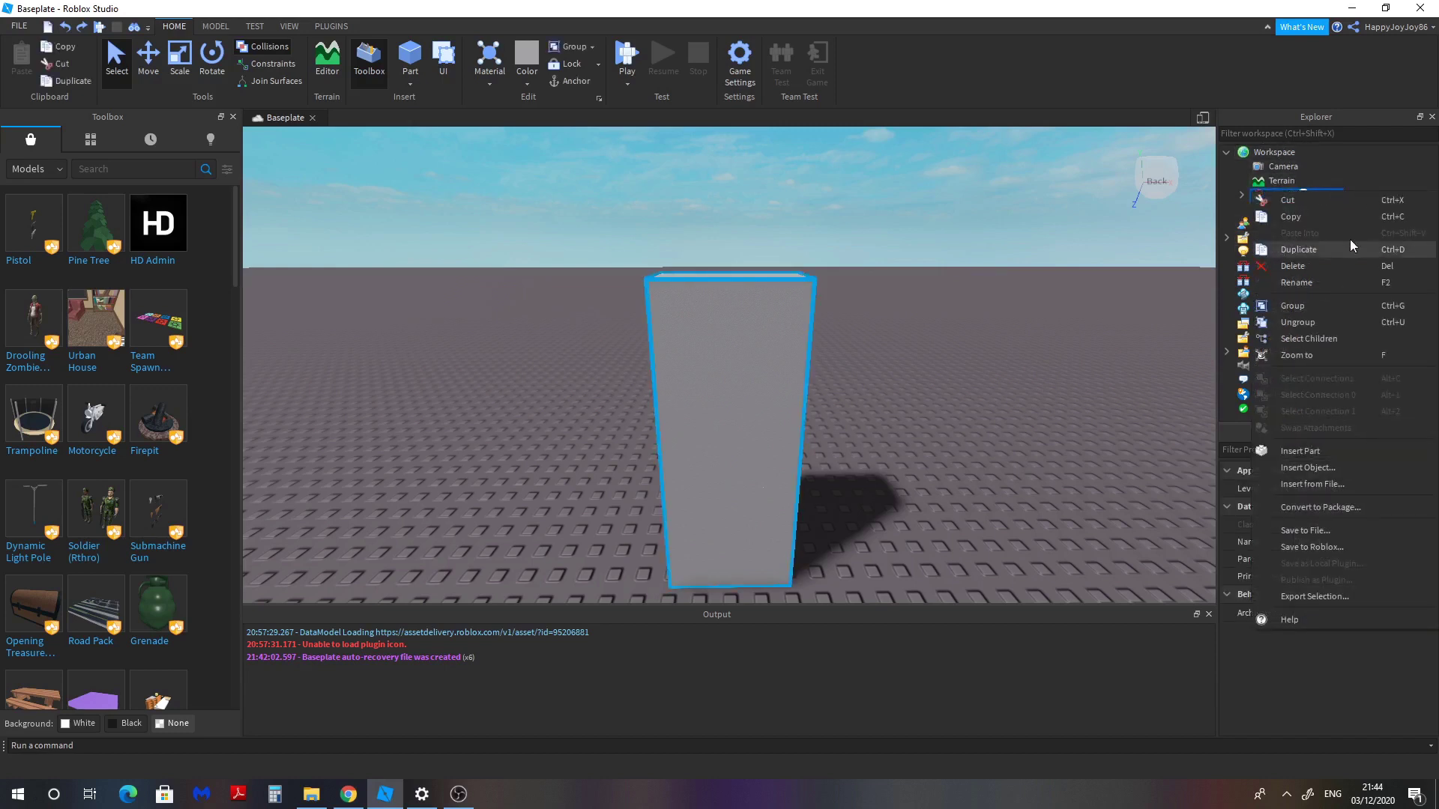
pyautogui.click(1012, 188)
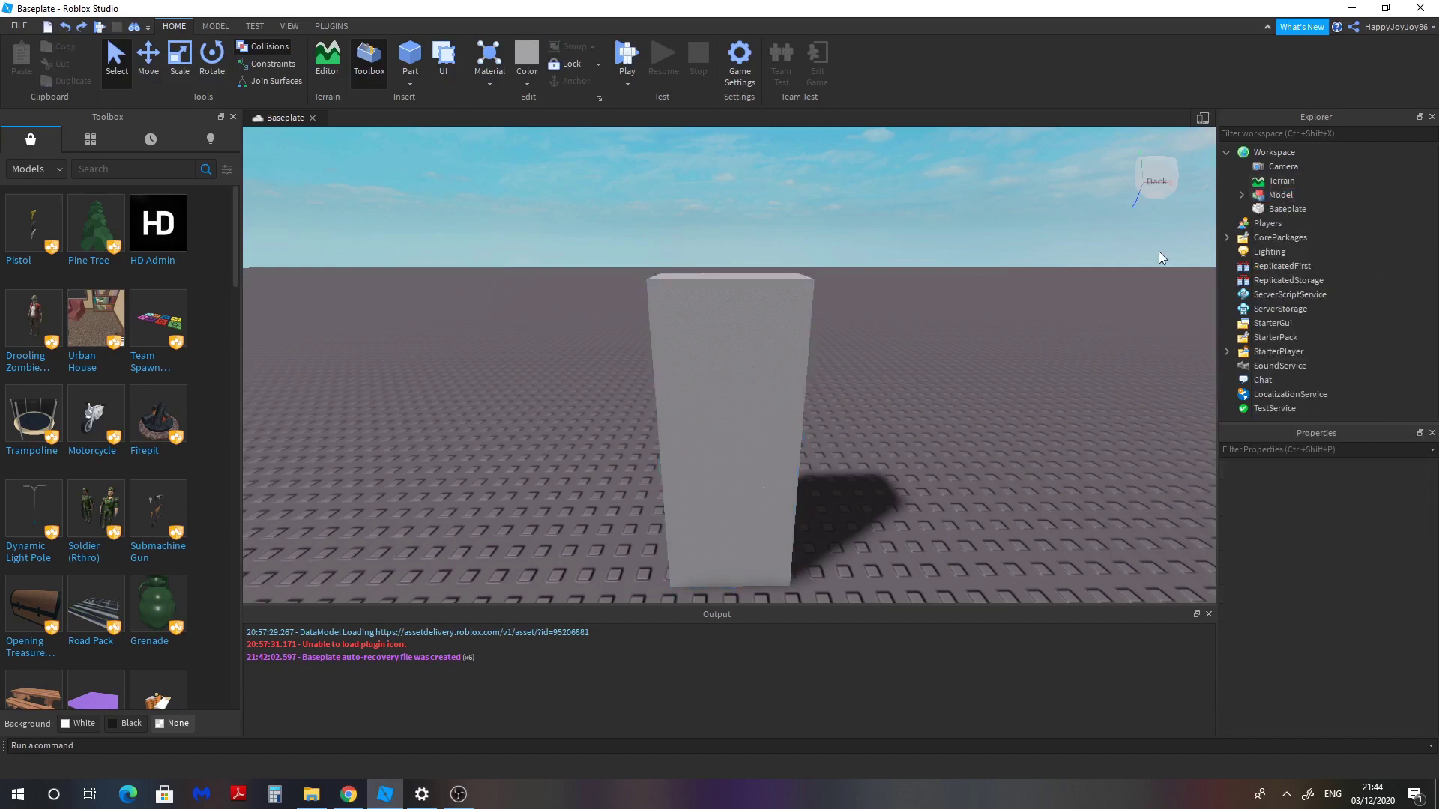
pyautogui.click(1322, 194)
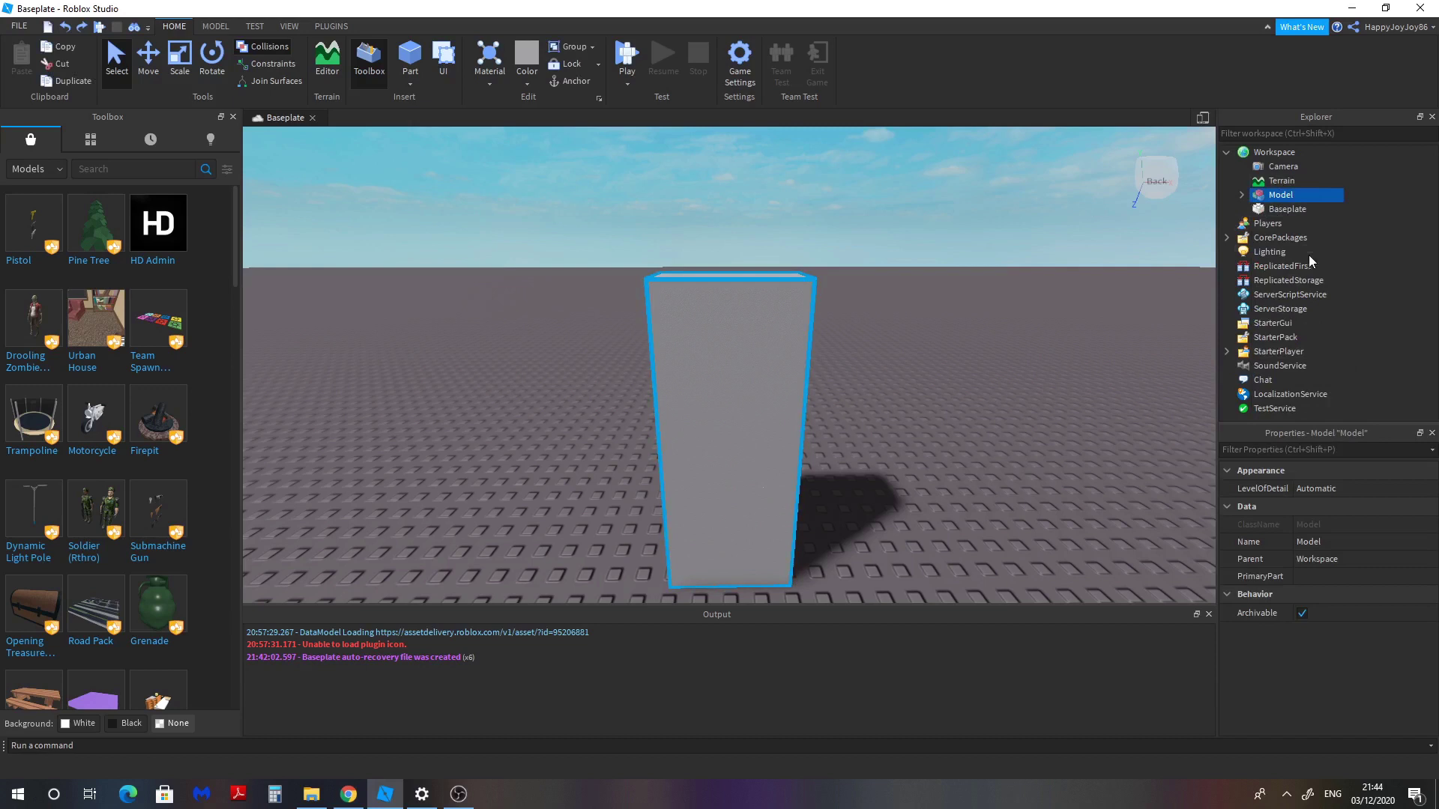
pyautogui.press('F2')
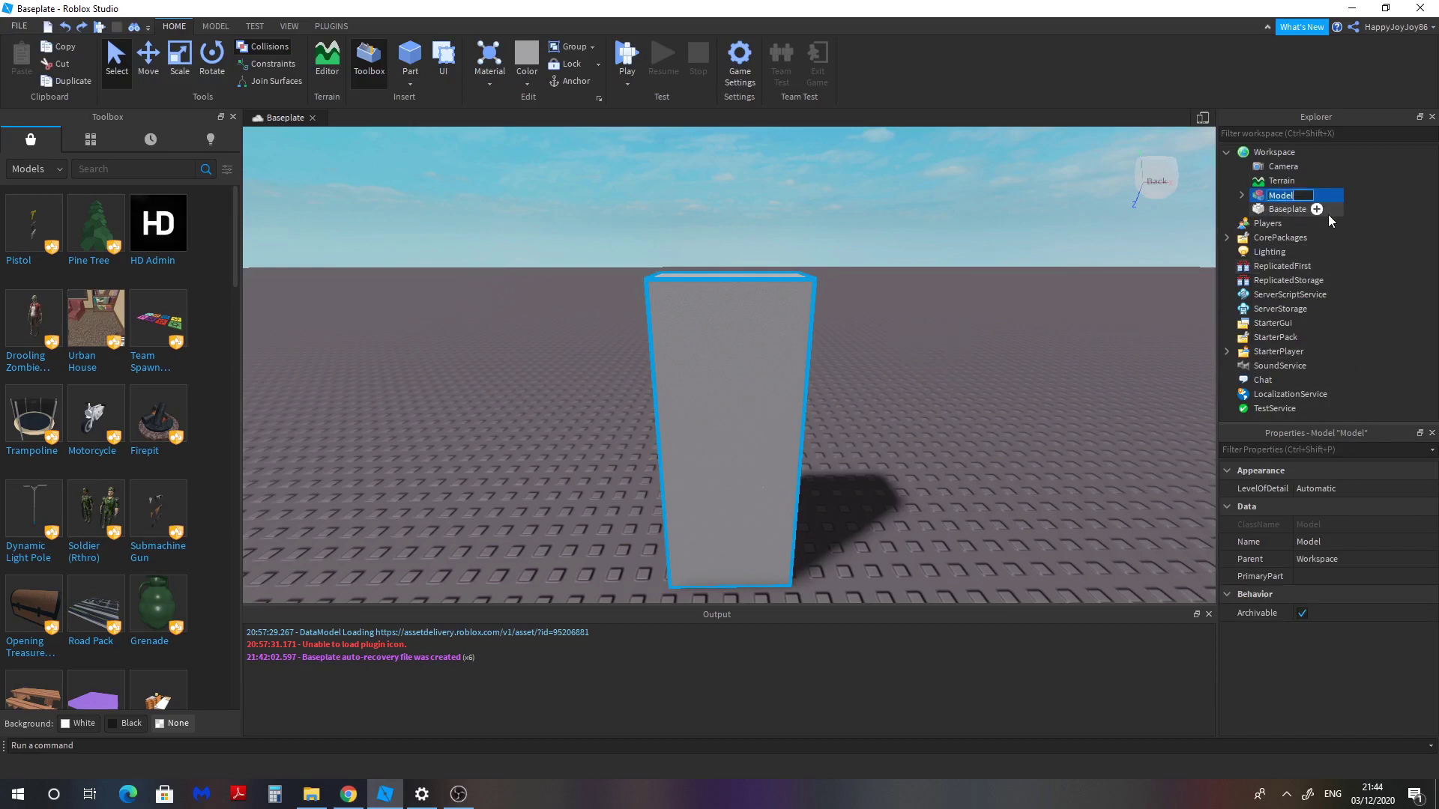
pyautogui.click(723, 274)
pyautogui.press('Delete')
pyautogui.moveTo(722, 275); pyautogui.dragTo(724, 280, button='right')
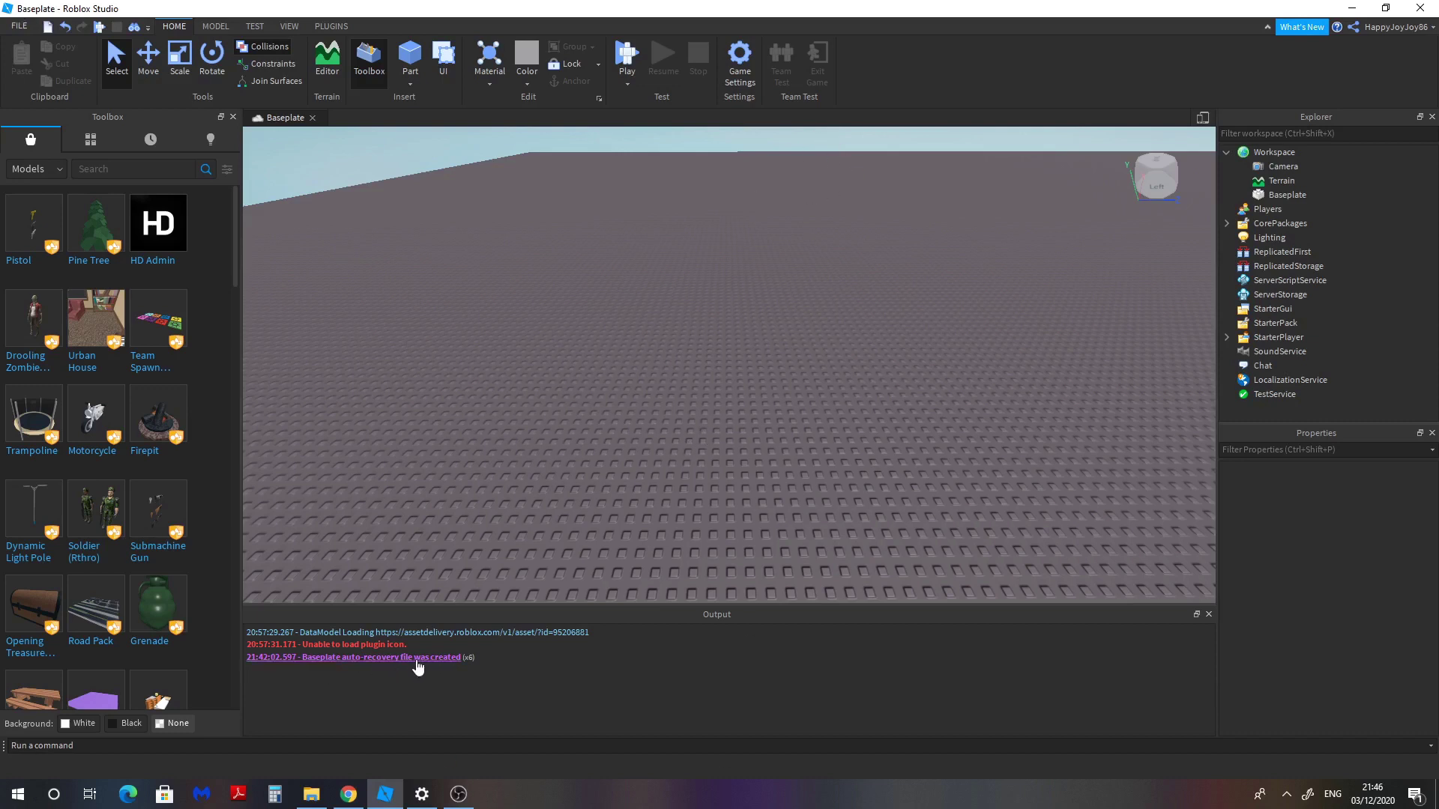
pyautogui.click(18, 26)
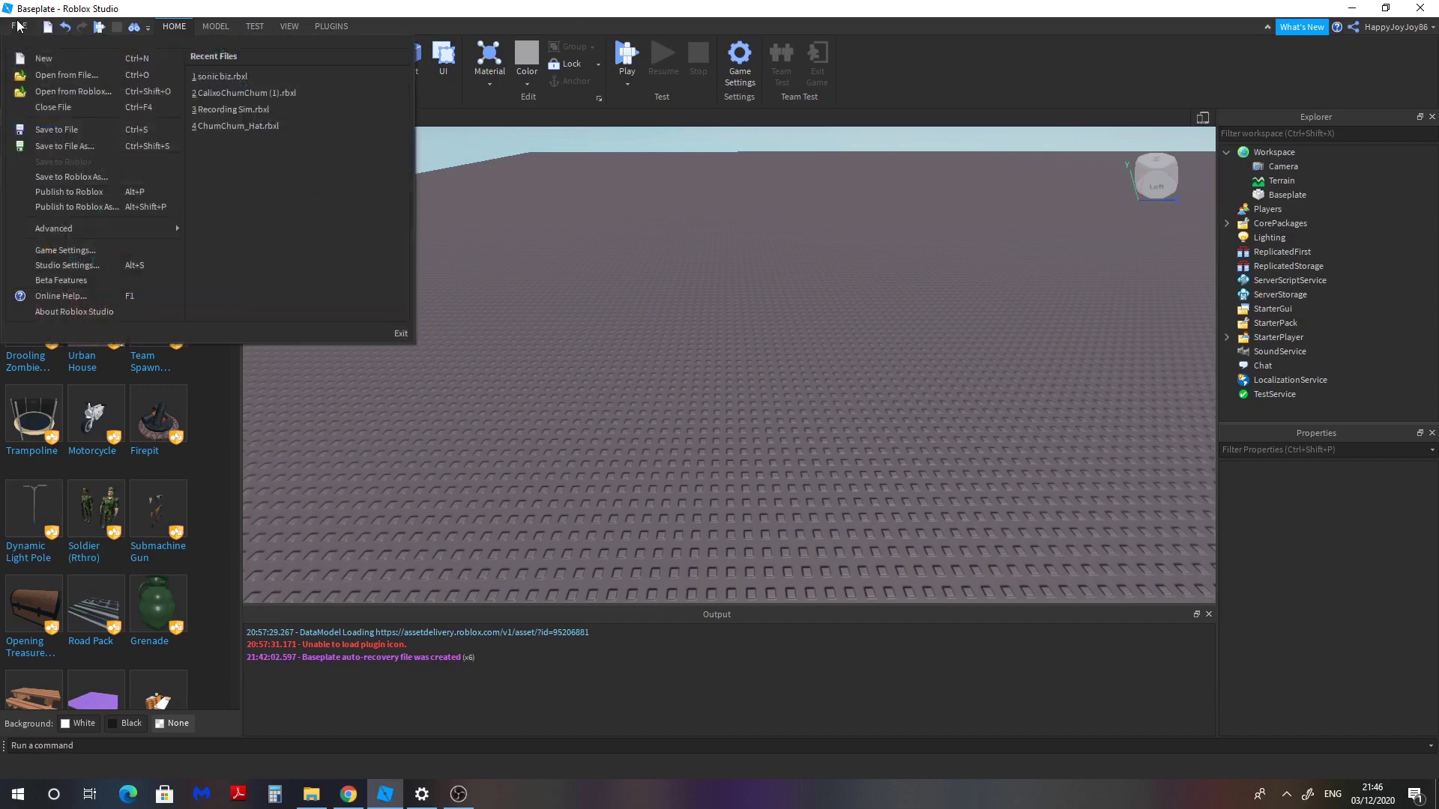
pyautogui.click(130, 263)
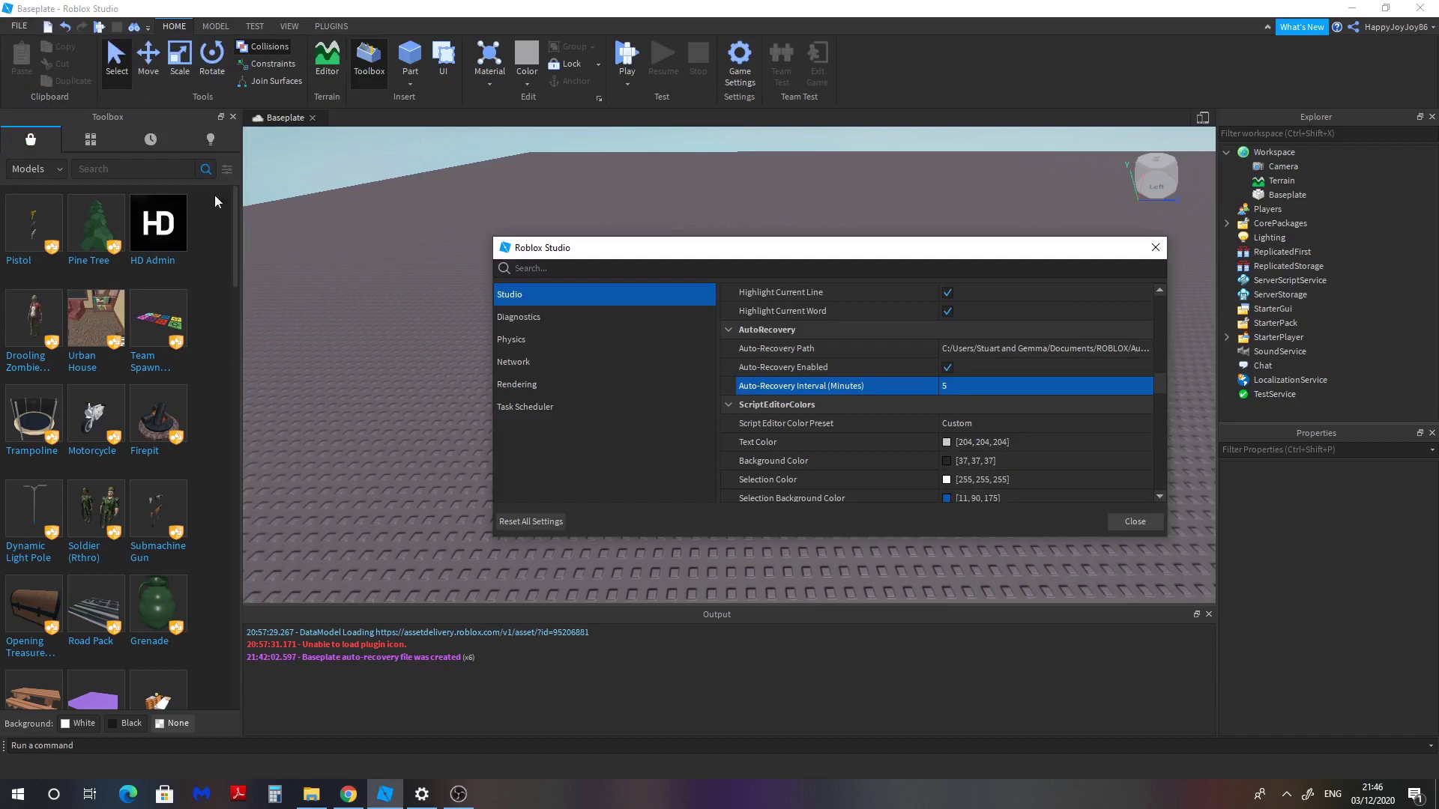
pyautogui.moveTo(1160, 380); pyautogui.dragTo(1158, 379)
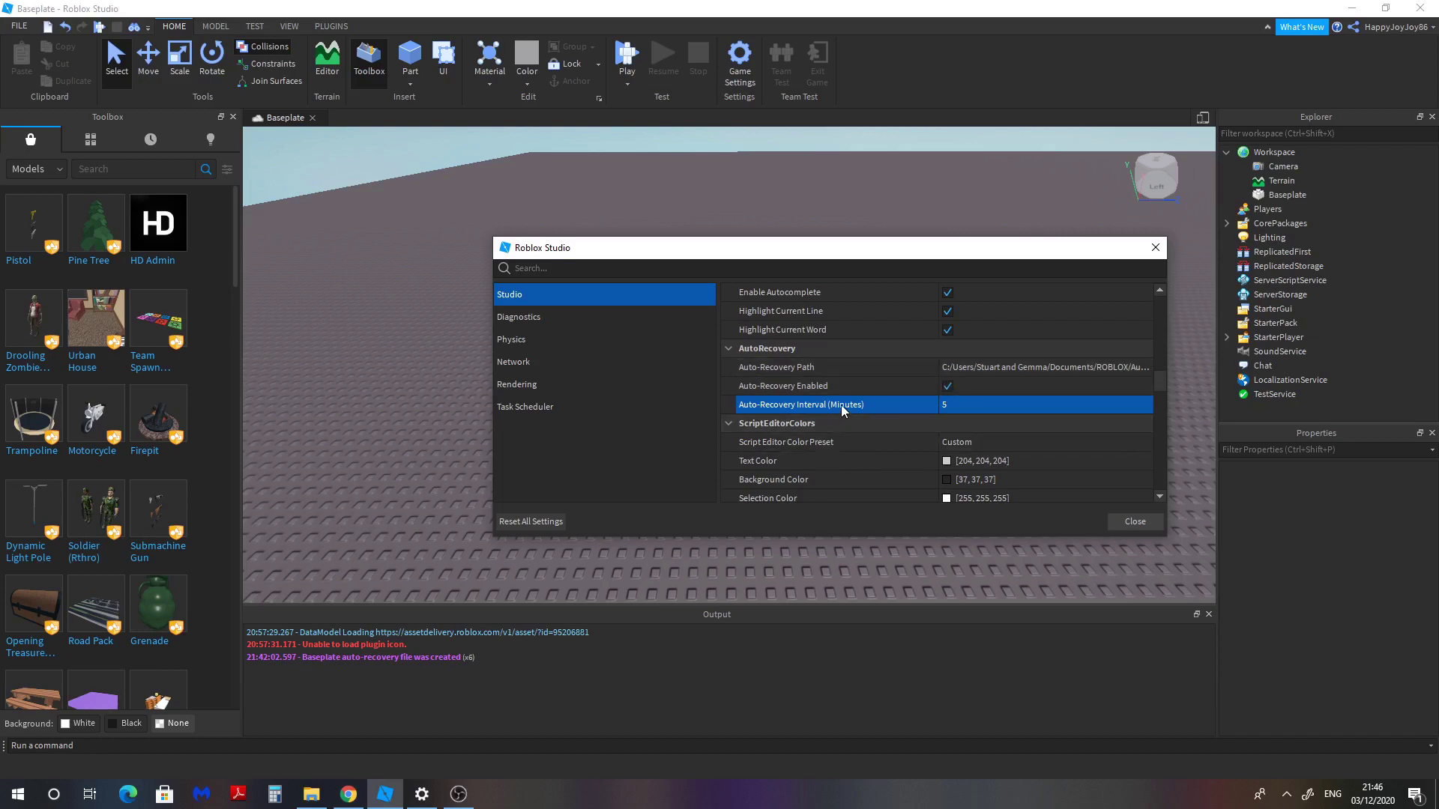
pyautogui.click(950, 404)
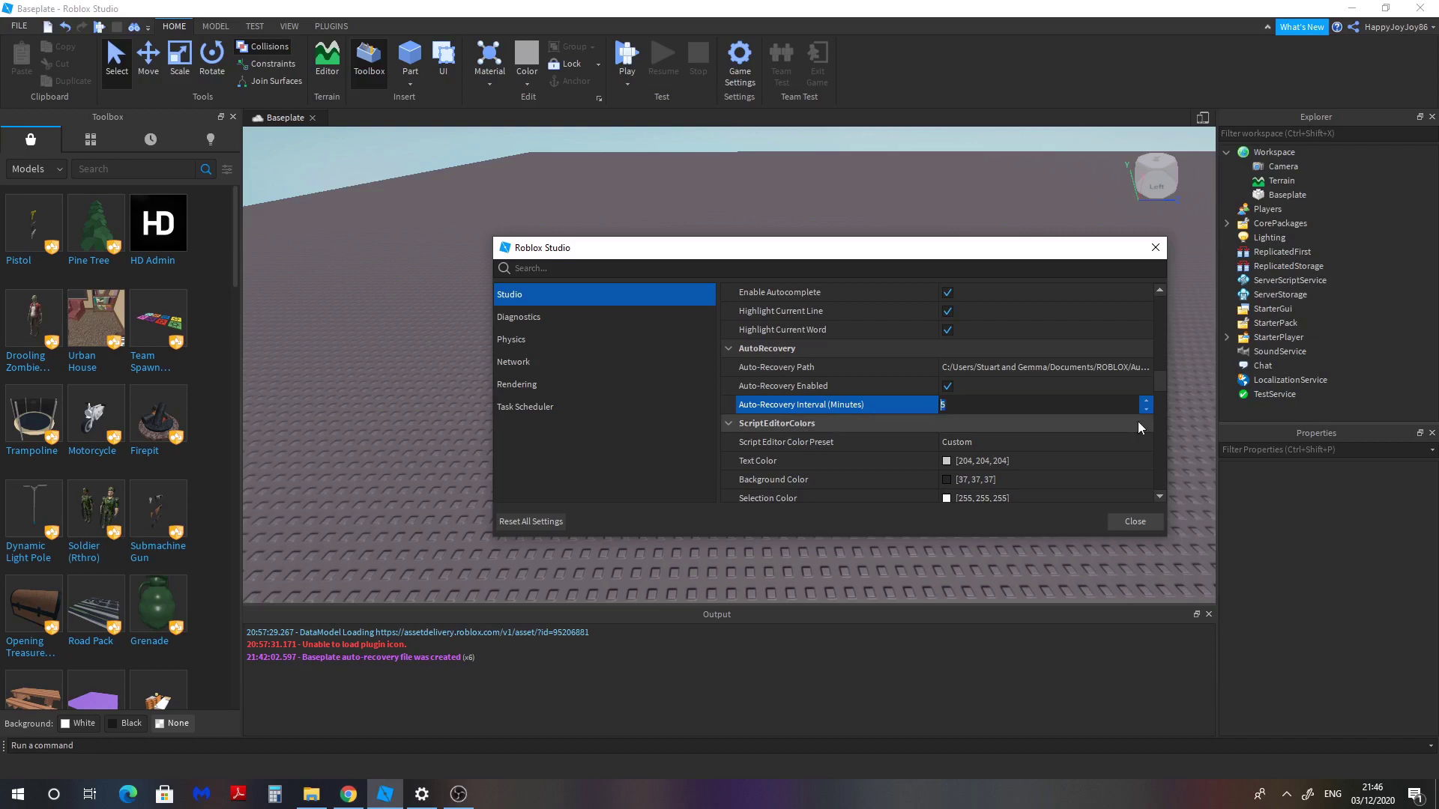
pyautogui.click(1135, 521)
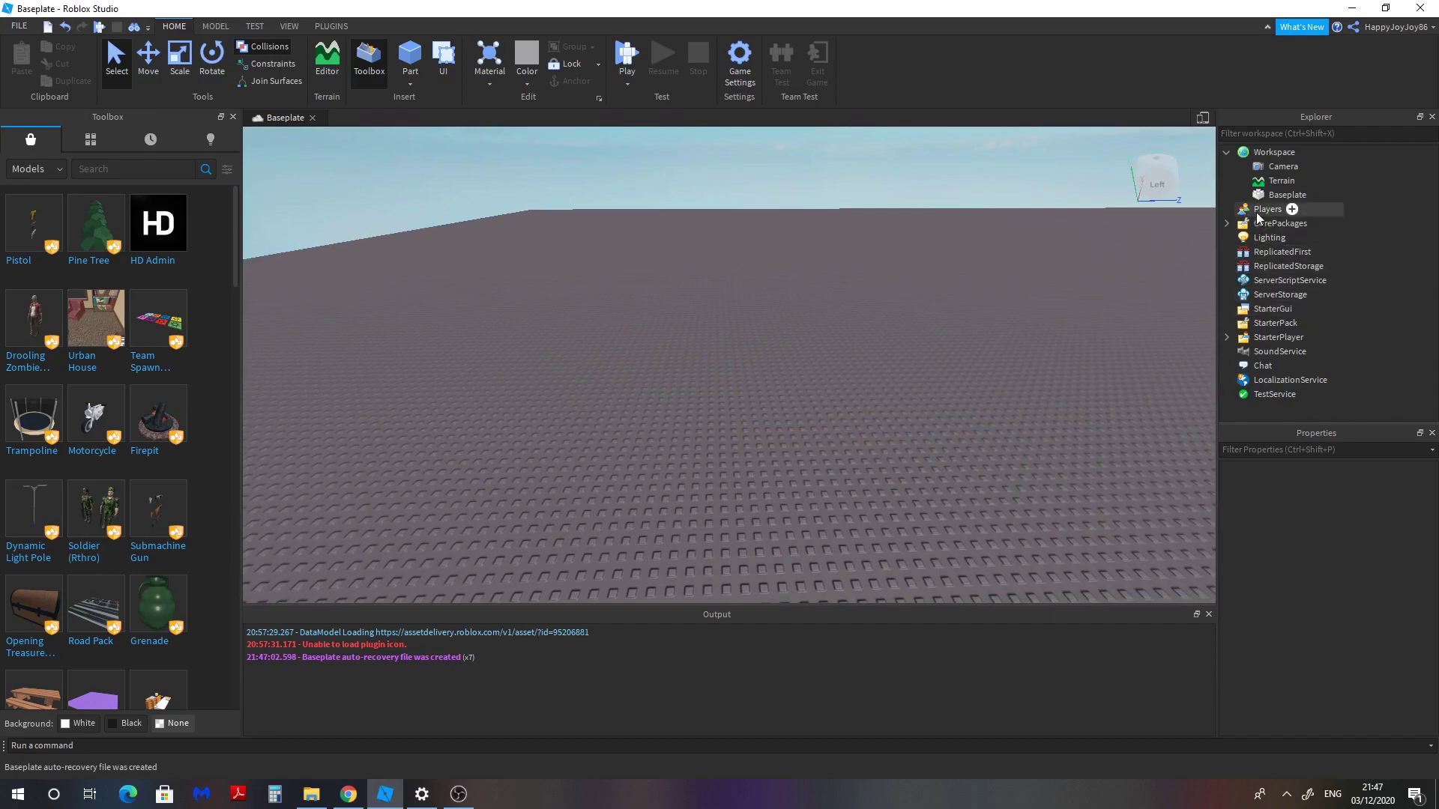
# Step: Insert a new part and add a Script inside it
pyautogui.click(410, 56)
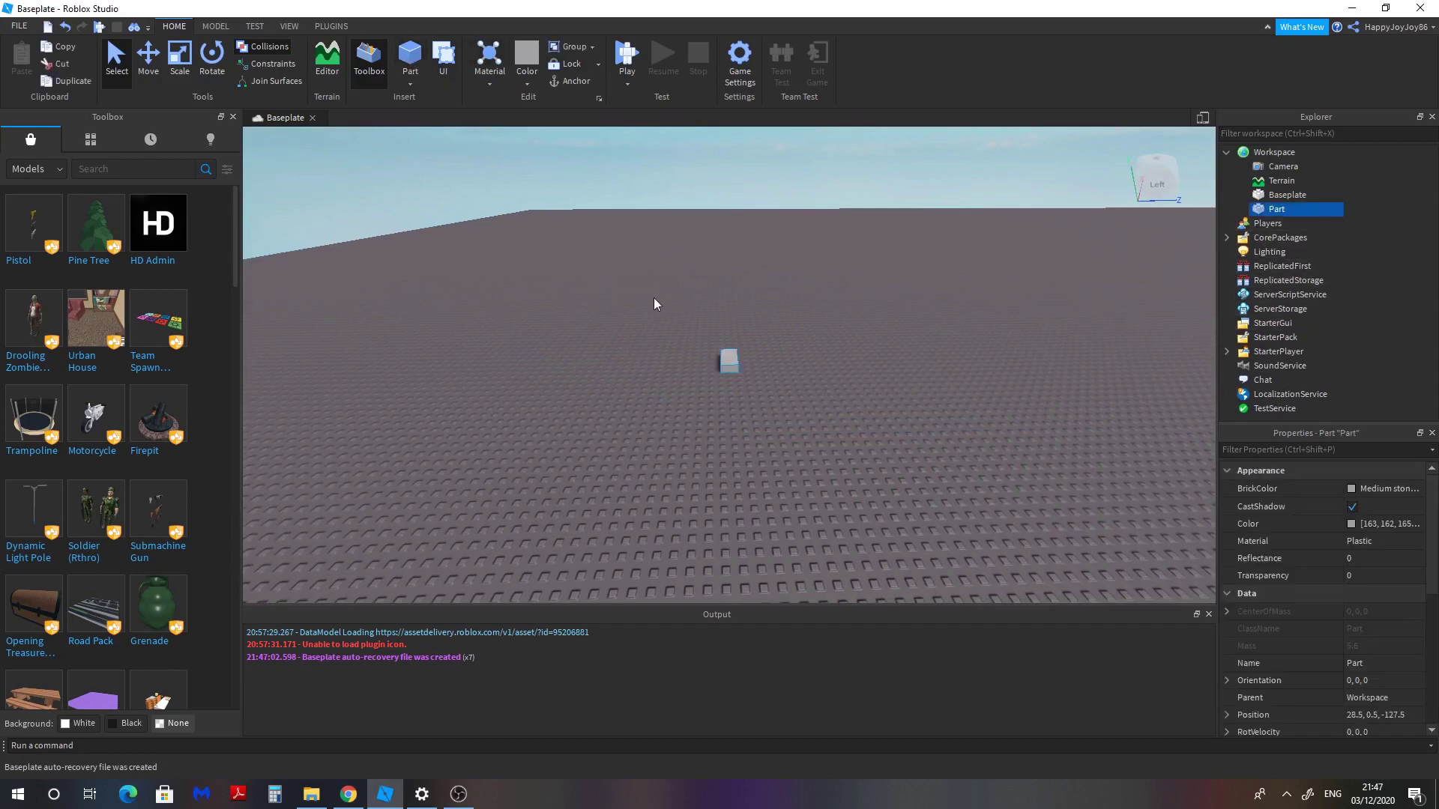
pyautogui.scroll(5, 700, 341)
pyautogui.moveTo(745, 350); pyautogui.dragTo(738, 417, button='right')
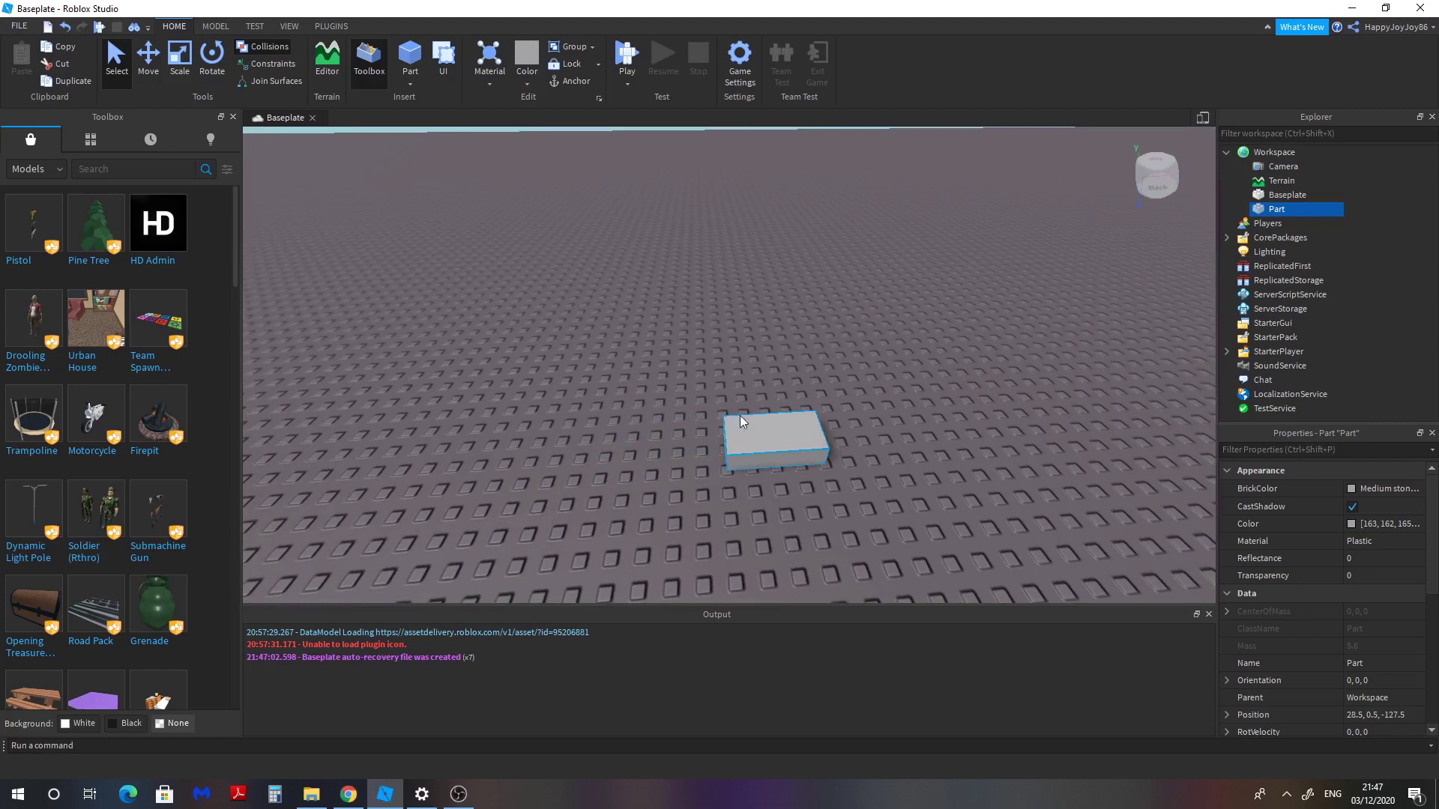
pyautogui.click(1295, 210)
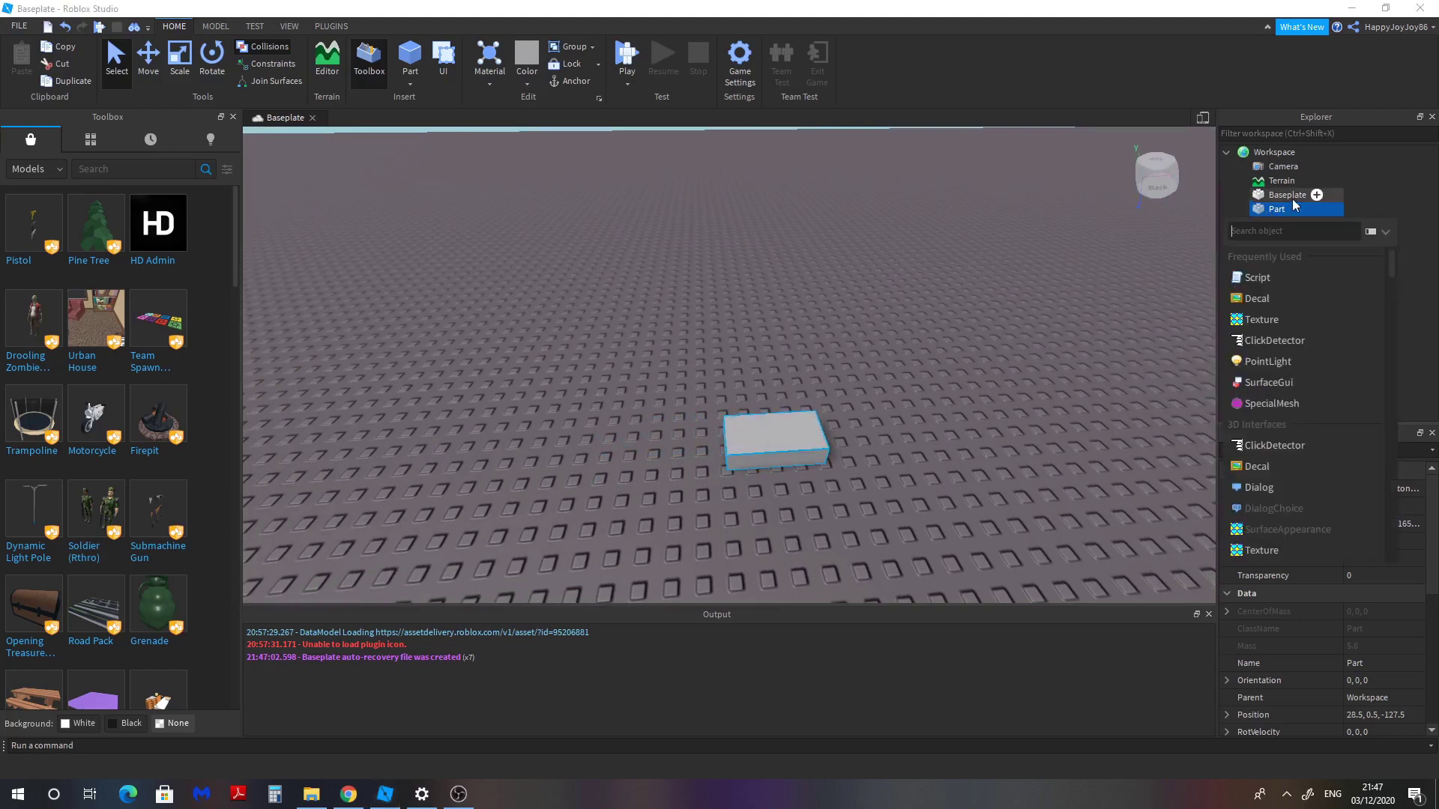
pyautogui.click(1284, 274)
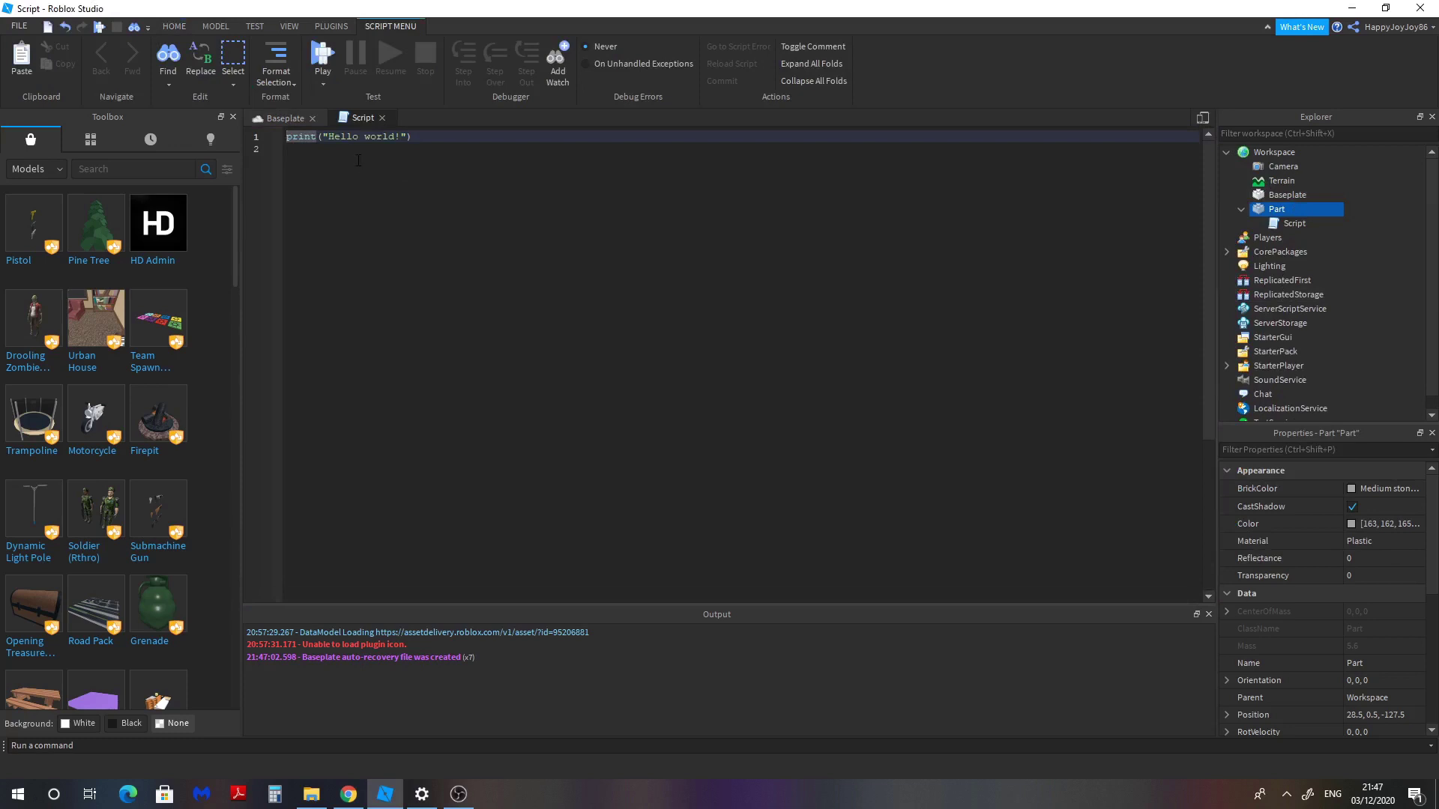
# Step: Delete the print("Hello world!") line from the script
pyautogui.keyDown('ctrl'); pyautogui.scroll(5, 363, 164); pyautogui.keyUp('ctrl')
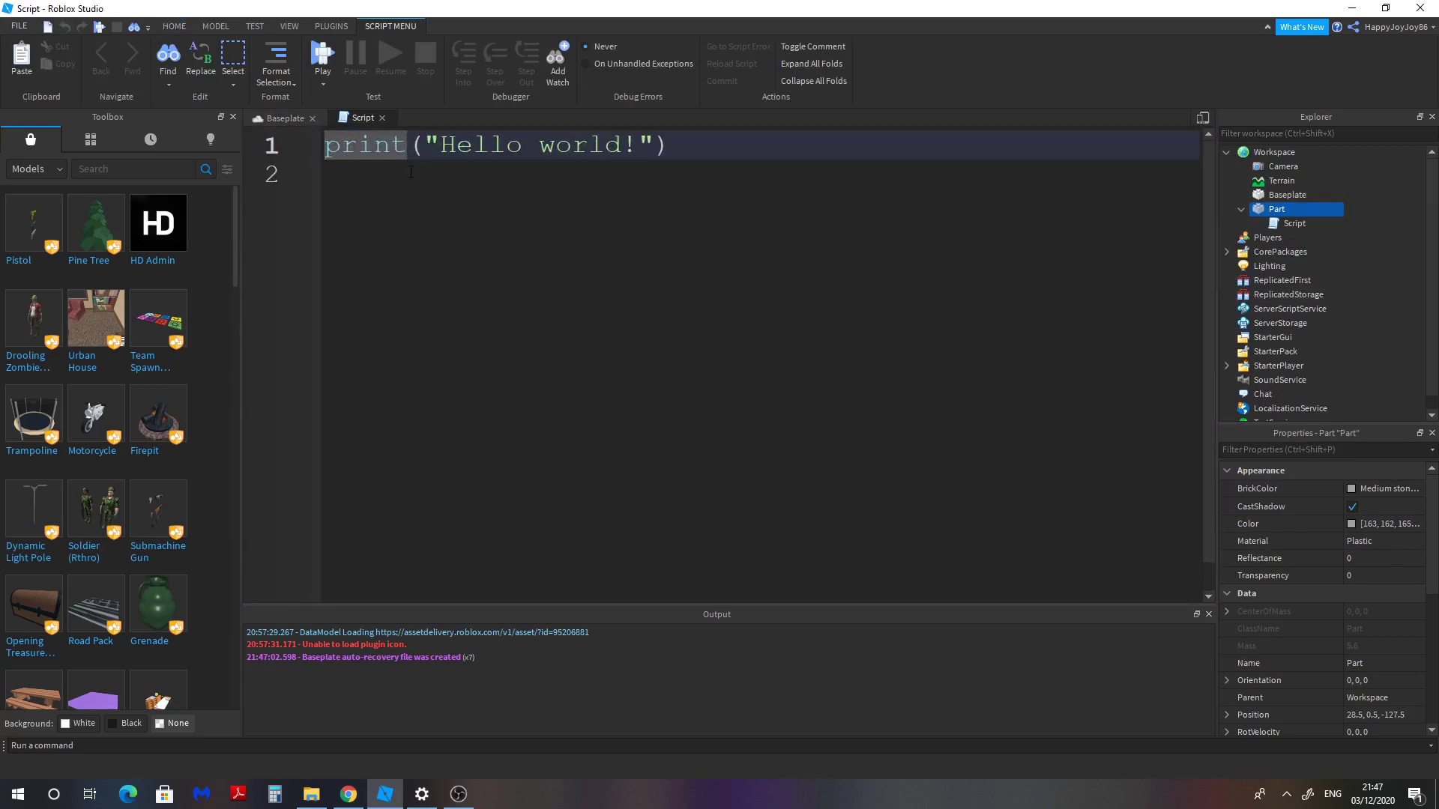
pyautogui.keyDown('ctrl'); pyautogui.scroll(-2, 415, 190); pyautogui.keyUp('ctrl')
pyautogui.keyDown('ctrl'); pyautogui.scroll(-1, 416, 189); pyautogui.keyUp('ctrl')
pyautogui.keyDown('ctrl'); pyautogui.scroll(3, 417, 185); pyautogui.keyUp('ctrl')
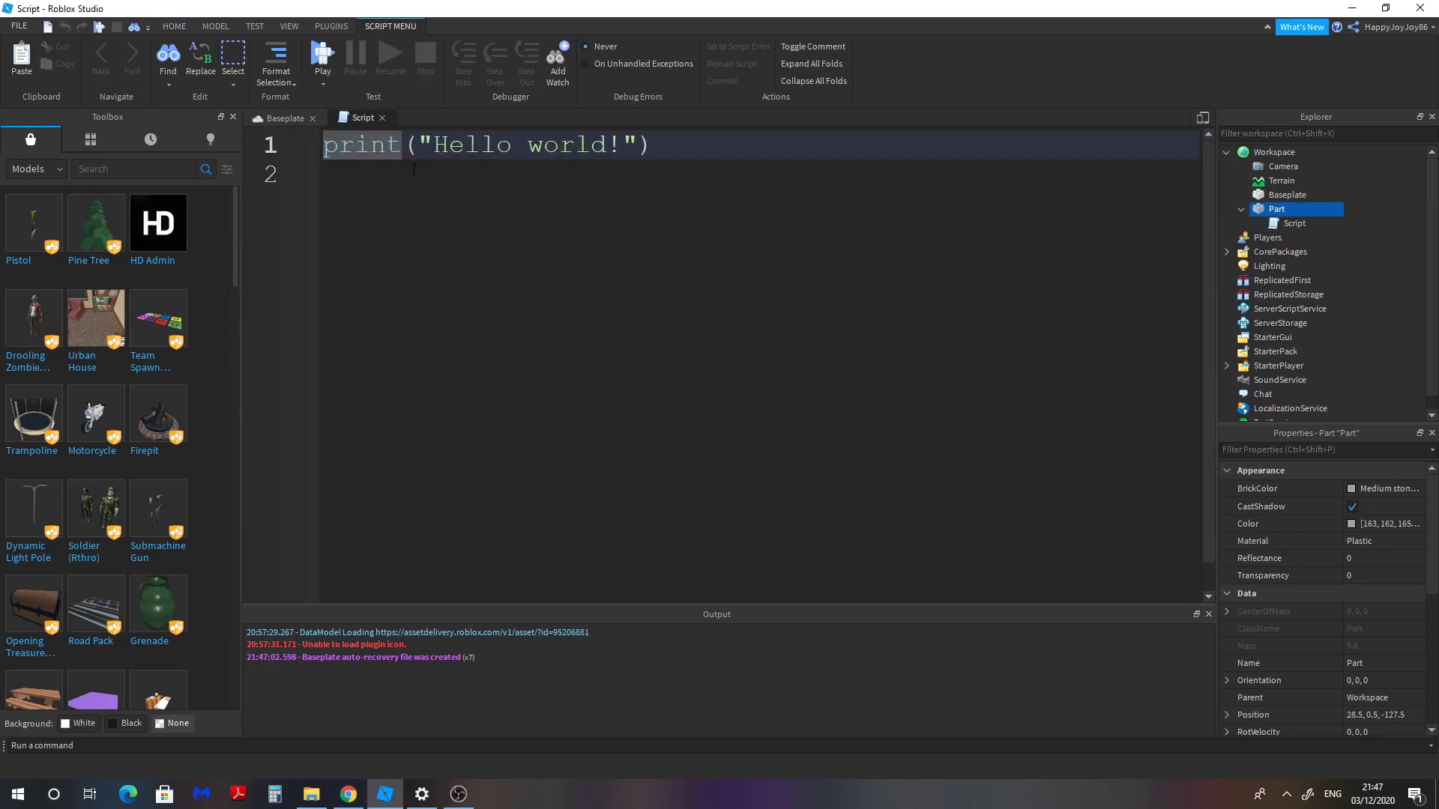
pyautogui.keyDown('ctrl'); pyautogui.scroll(-1, 417, 182); pyautogui.keyUp('ctrl')
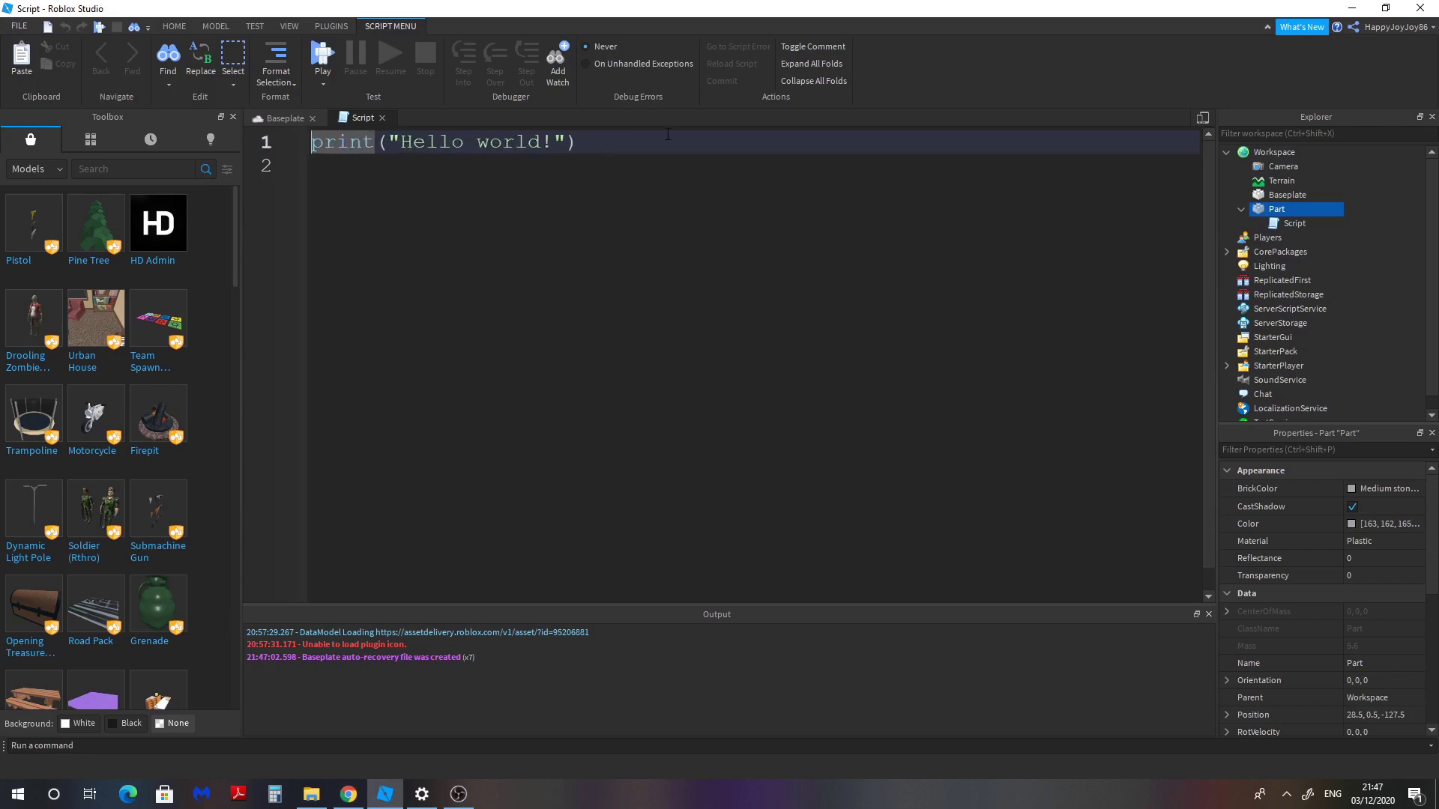
pyautogui.moveTo(599, 134); pyautogui.dragTo(310, 143)
pyautogui.press('BackSpace')
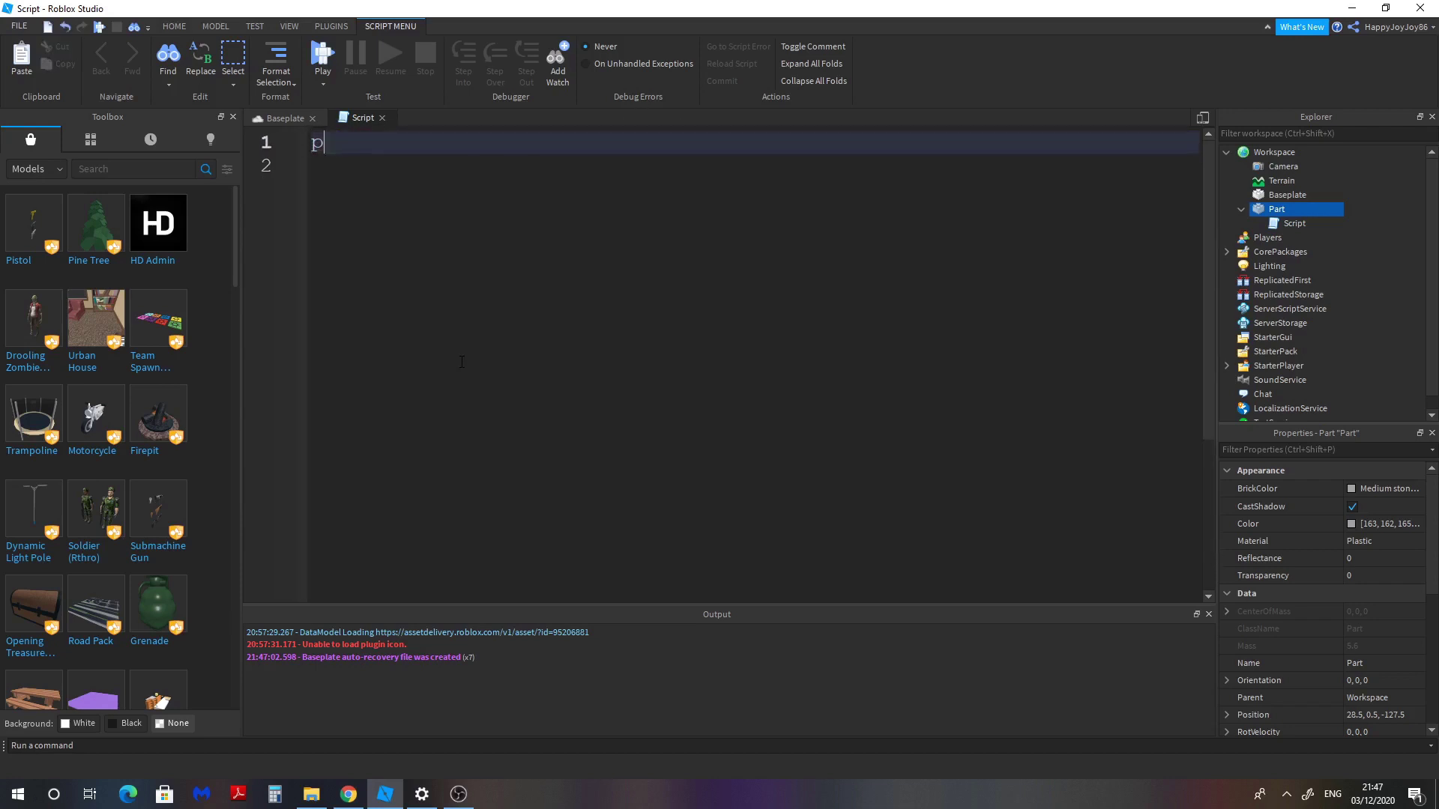
pyautogui.press('Down')
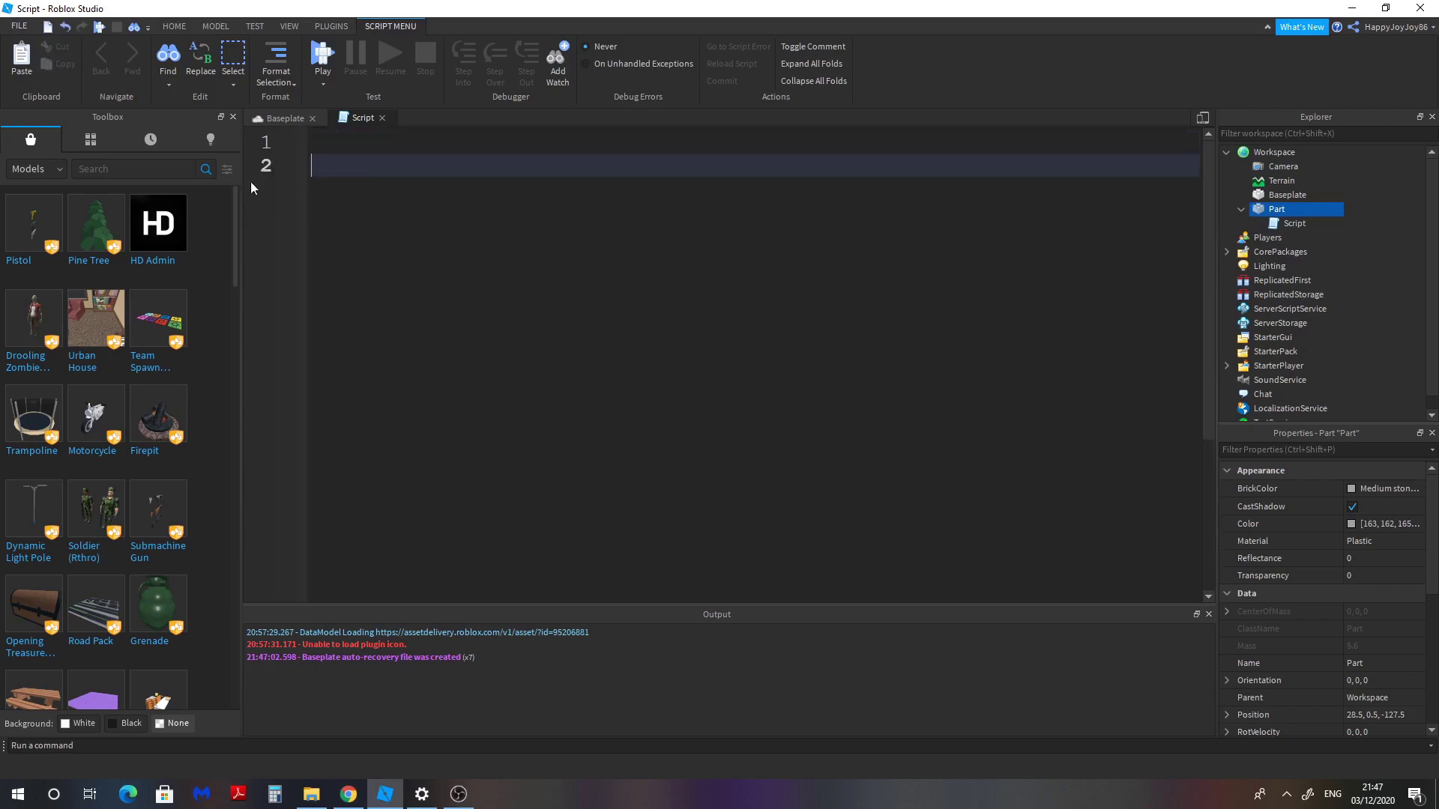
# Step: Set the script editor font to Segoe Print in Studio Settings, declining the restart
pyautogui.click(19, 27)
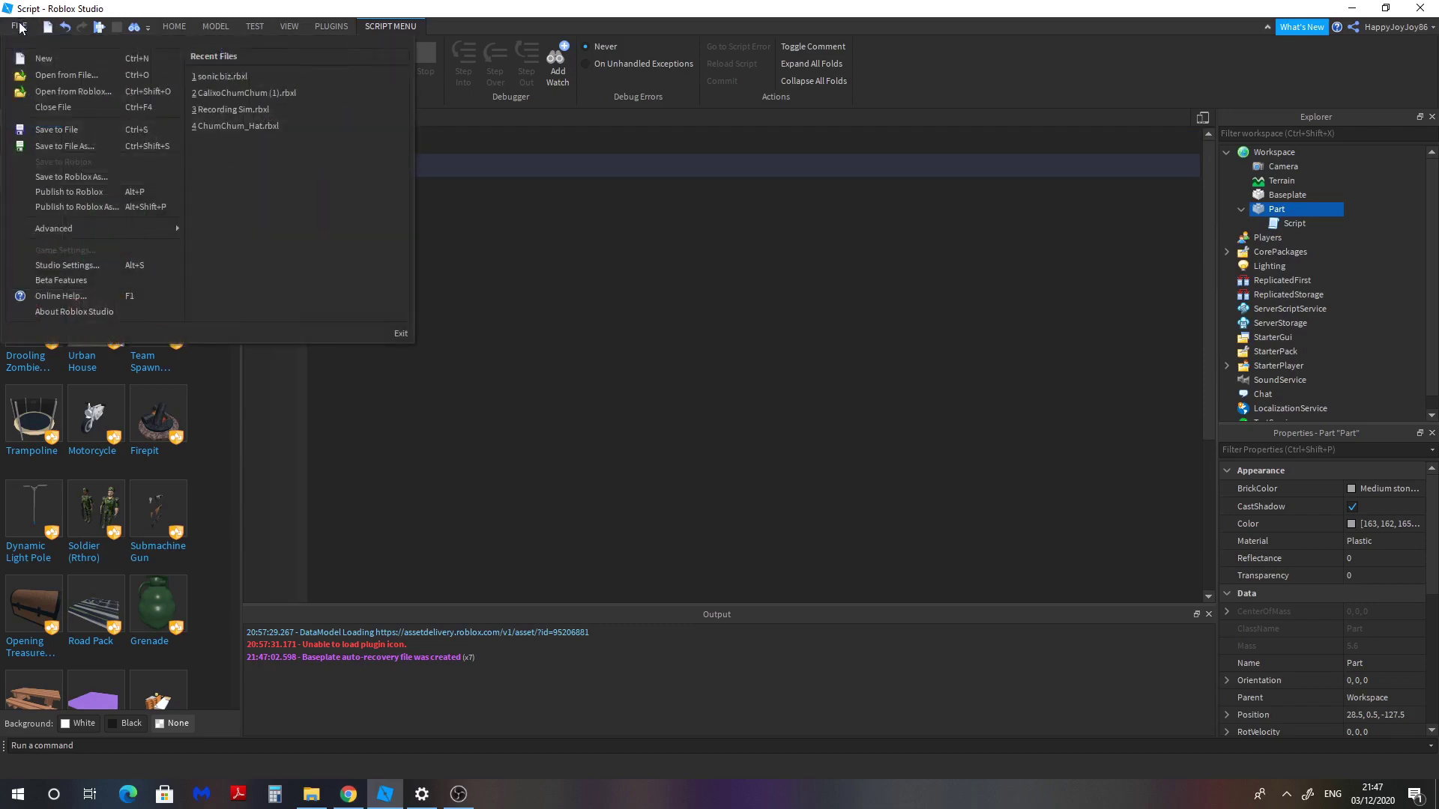
pyautogui.click(77, 265)
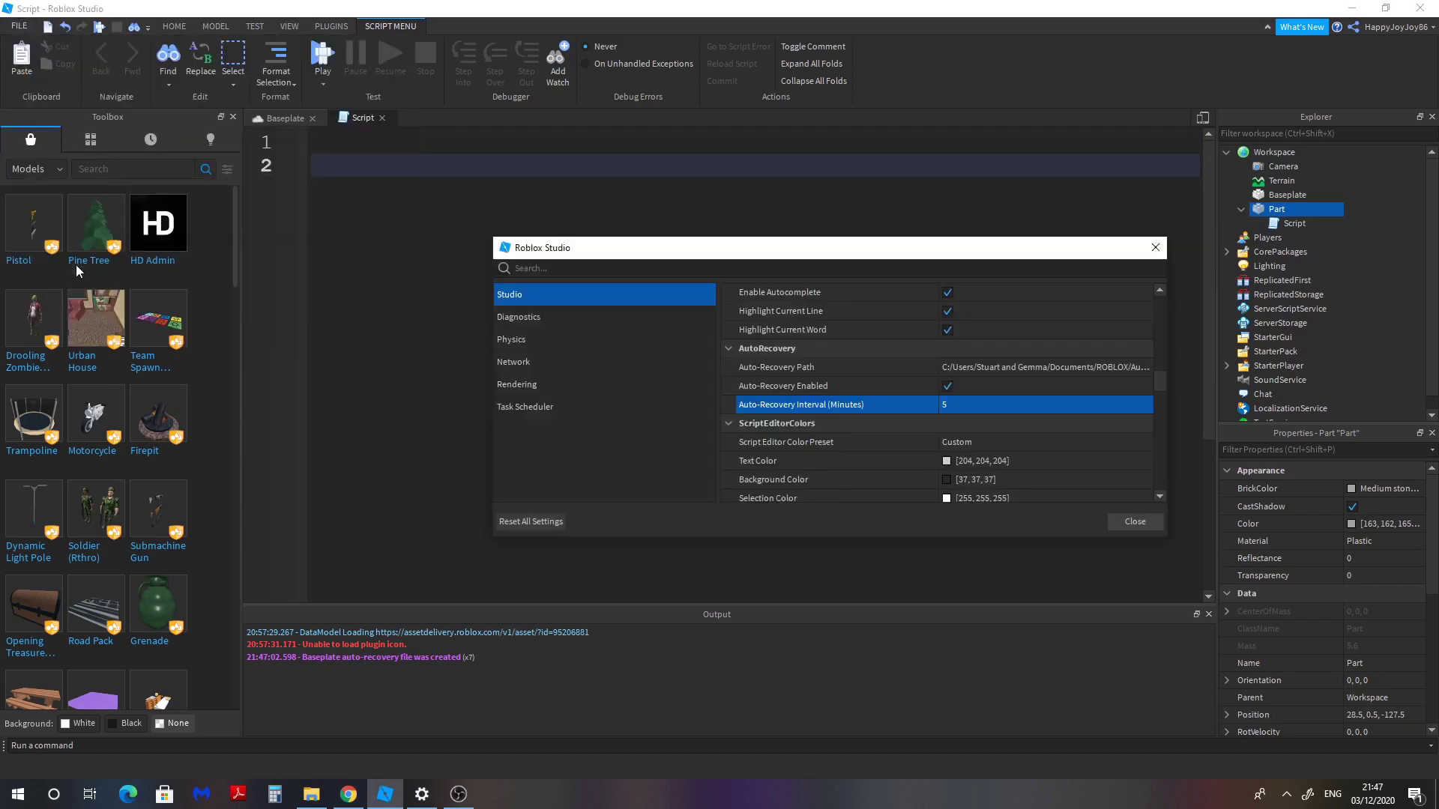
pyautogui.moveTo(1163, 385); pyautogui.dragTo(1165, 352)
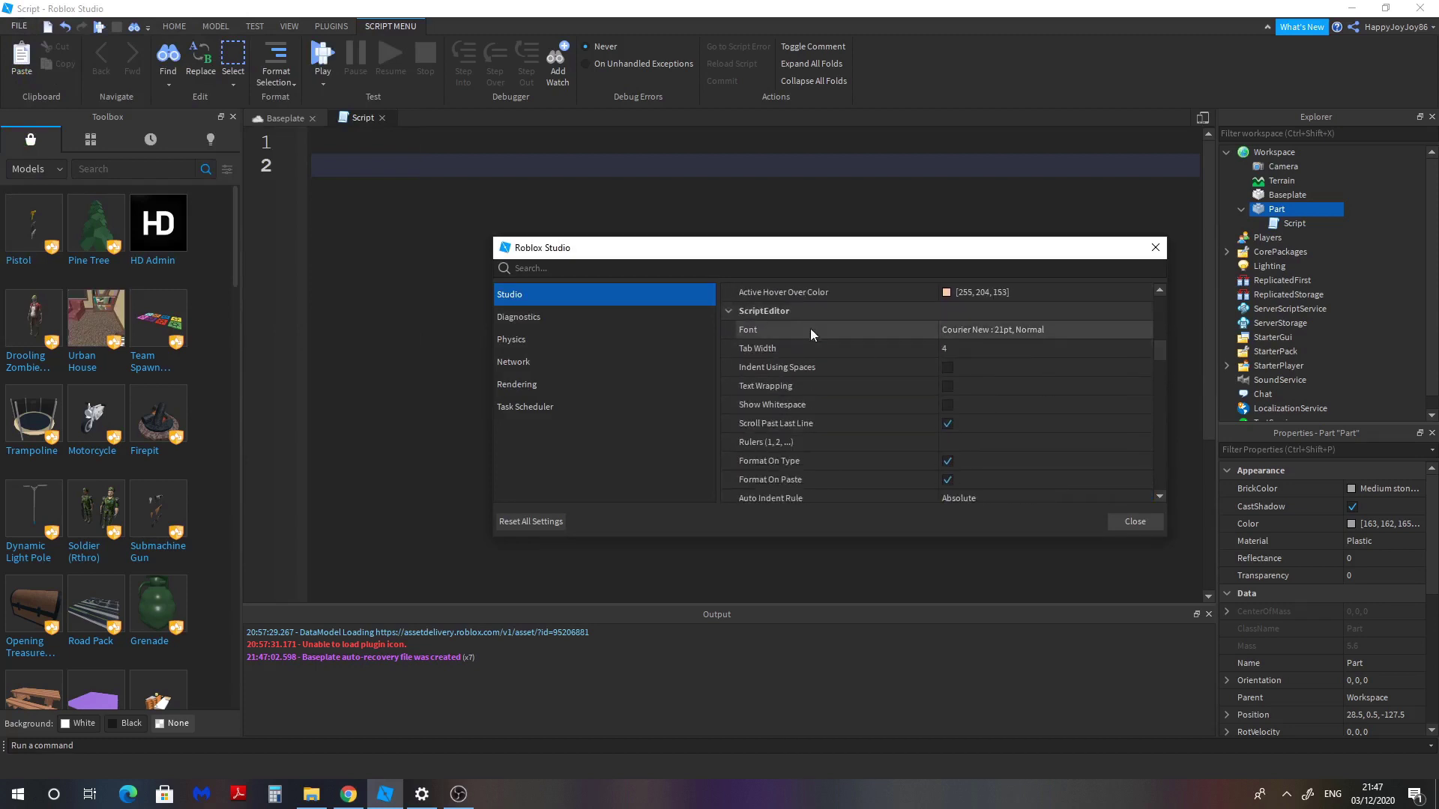
pyautogui.doubleClick(961, 332)
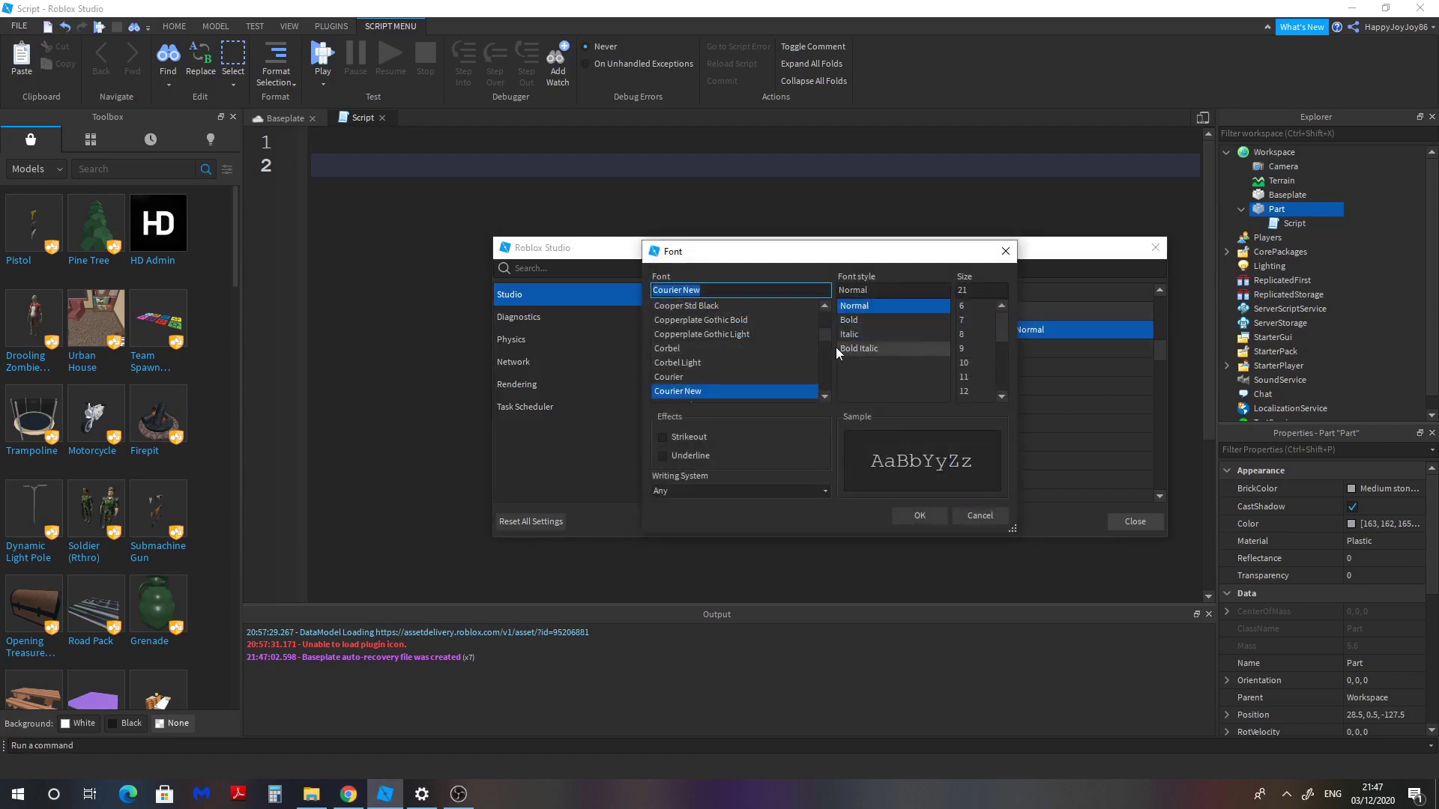
pyautogui.moveTo(825, 343); pyautogui.dragTo(834, 372)
pyautogui.click(732, 353)
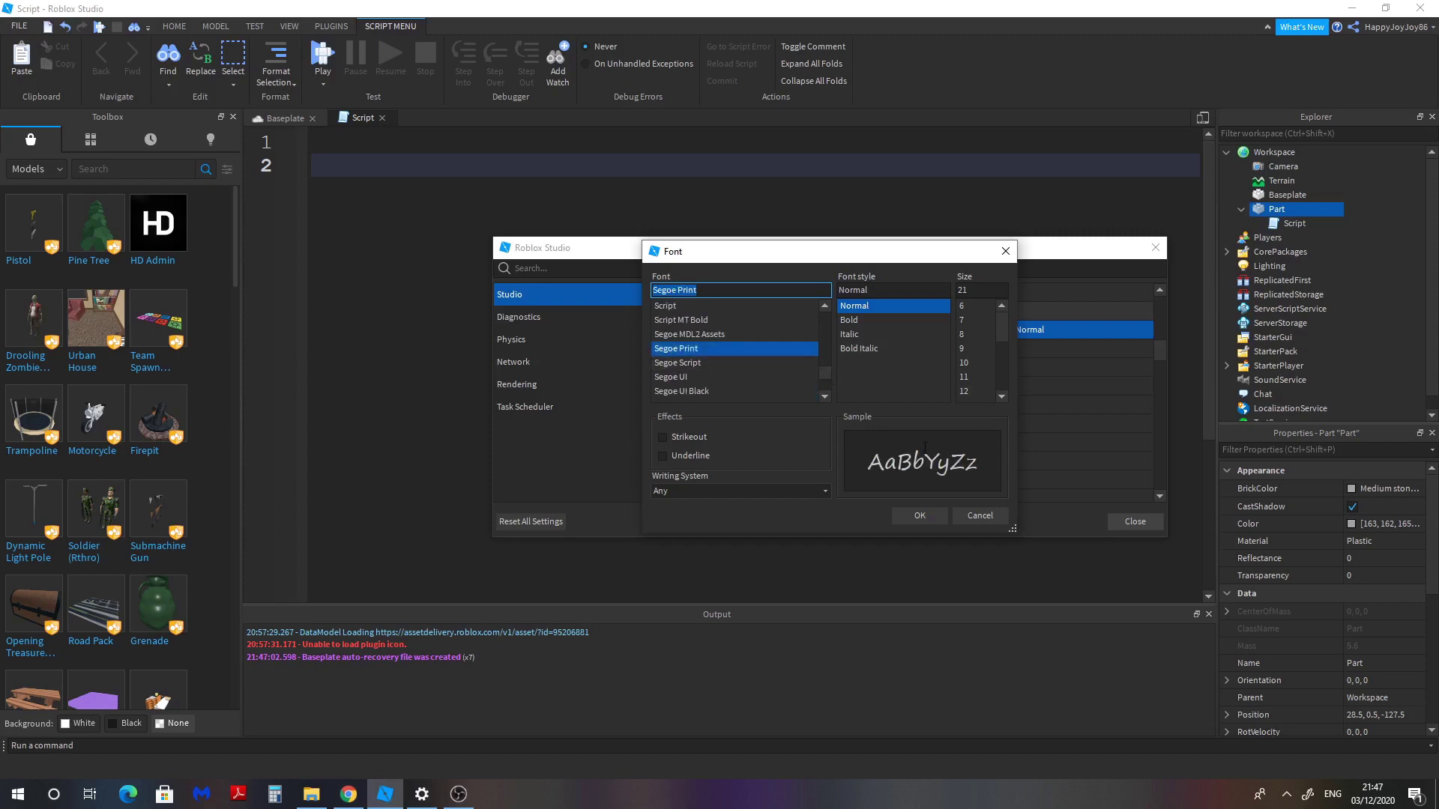
pyautogui.click(934, 516)
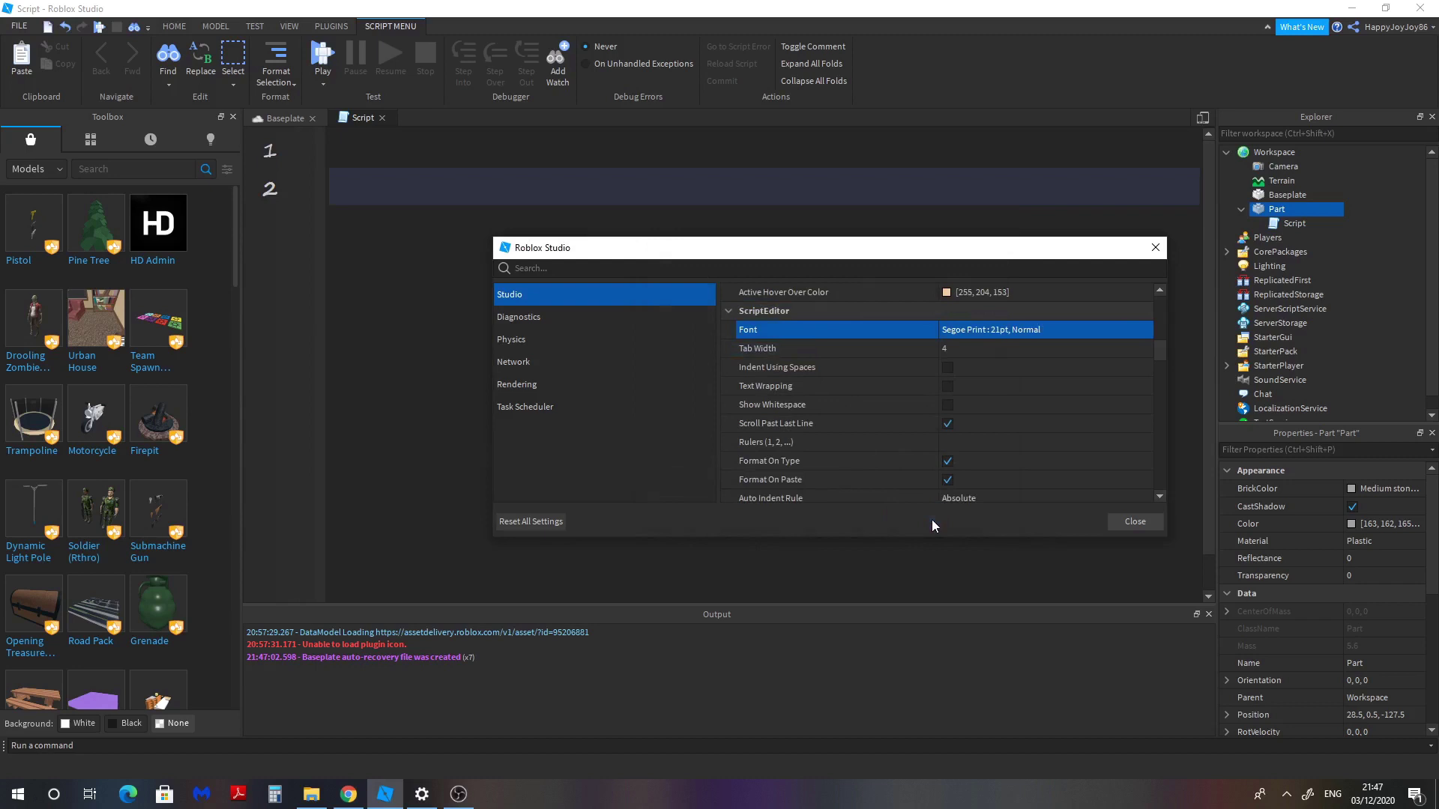
pyautogui.click(1136, 522)
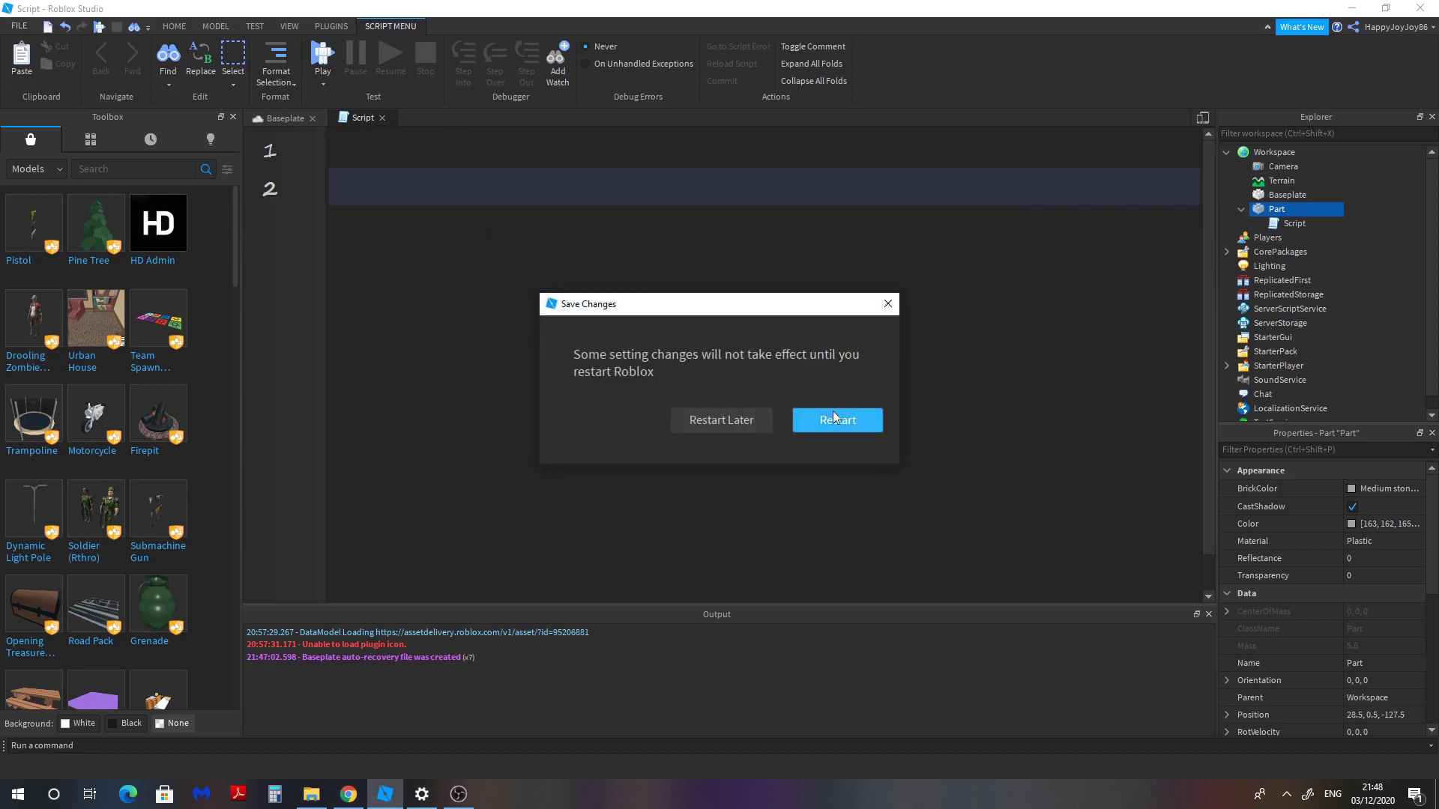
pyautogui.click(886, 305)
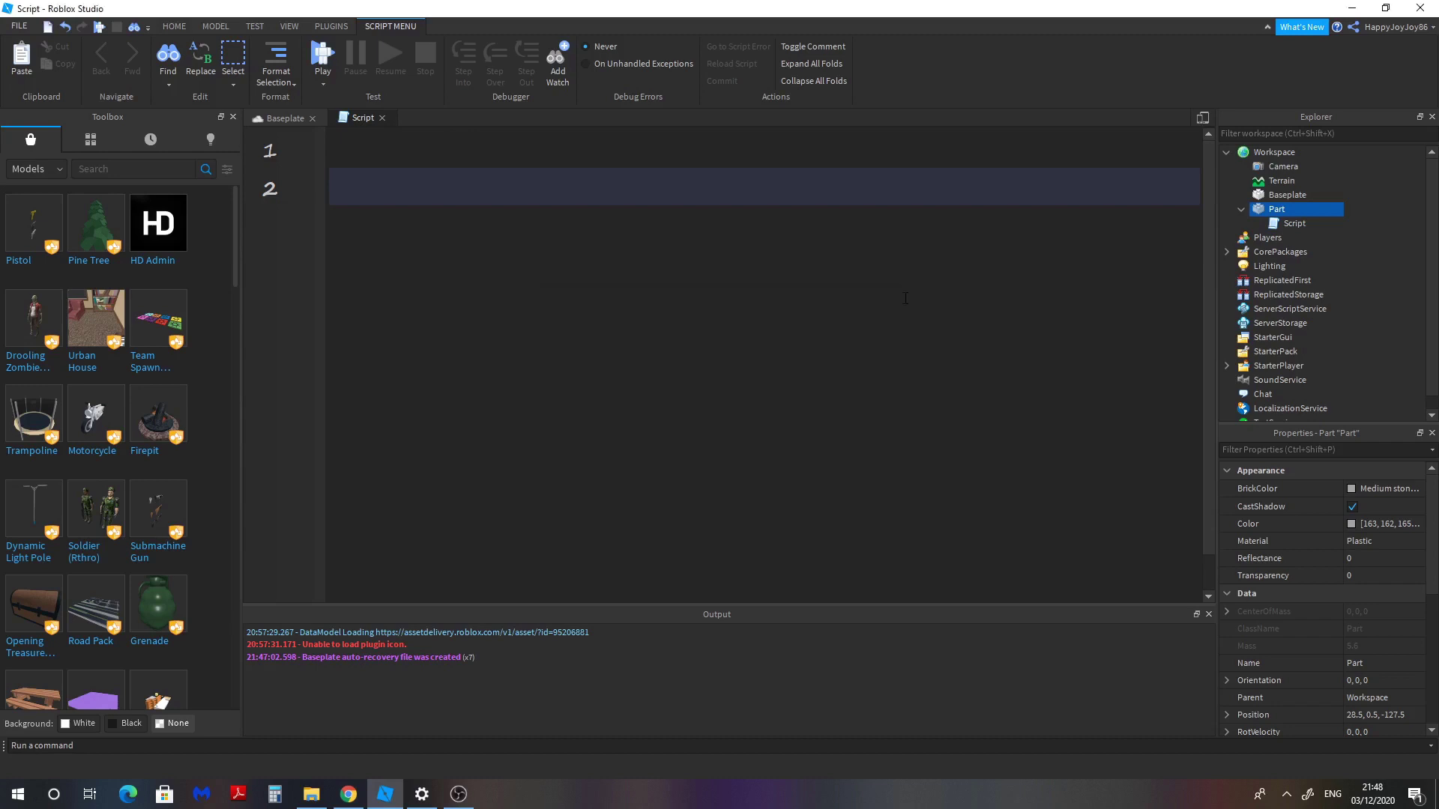
# Step: Type 'Hi there' on the script's first line to test the font, then erase it
pyautogui.click(402, 153)
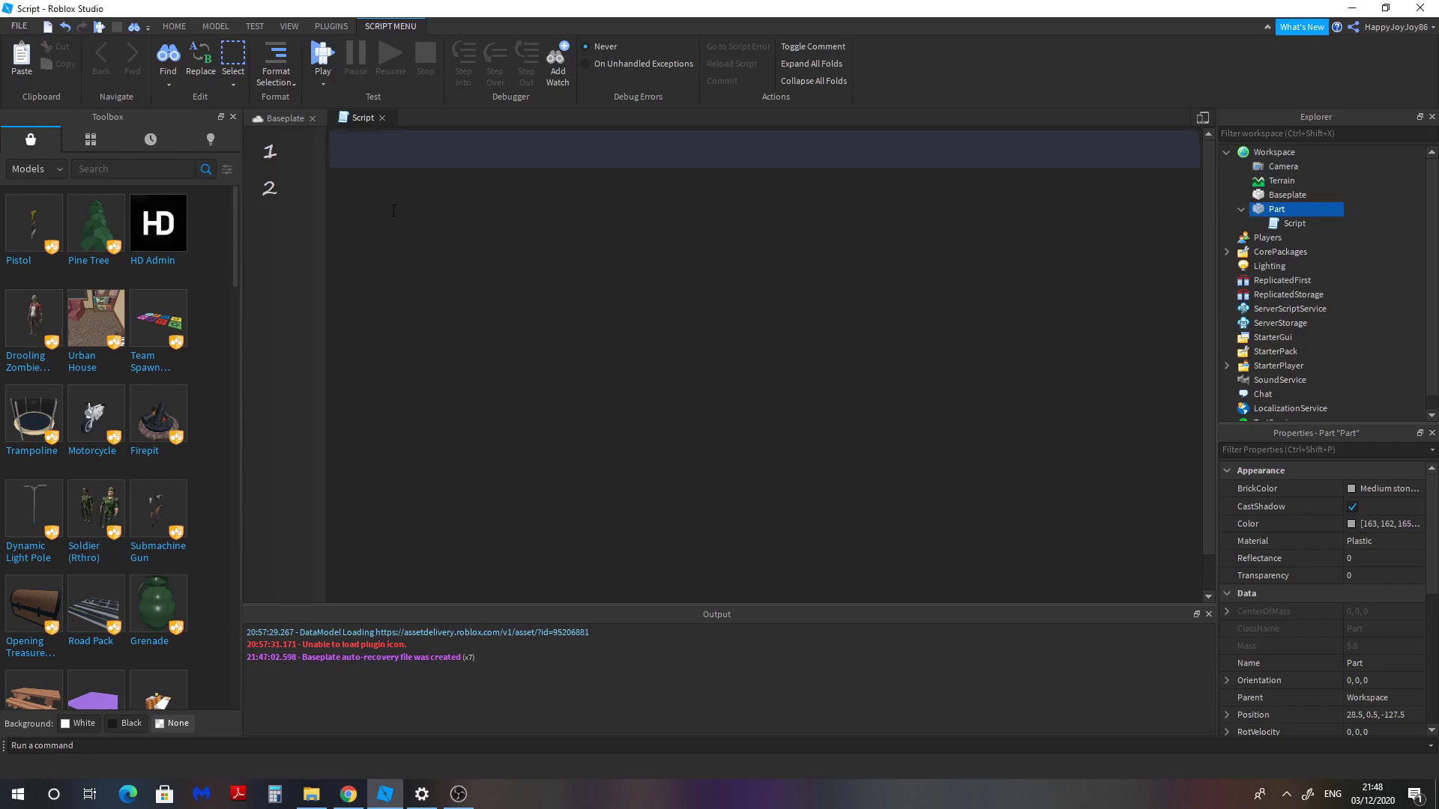
pyautogui.write('Hi there')
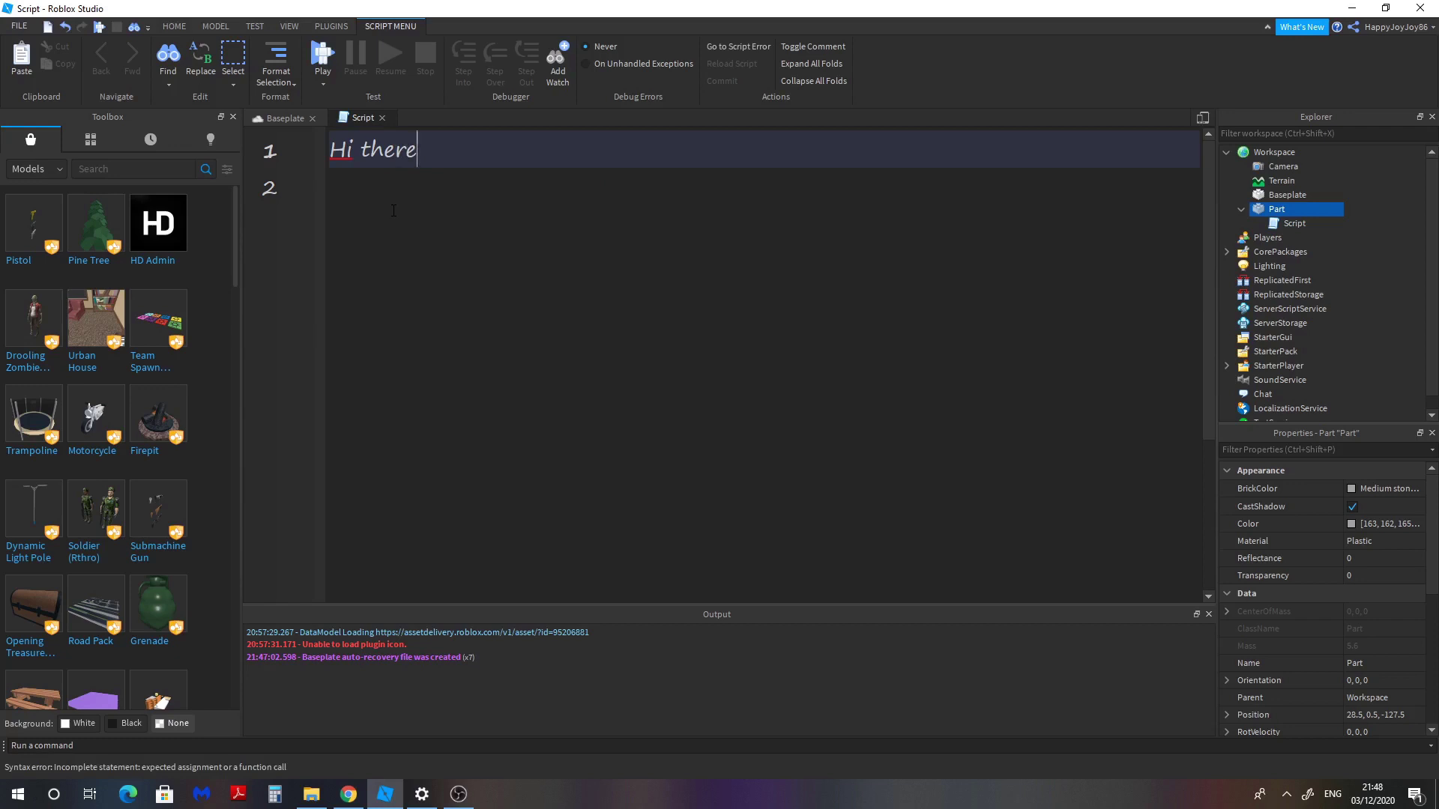
pyautogui.press('BackSpace')
pyautogui.press('BackSpace')
pyautogui.press('BackSpace')
pyautogui.press('BackSpace')
pyautogui.press('BackSpace')
pyautogui.press('BackSpace')
pyautogui.press('BackSpace')
pyautogui.press('BackSpace')
# Step: Close the script tab and insert a stack of new parts on the baseplate
pyautogui.click(381, 117)
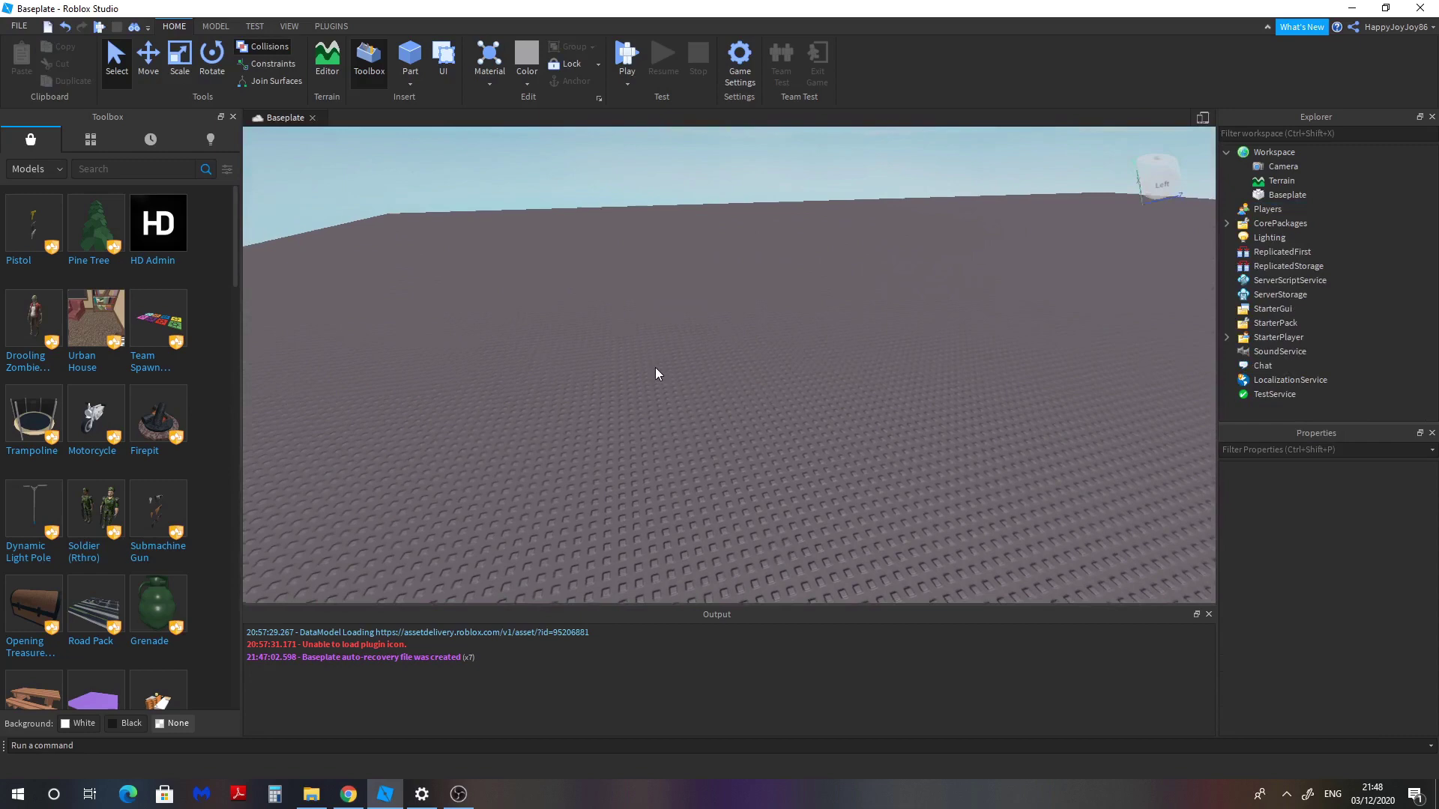
pyautogui.scroll(5, 655, 367)
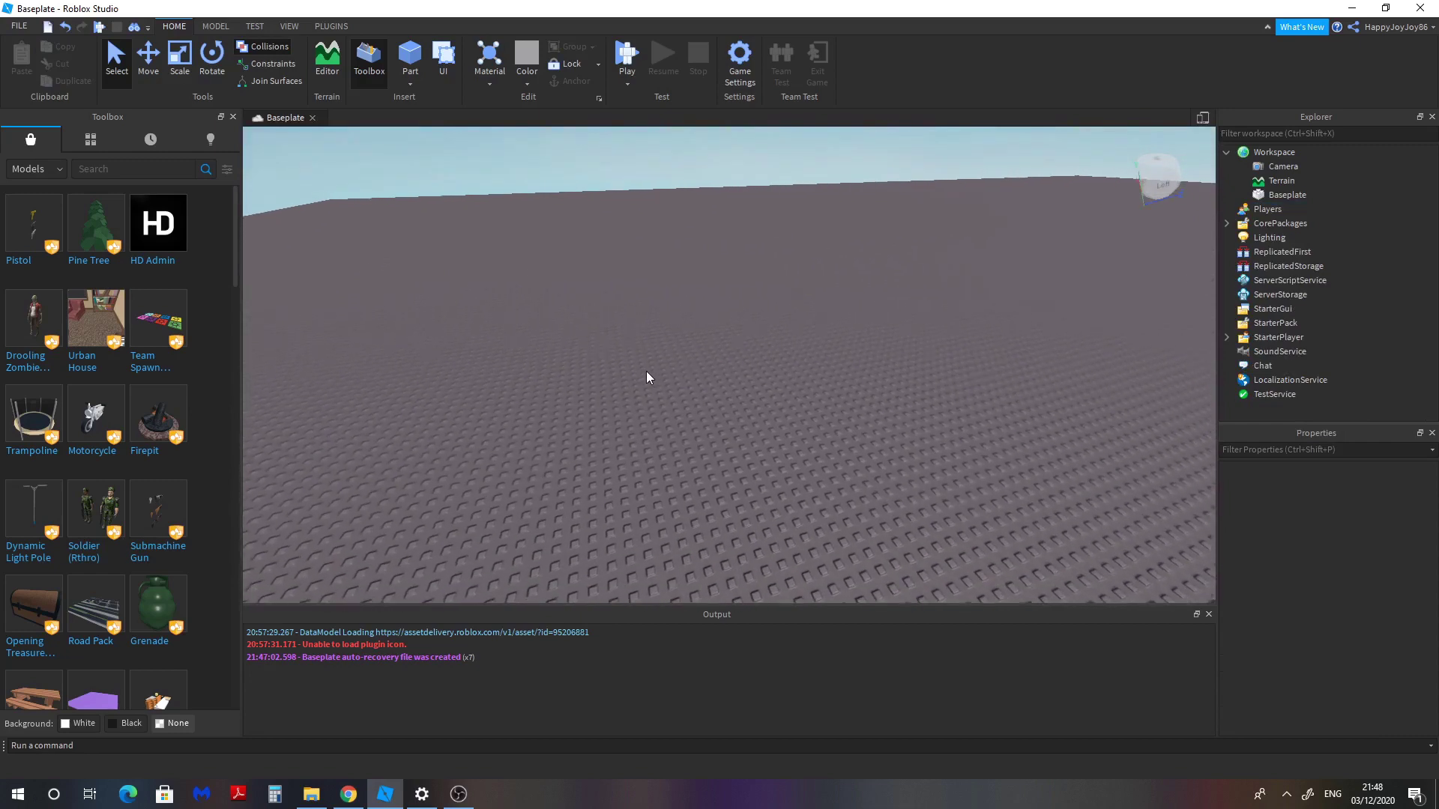
pyautogui.click(425, 65)
pyautogui.click(425, 66)
pyautogui.click(426, 65)
pyautogui.click(425, 65)
pyautogui.click(426, 65)
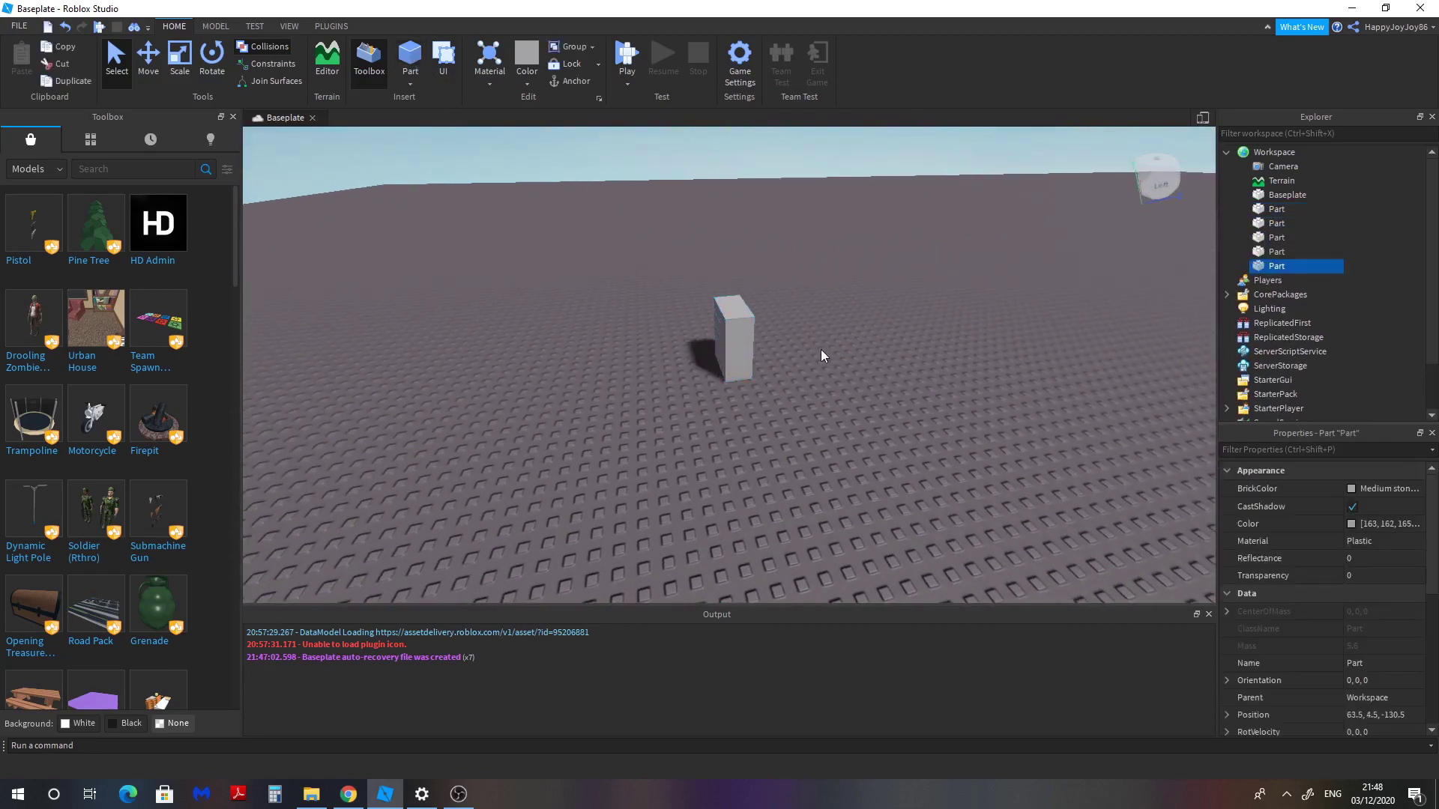
# Step: Spread the stacked parts left and right along X with Move (Ctrl+2)
pyautogui.moveTo(821, 349); pyautogui.dragTo(833, 351, button='right')
pyautogui.scroll(4, 757, 303)
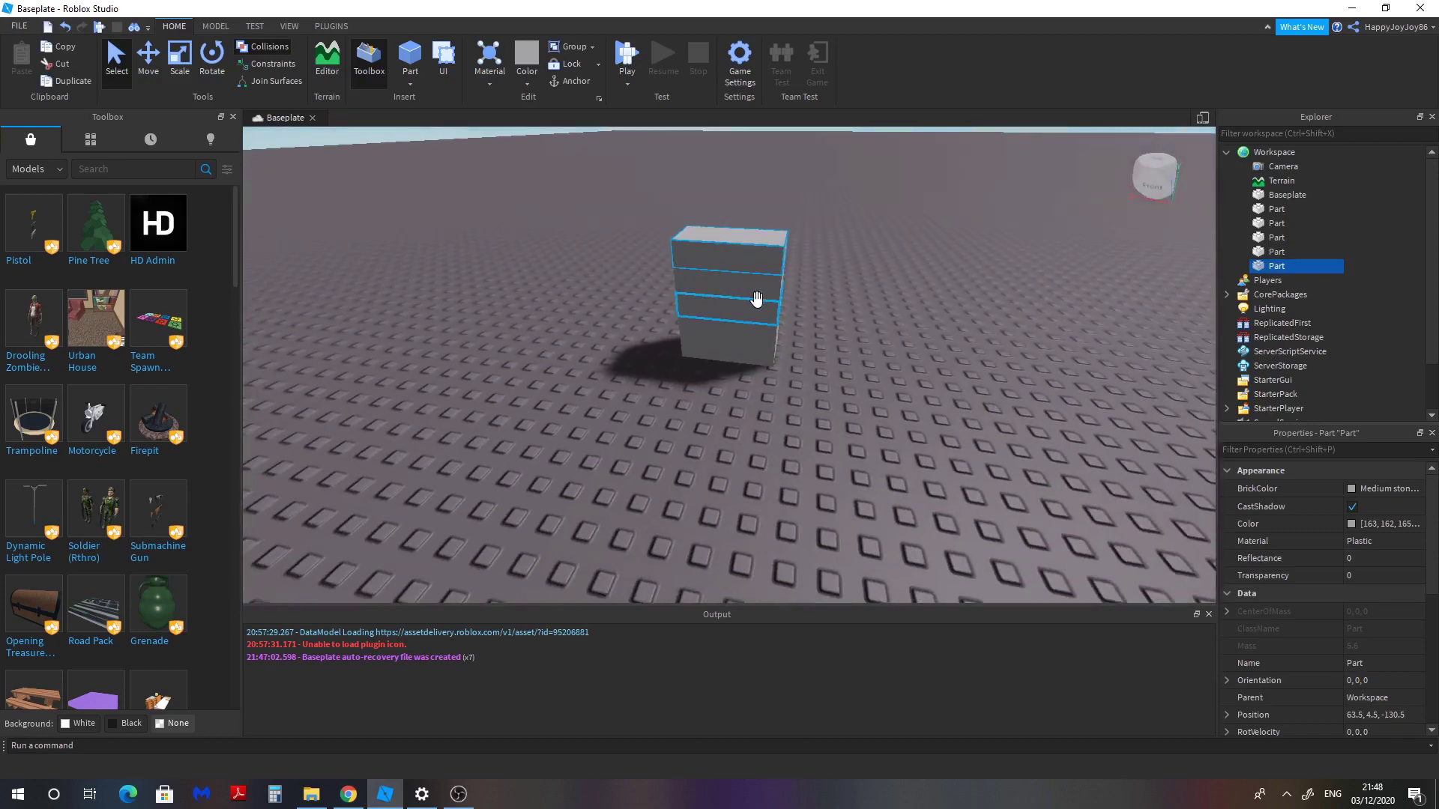
pyautogui.hotkey('ctrl', '2')
pyautogui.moveTo(862, 259); pyautogui.dragTo(1071, 260)
pyautogui.click(779, 285)
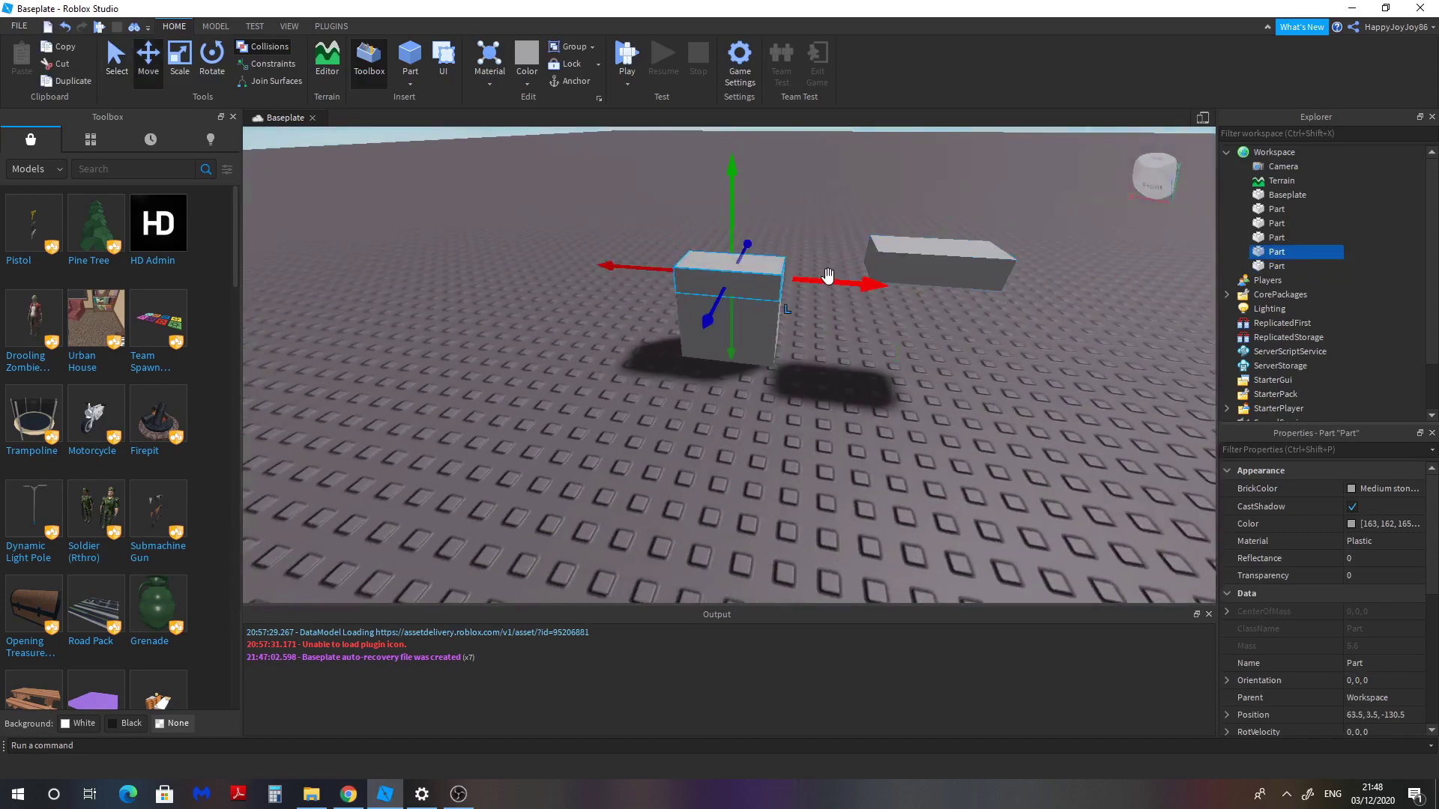
pyautogui.moveTo(827, 276); pyautogui.dragTo(685, 255)
pyautogui.click(732, 313)
pyautogui.moveTo(812, 309); pyautogui.dragTo(1033, 323)
pyautogui.moveTo(817, 379); pyautogui.dragTo(808, 377, button='right')
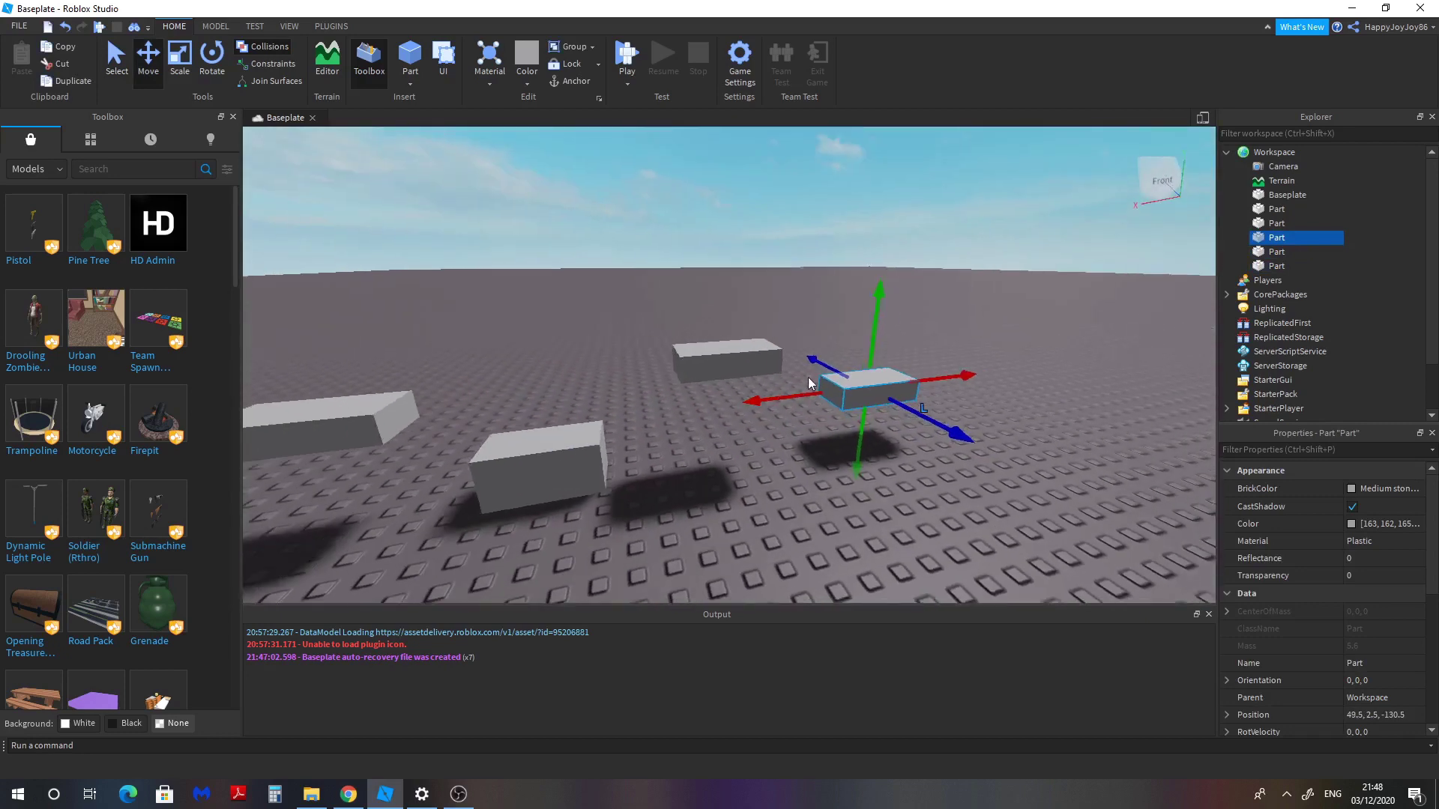
# Step: Run a Play Here playtest, then stop it
pyautogui.scroll(-2, 808, 376)
pyautogui.click(627, 84)
pyautogui.click(669, 114)
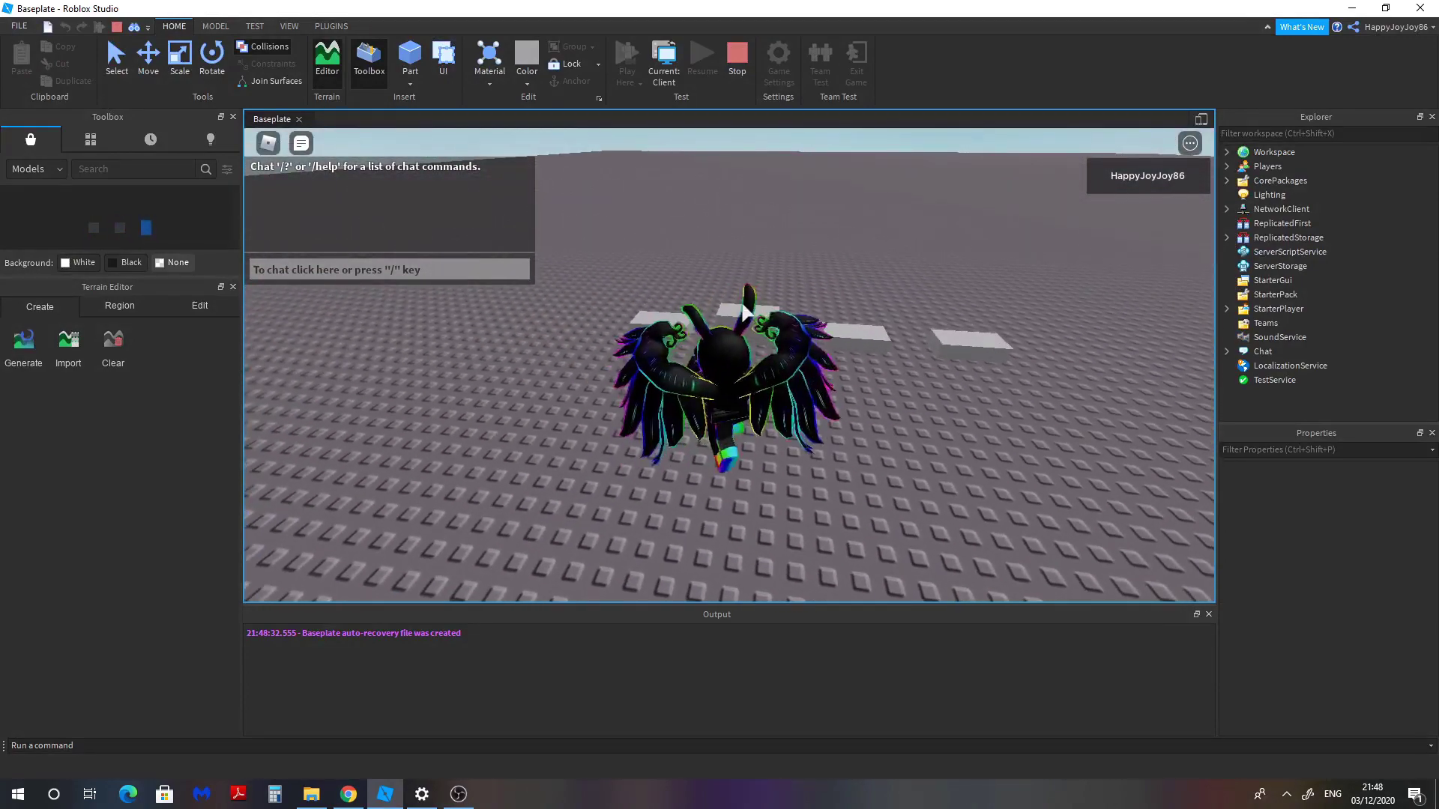
pyautogui.click(743, 54)
# Step: Clear the selection and box-select all five parts
pyautogui.scroll(-5, 725, 177)
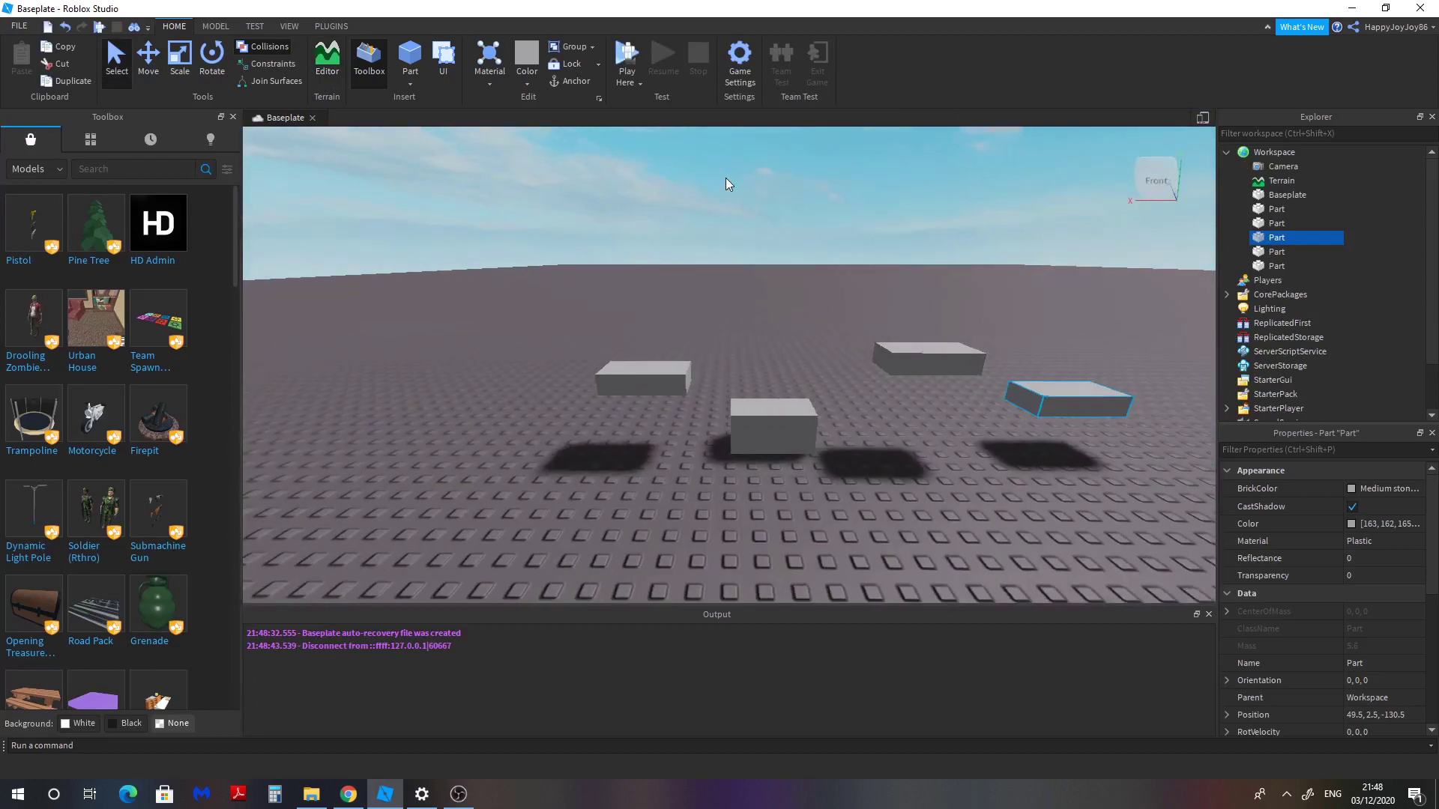
pyautogui.click(546, 327)
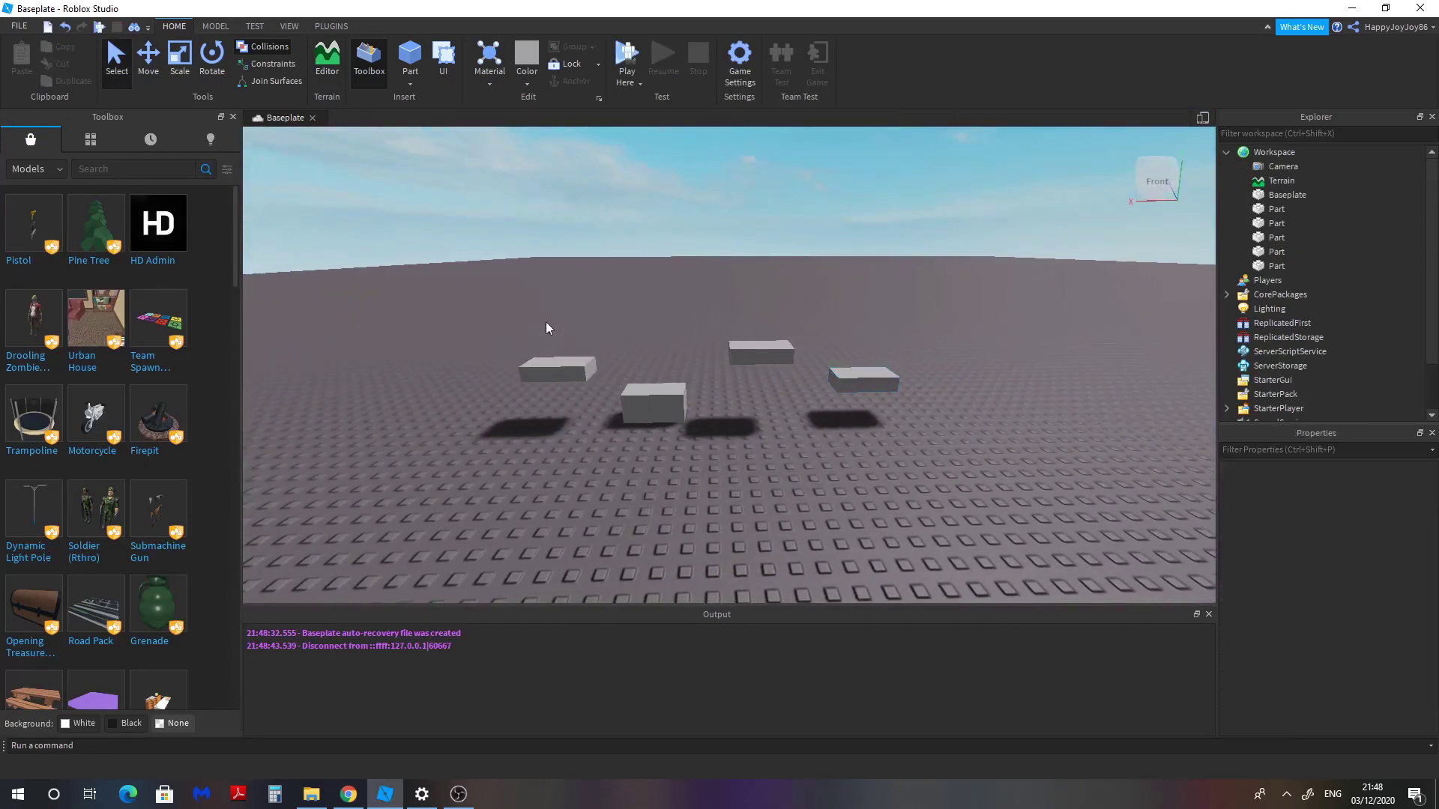
pyautogui.moveTo(497, 306); pyautogui.dragTo(967, 445)
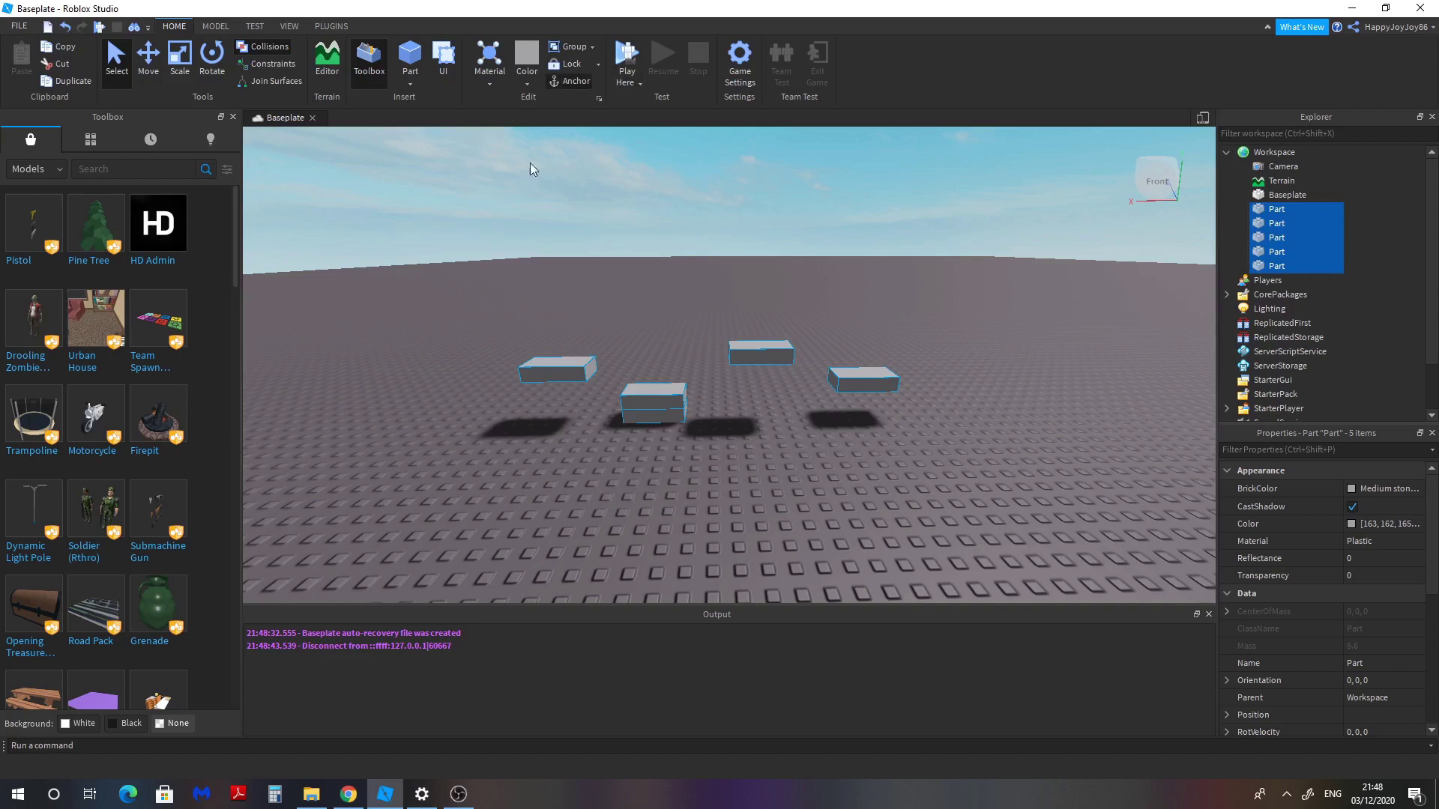
# Step: Deselect the parts, start Play Here, and look around the baseplate from the avatar's camera
pyautogui.click(500, 284)
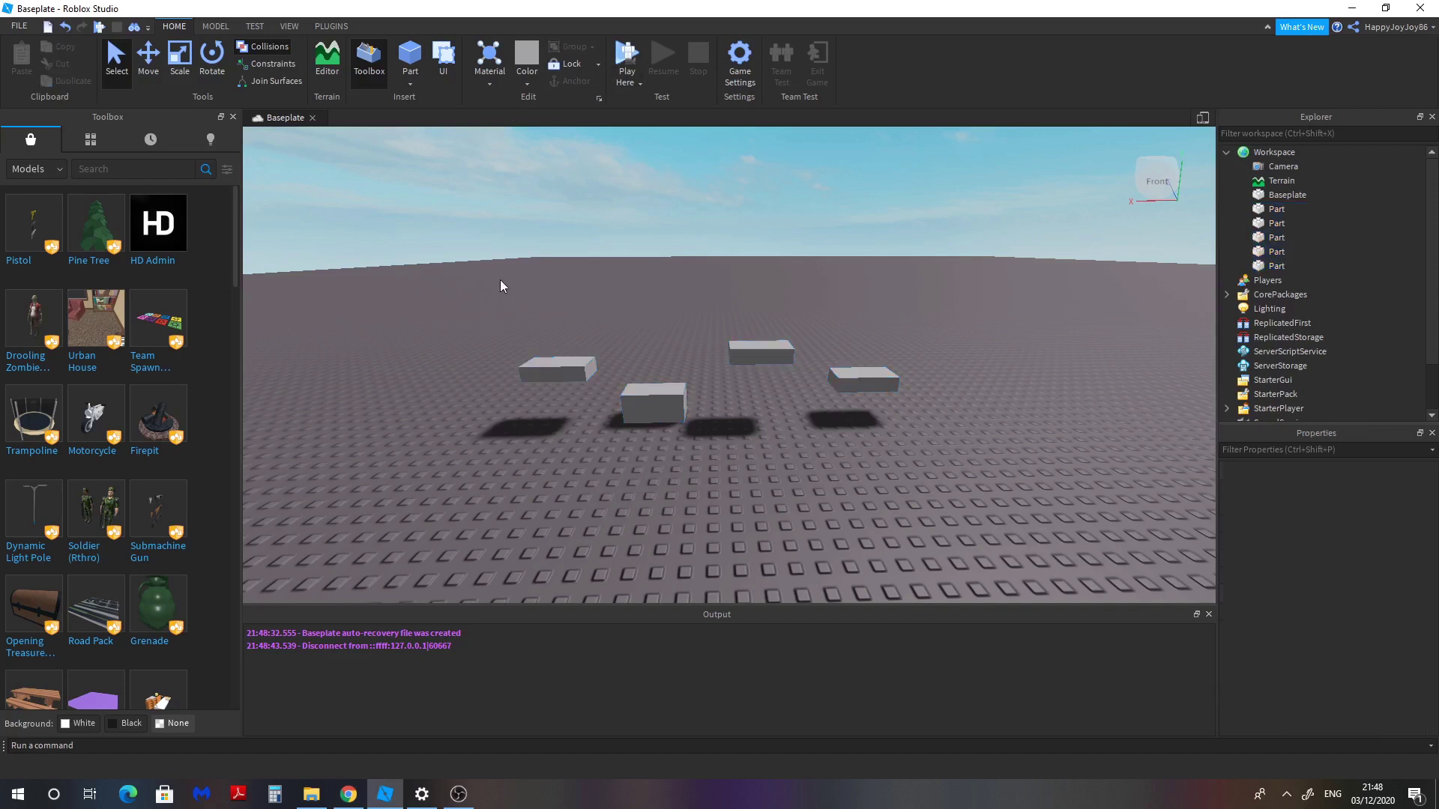
pyautogui.click(626, 53)
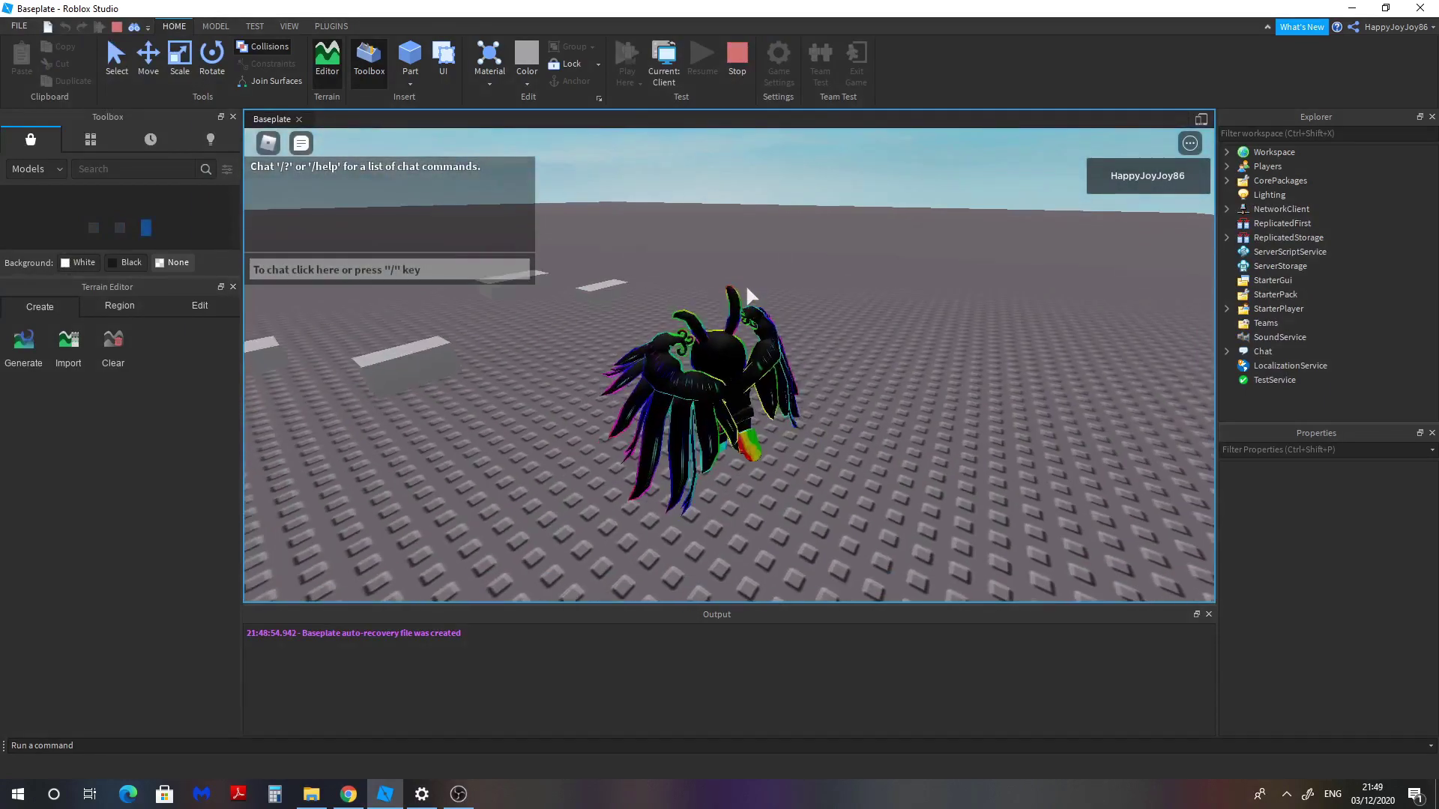
pyautogui.moveTo(750, 296); pyautogui.dragTo(748, 294, button='right')
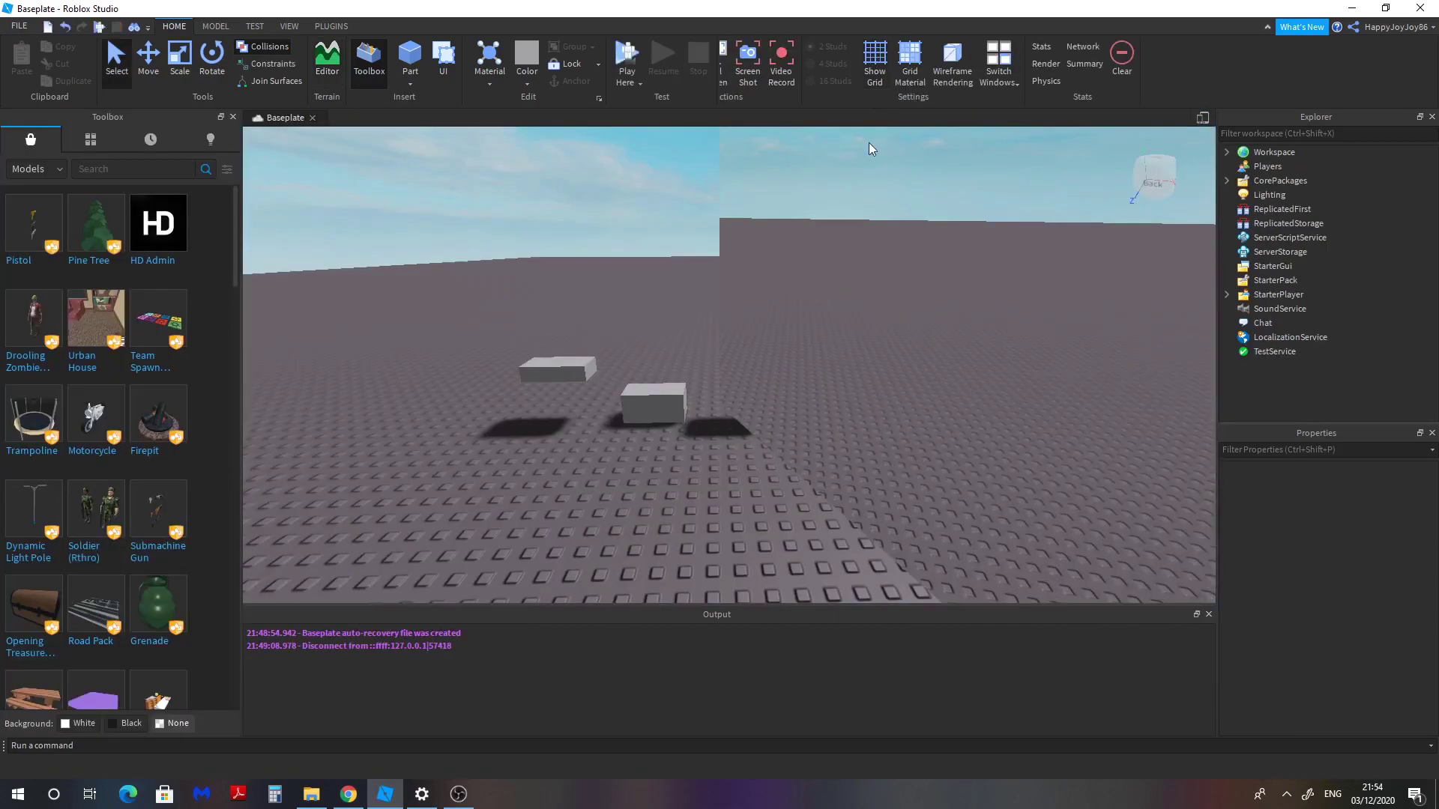
pyautogui.moveTo(835, 167); pyautogui.dragTo(835, 168, button='right')
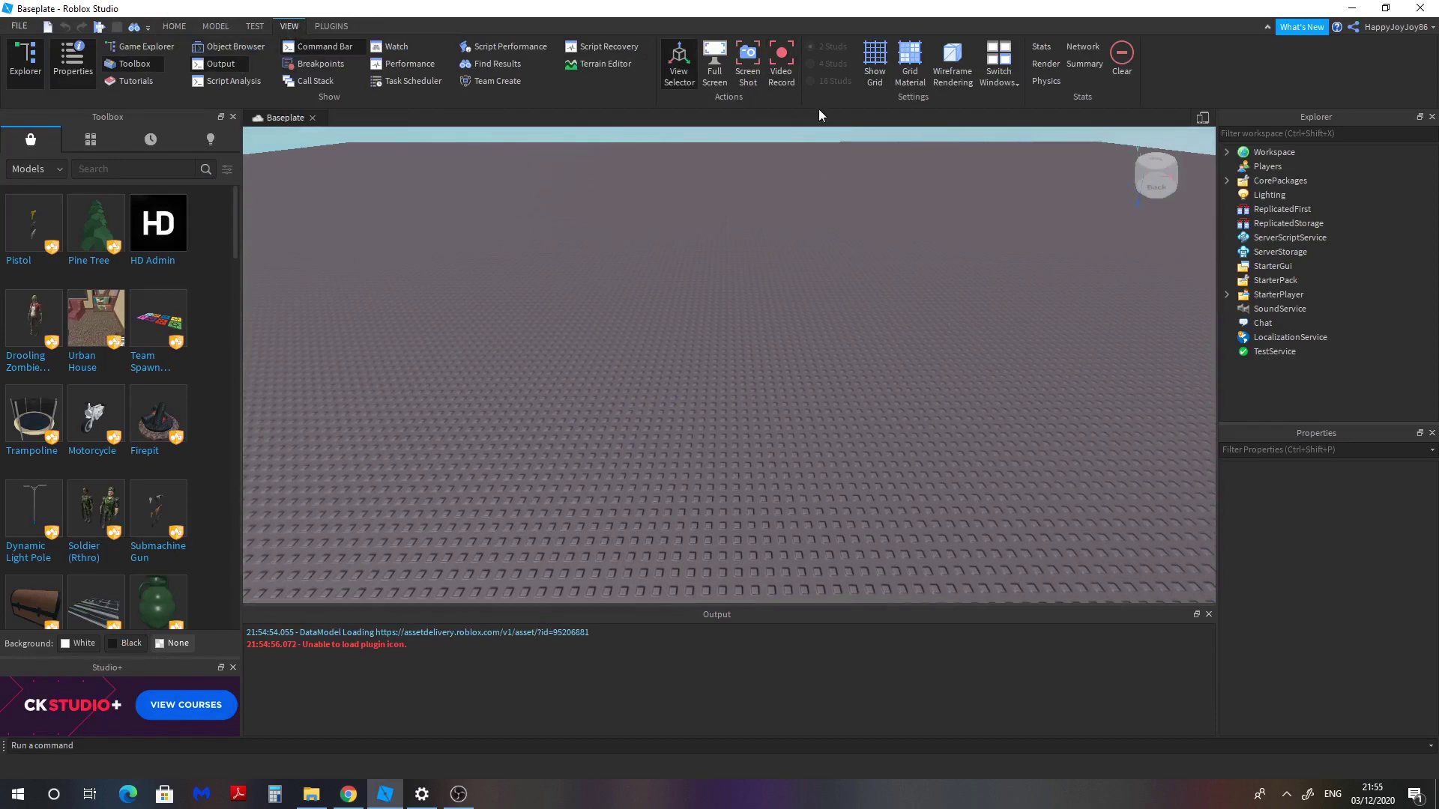
# Step: Show a grid over the baseplate with 16-stud spacing
pyautogui.click(877, 59)
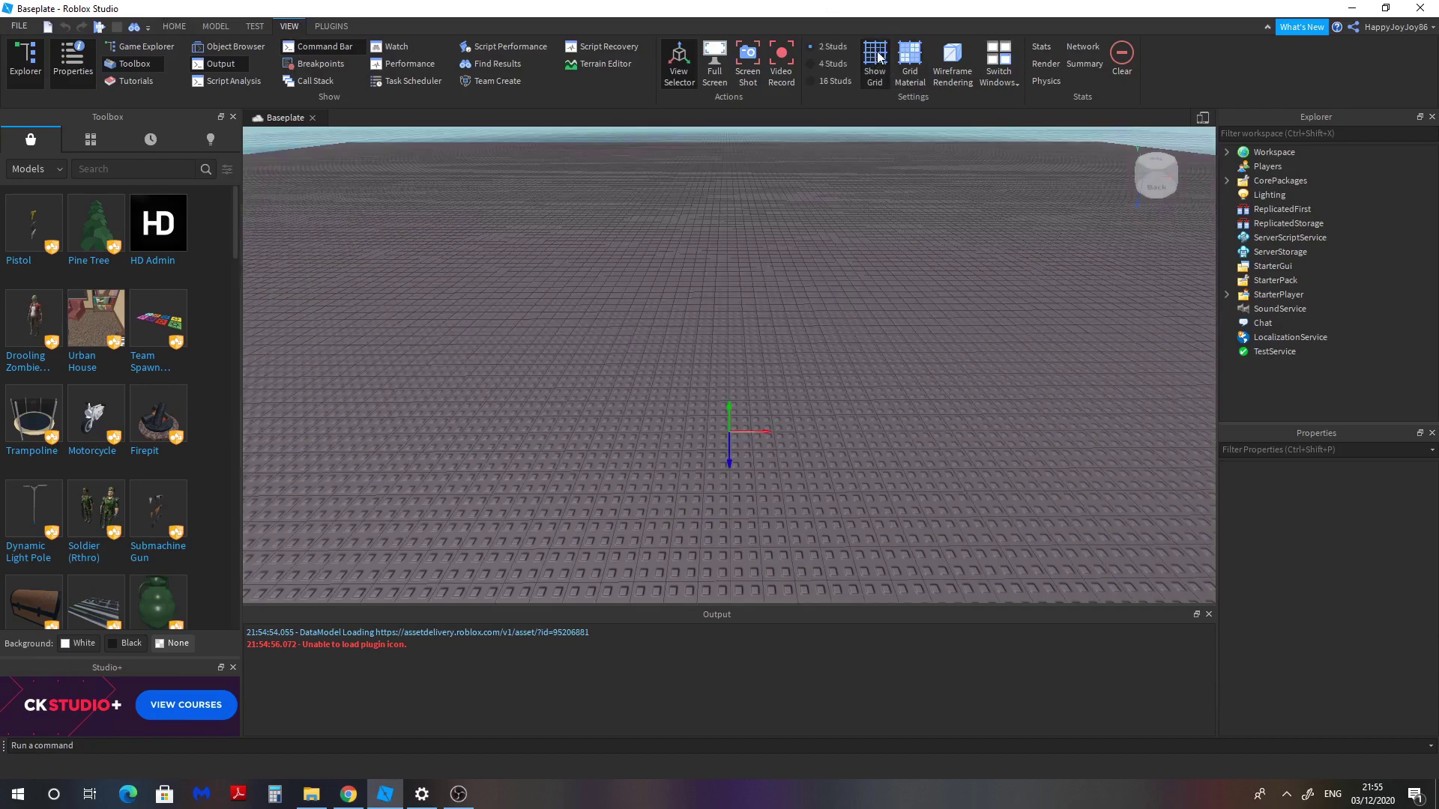
pyautogui.scroll(5, 842, 313)
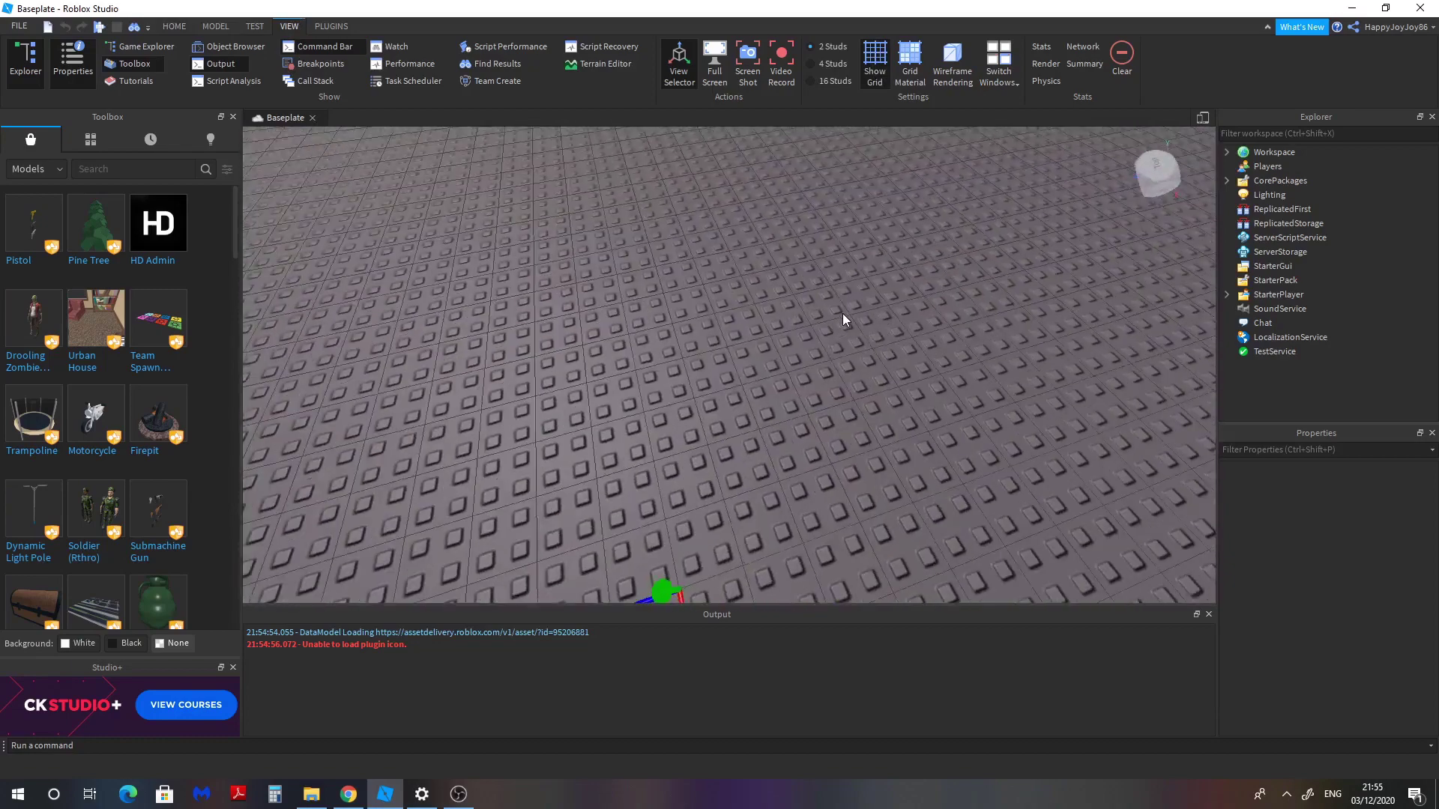
pyautogui.scroll(5, 842, 313)
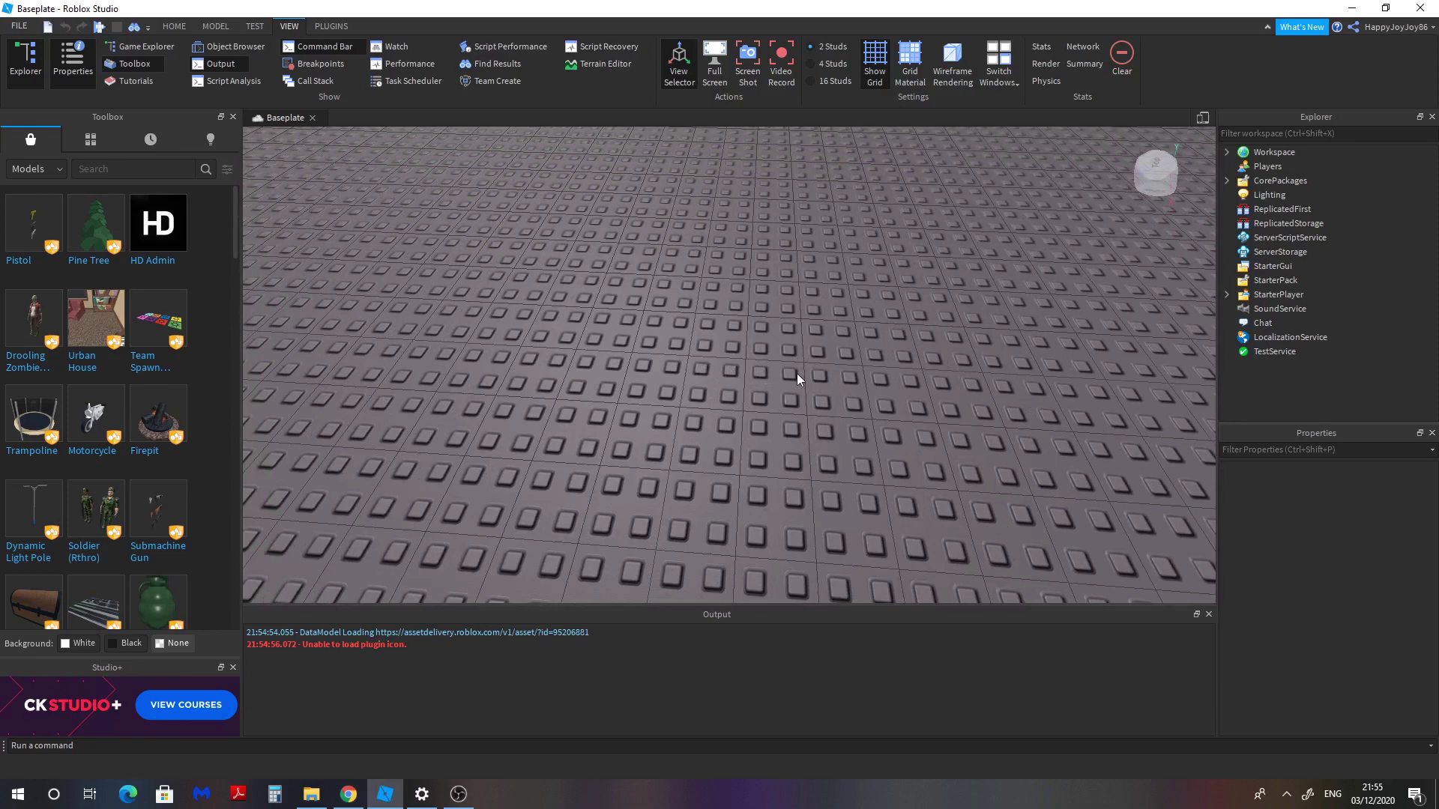
pyautogui.click(811, 65)
pyautogui.click(812, 82)
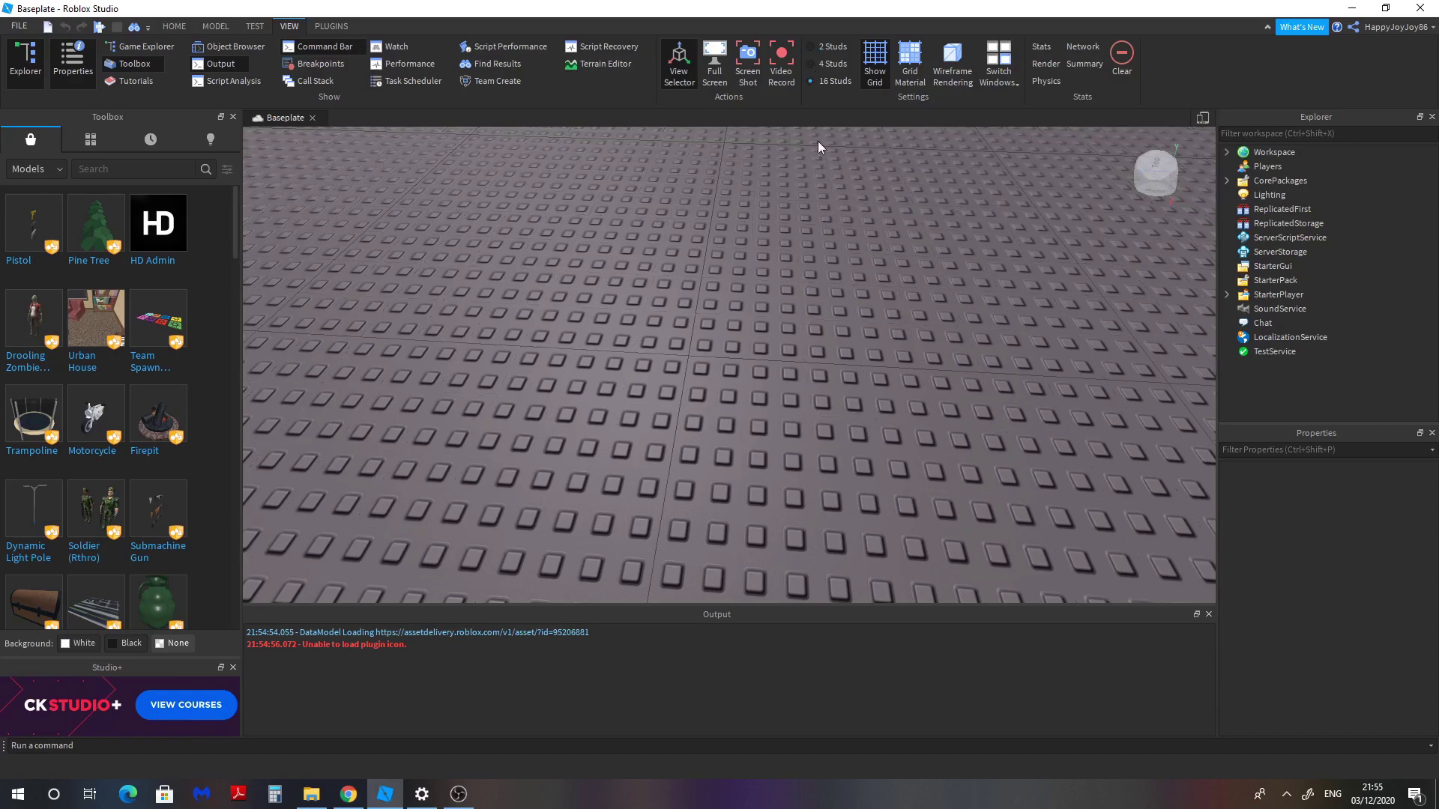
pyautogui.scroll(-5, 842, 208)
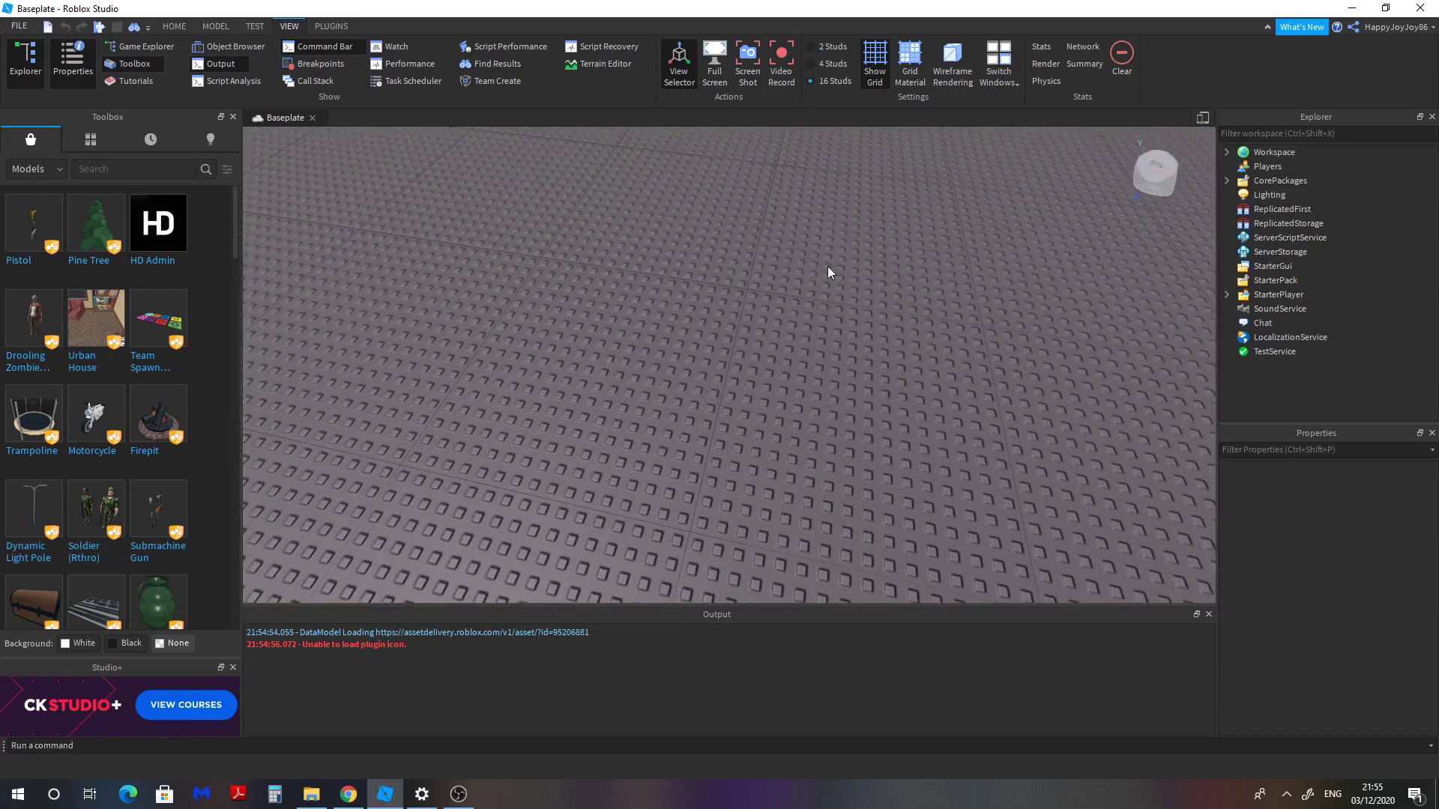
pyautogui.scroll(-6, 828, 267)
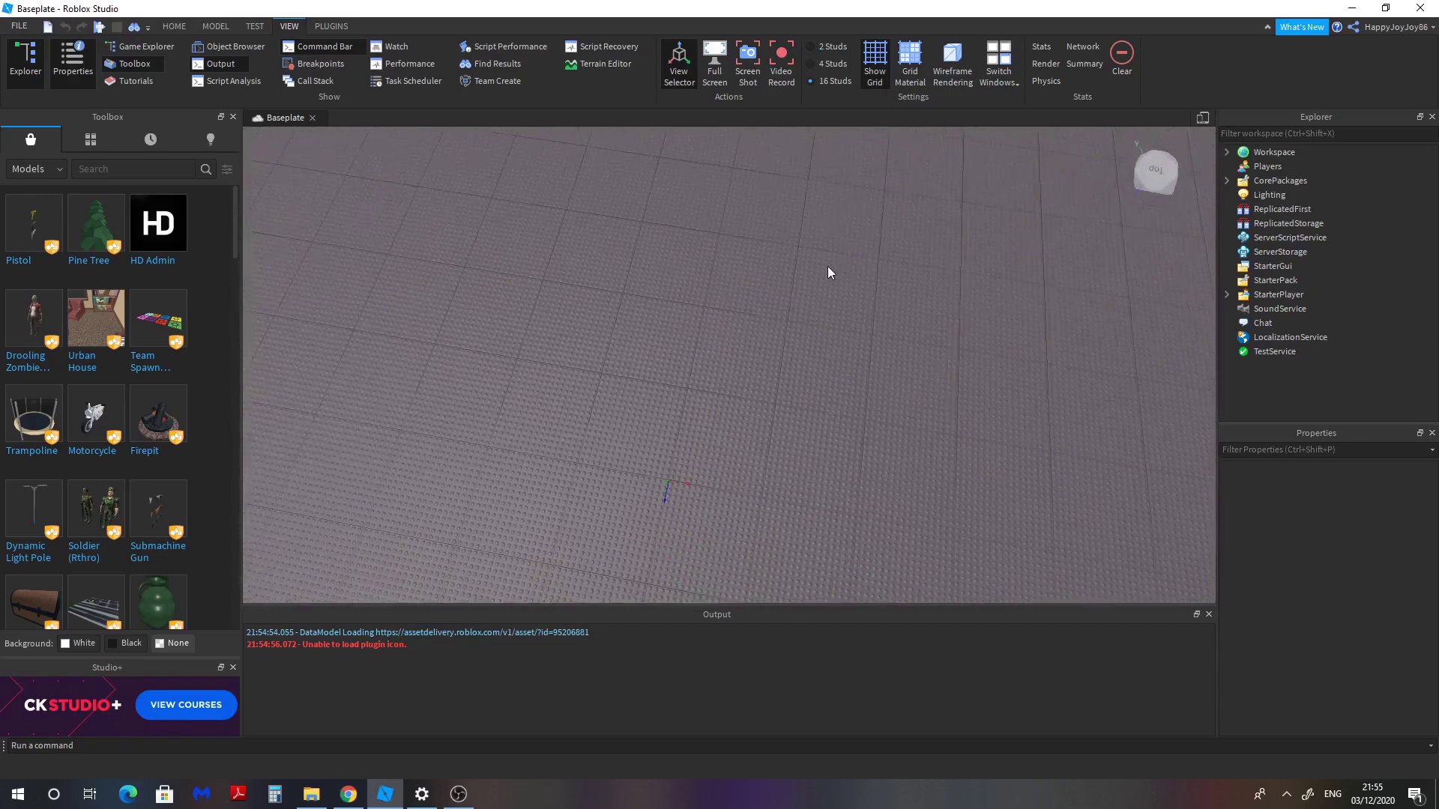
pyautogui.moveTo(827, 269); pyautogui.dragTo(828, 268, button='right')
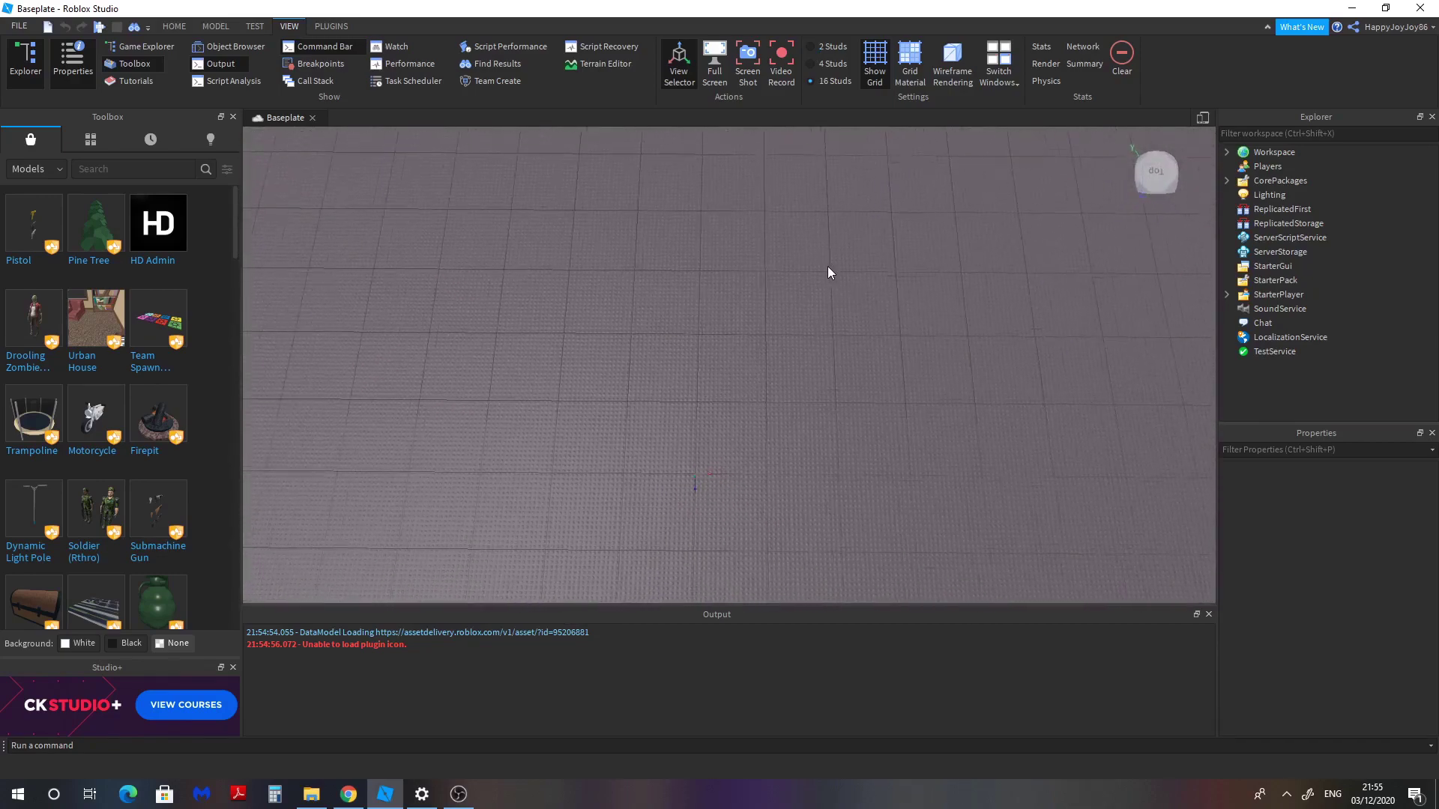
# Step: Insert a new Part from the Home tab and move it up and left
pyautogui.scroll(3, 828, 271)
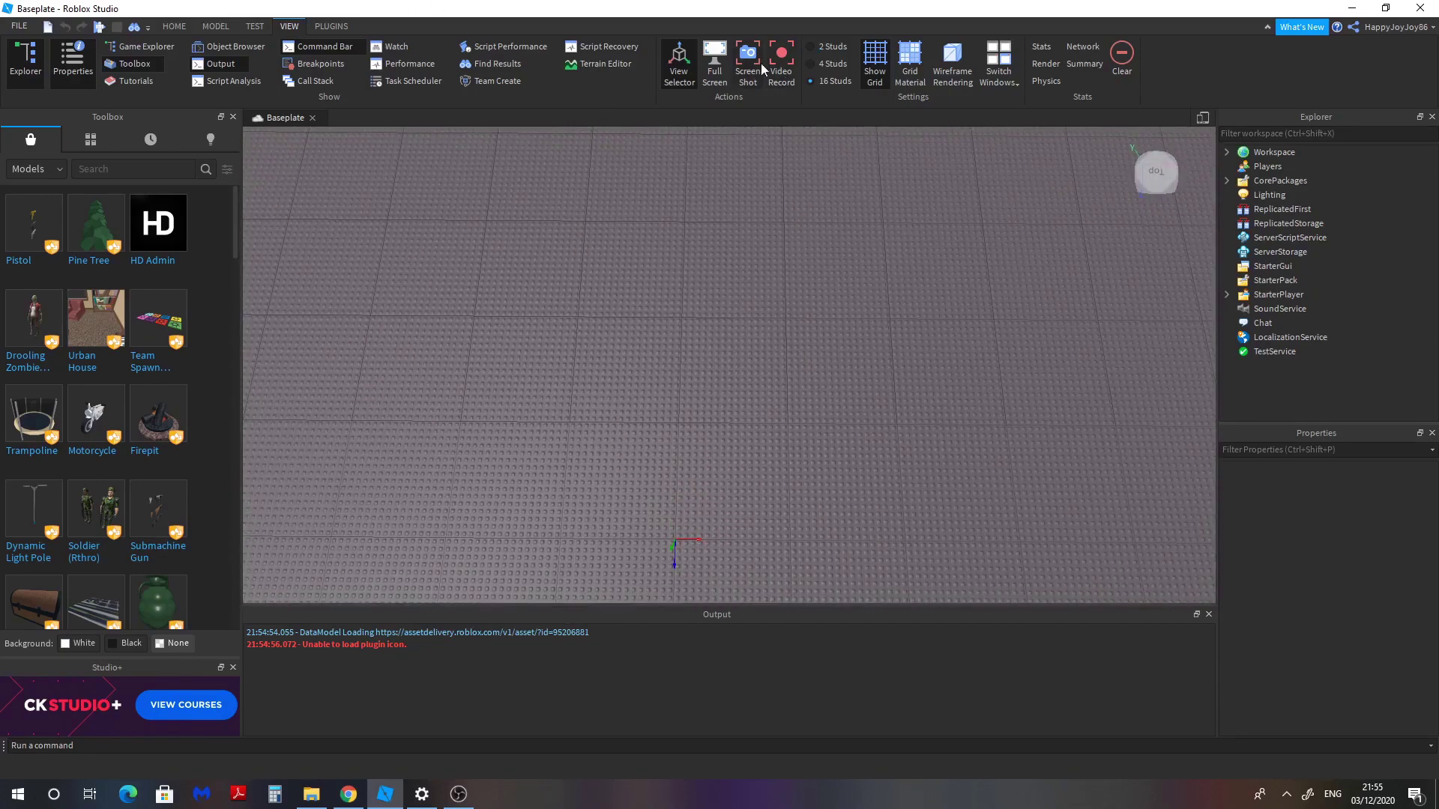
pyautogui.click(174, 25)
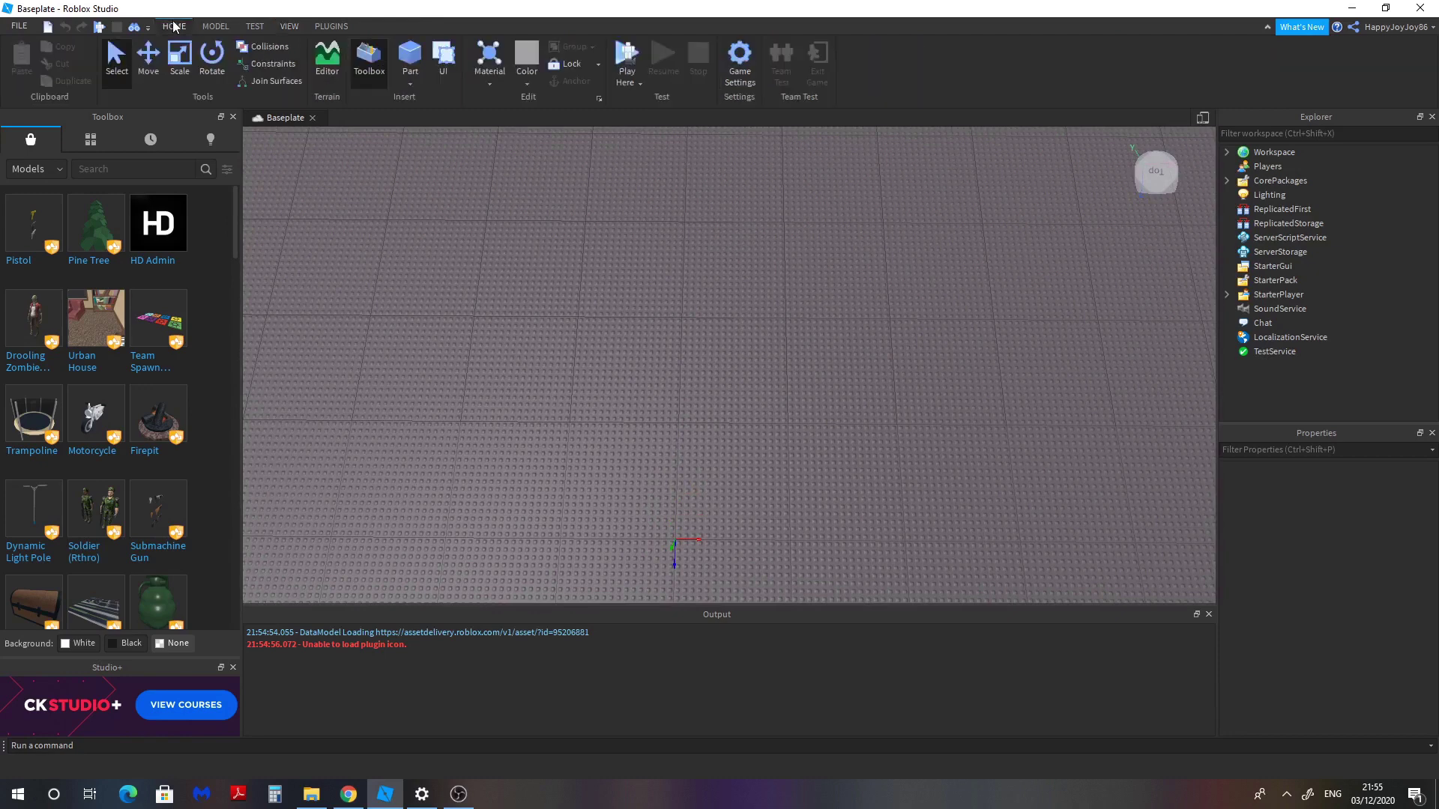
pyautogui.click(409, 60)
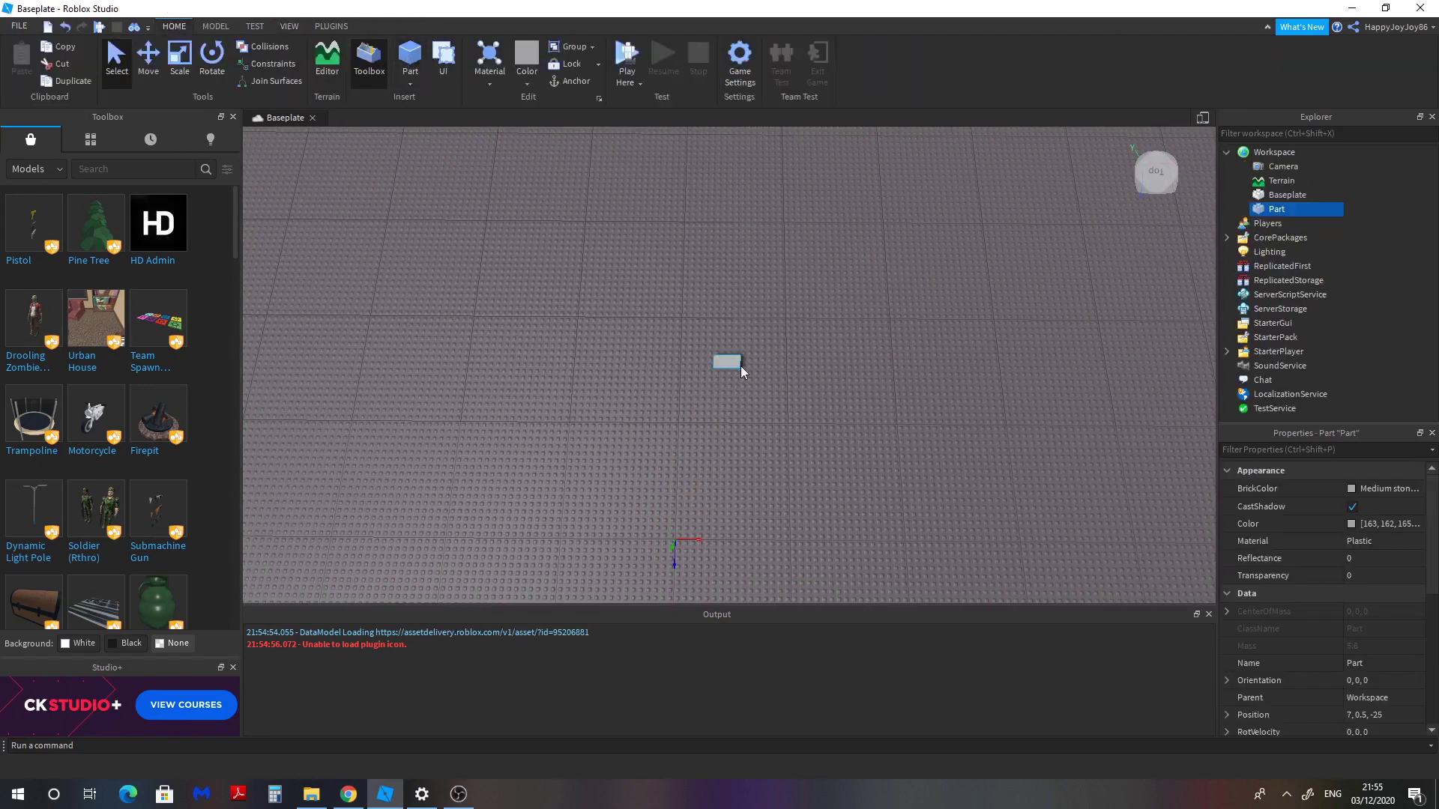
pyautogui.moveTo(725, 362); pyautogui.dragTo(692, 323)
# Step: Scale the part into a flat 48, 1, 64 slab
pyautogui.hotkey('ctrl', '4')
pyautogui.hotkey('ctrl', '3')
pyautogui.moveTo(734, 327); pyautogui.dragTo(812, 324)
pyautogui.moveTo(734, 356); pyautogui.dragTo(731, 451)
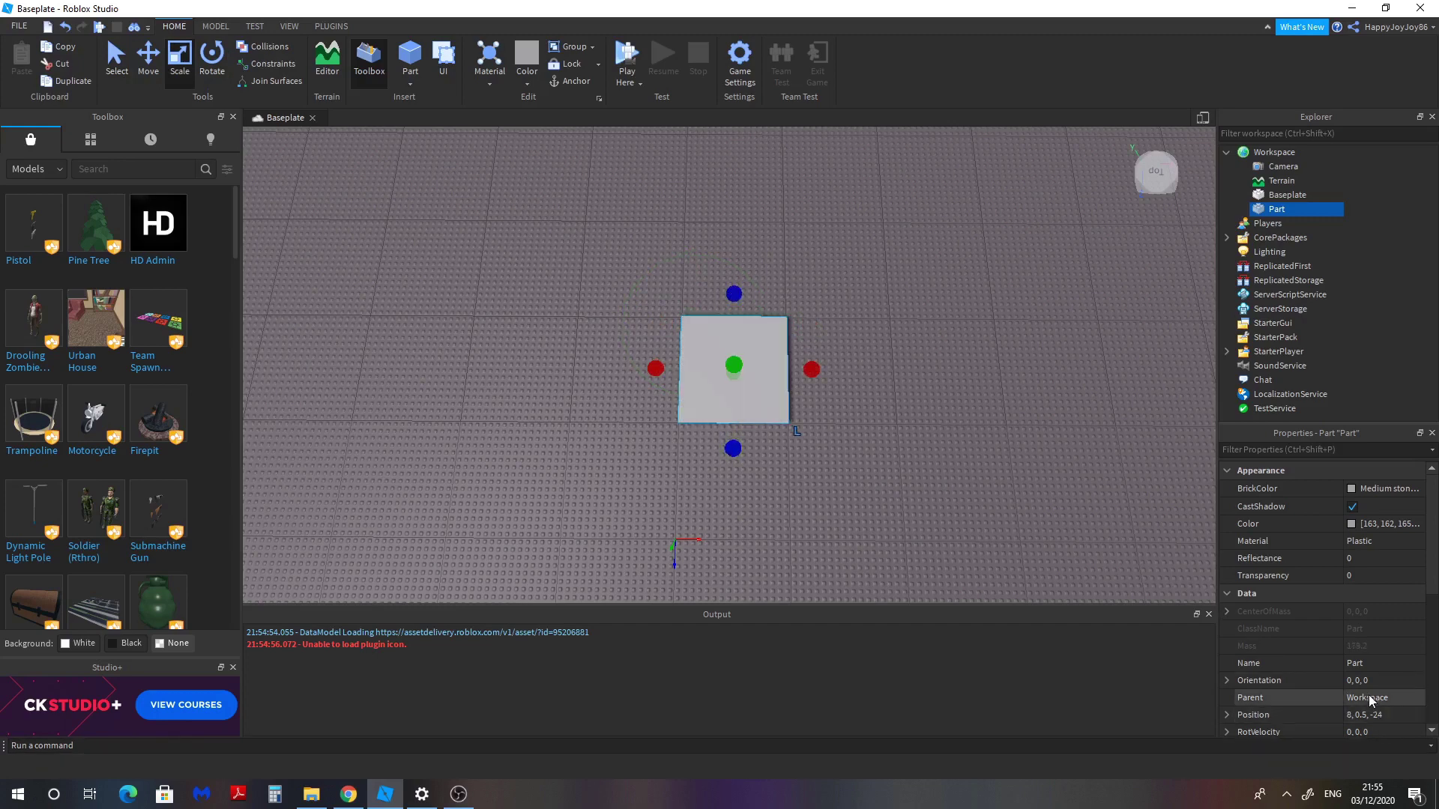
pyautogui.scroll(-5, 1382, 676)
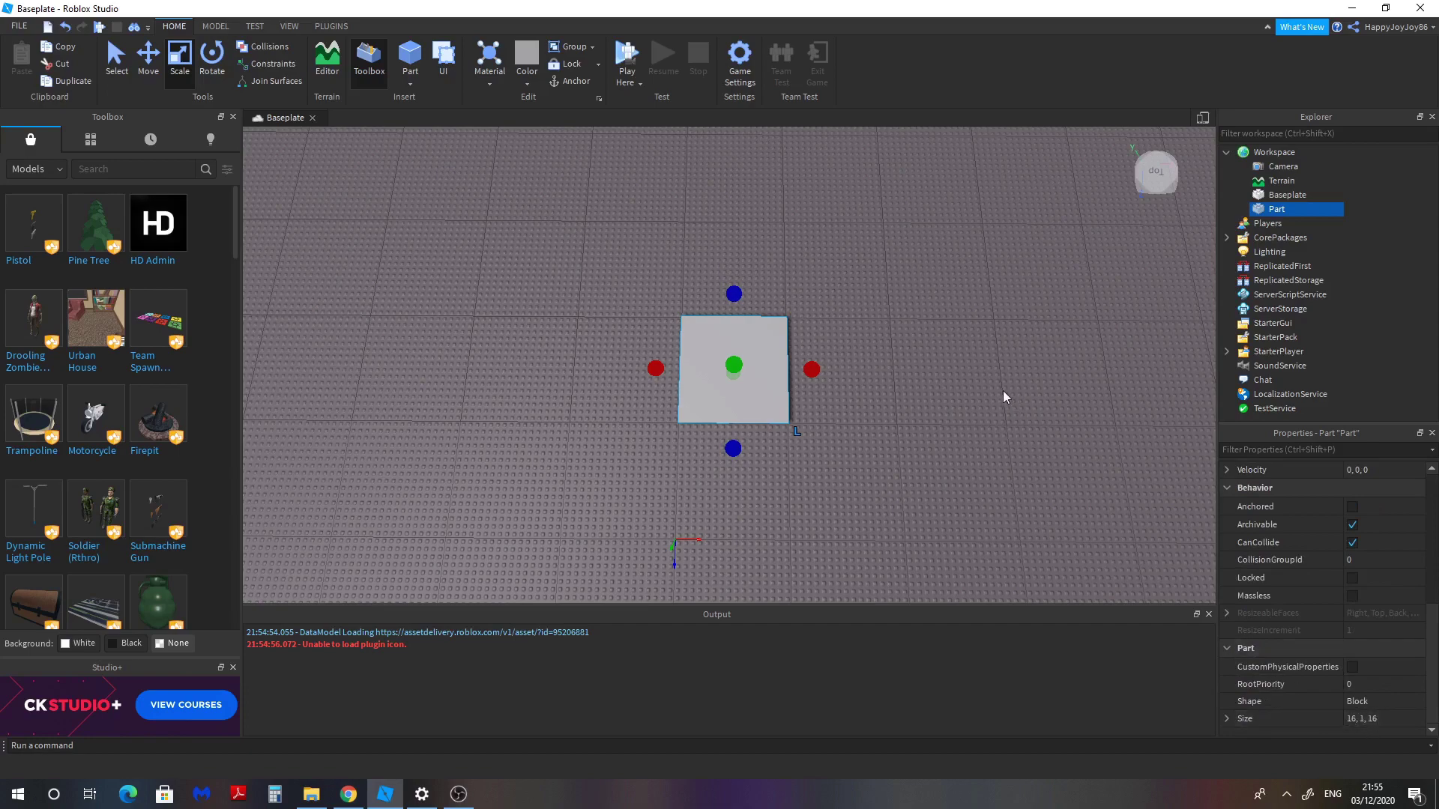
pyautogui.moveTo(1002, 389); pyautogui.dragTo(1002, 389, button='right')
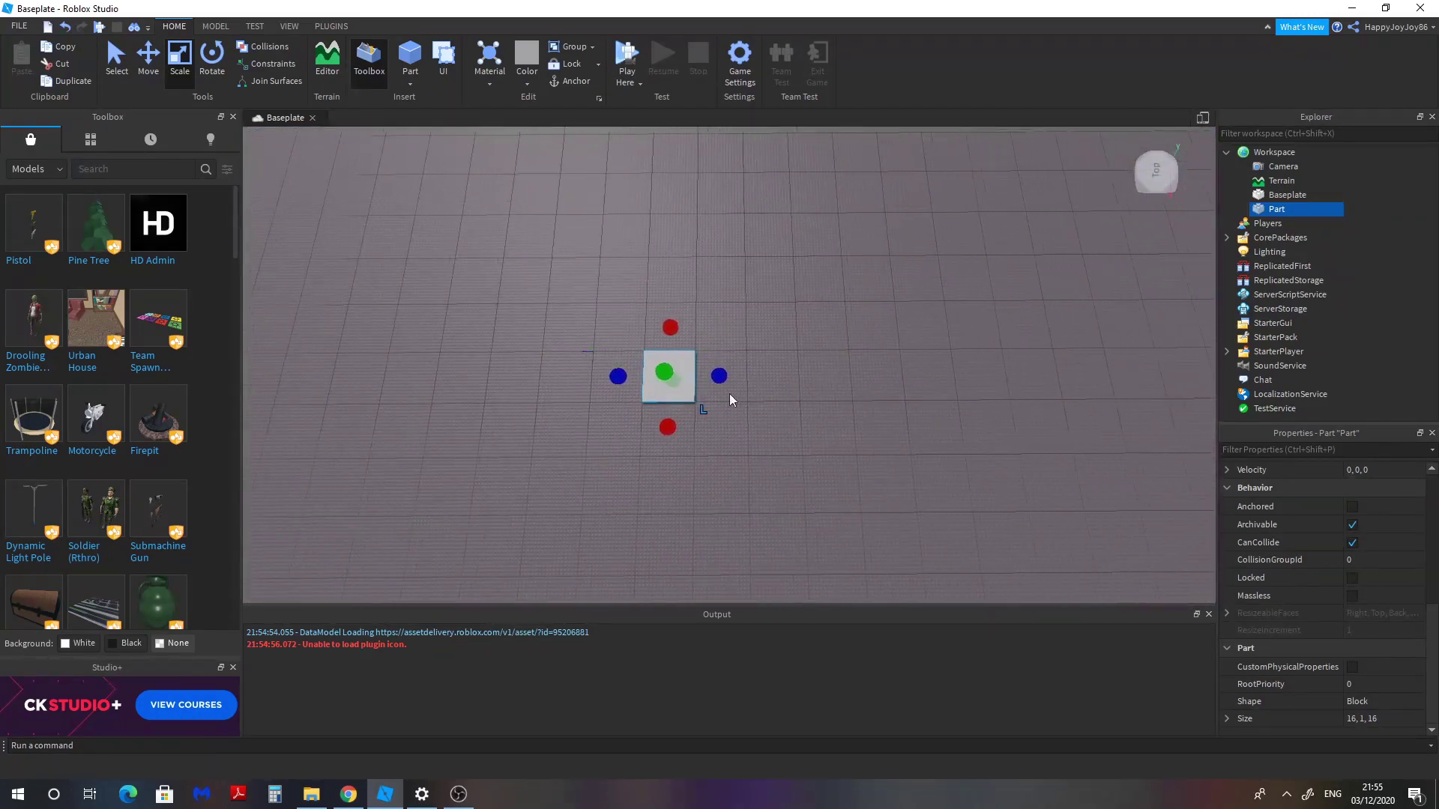
pyautogui.moveTo(730, 399)
pyautogui.mouseDown(button='right')
pyautogui.moveTo(621, 408)
pyautogui.moveTo(711, 382)
pyautogui.mouseUp(button='right')
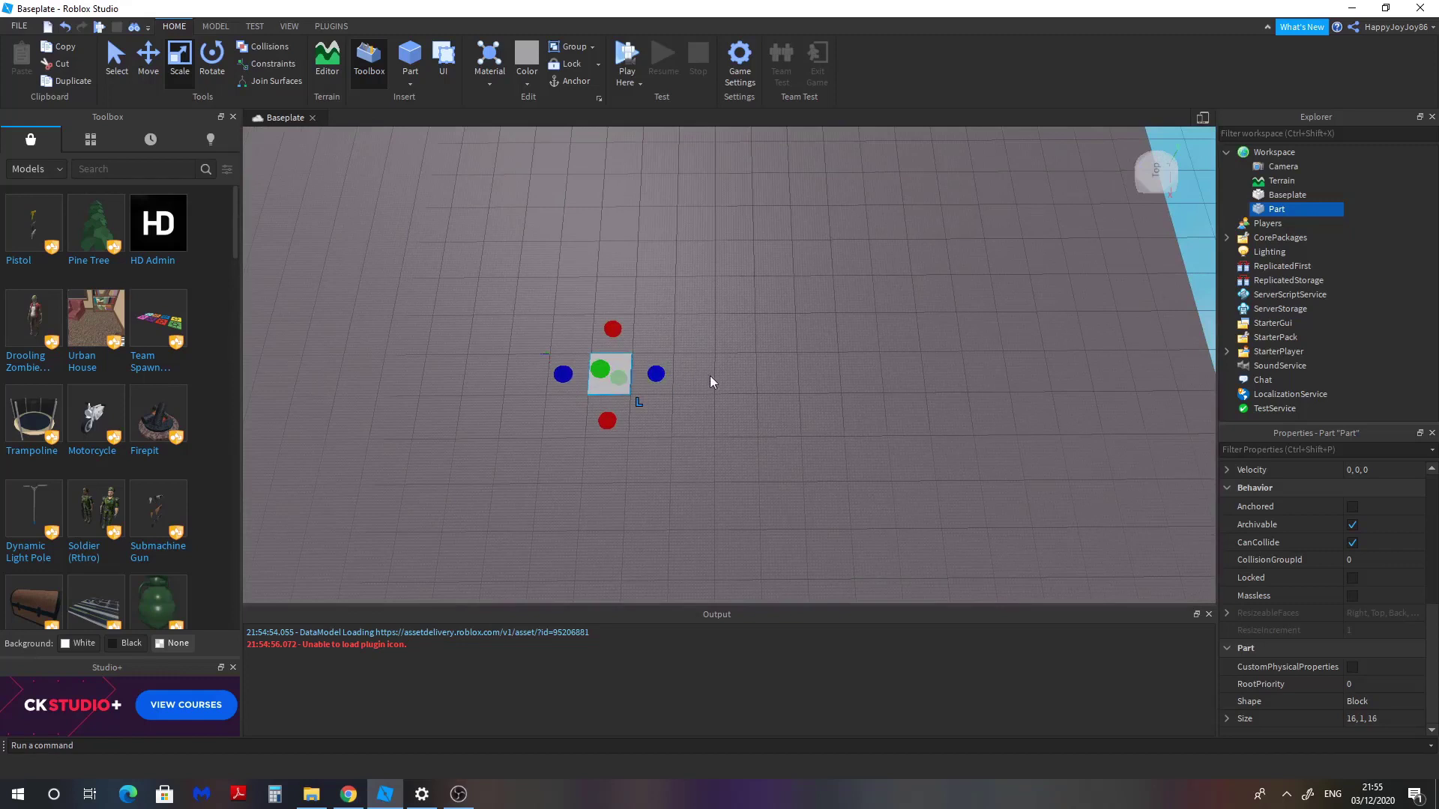
pyautogui.moveTo(658, 373); pyautogui.dragTo(783, 384)
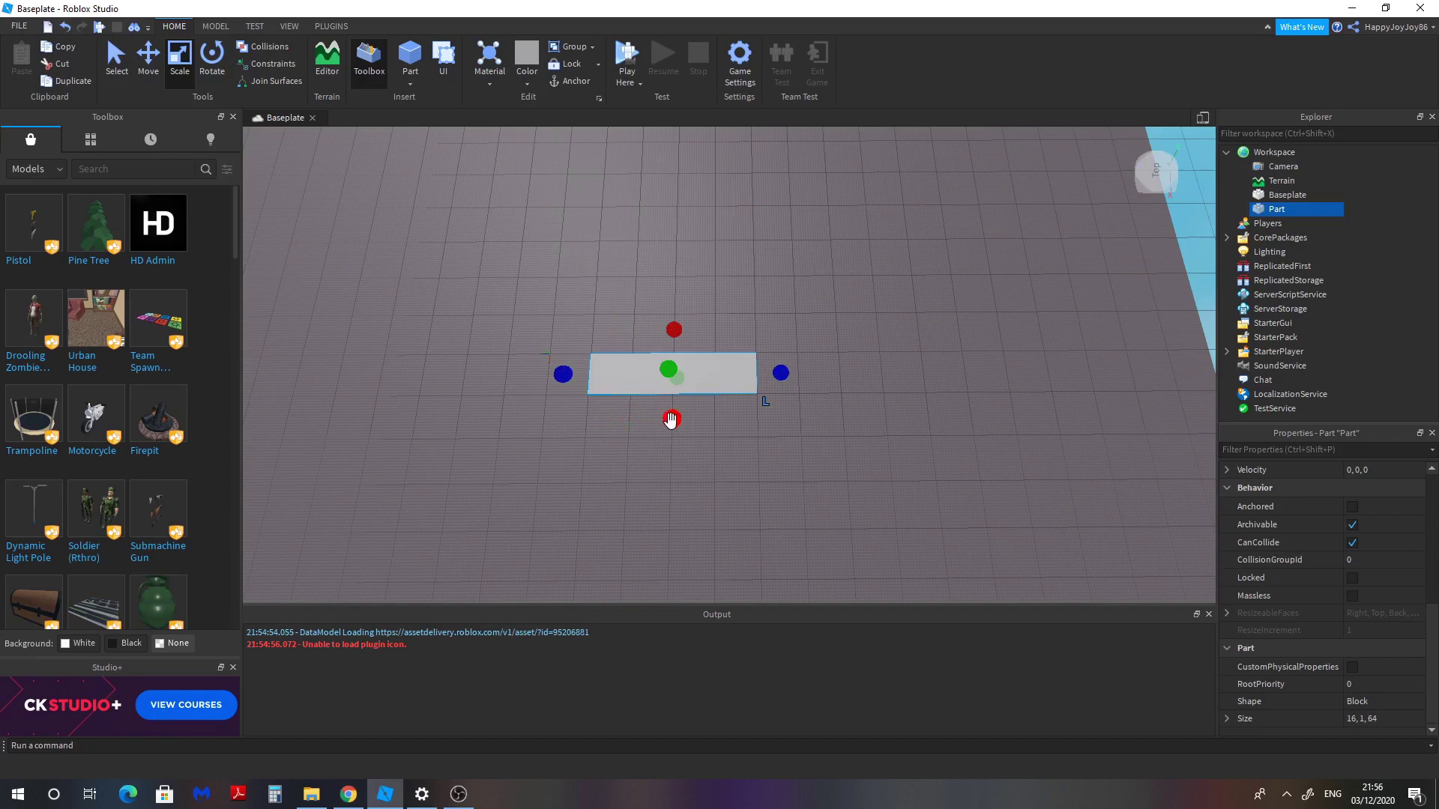
pyautogui.moveTo(669, 421); pyautogui.dragTo(669, 512)
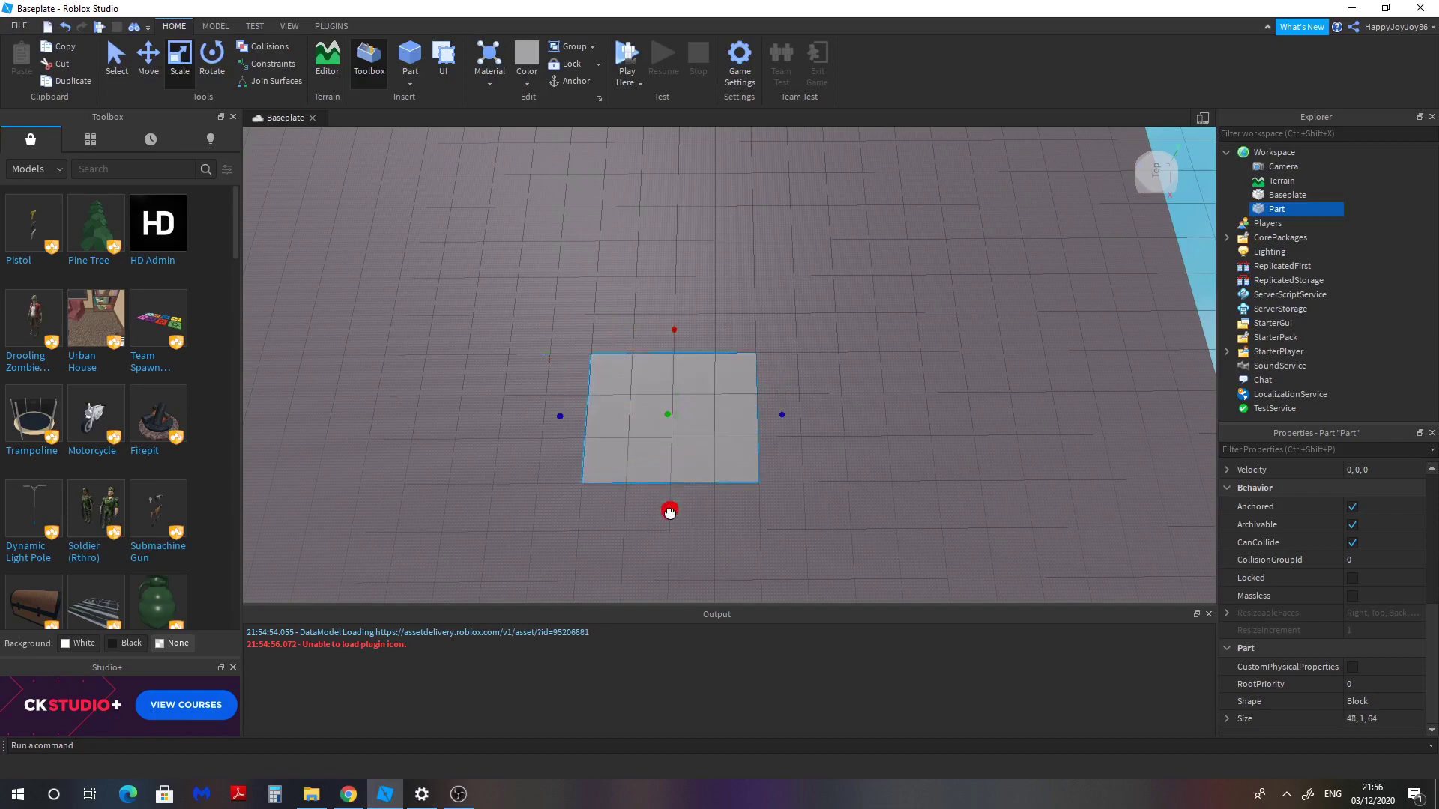
pyautogui.moveTo(751, 476); pyautogui.dragTo(751, 476, button='right')
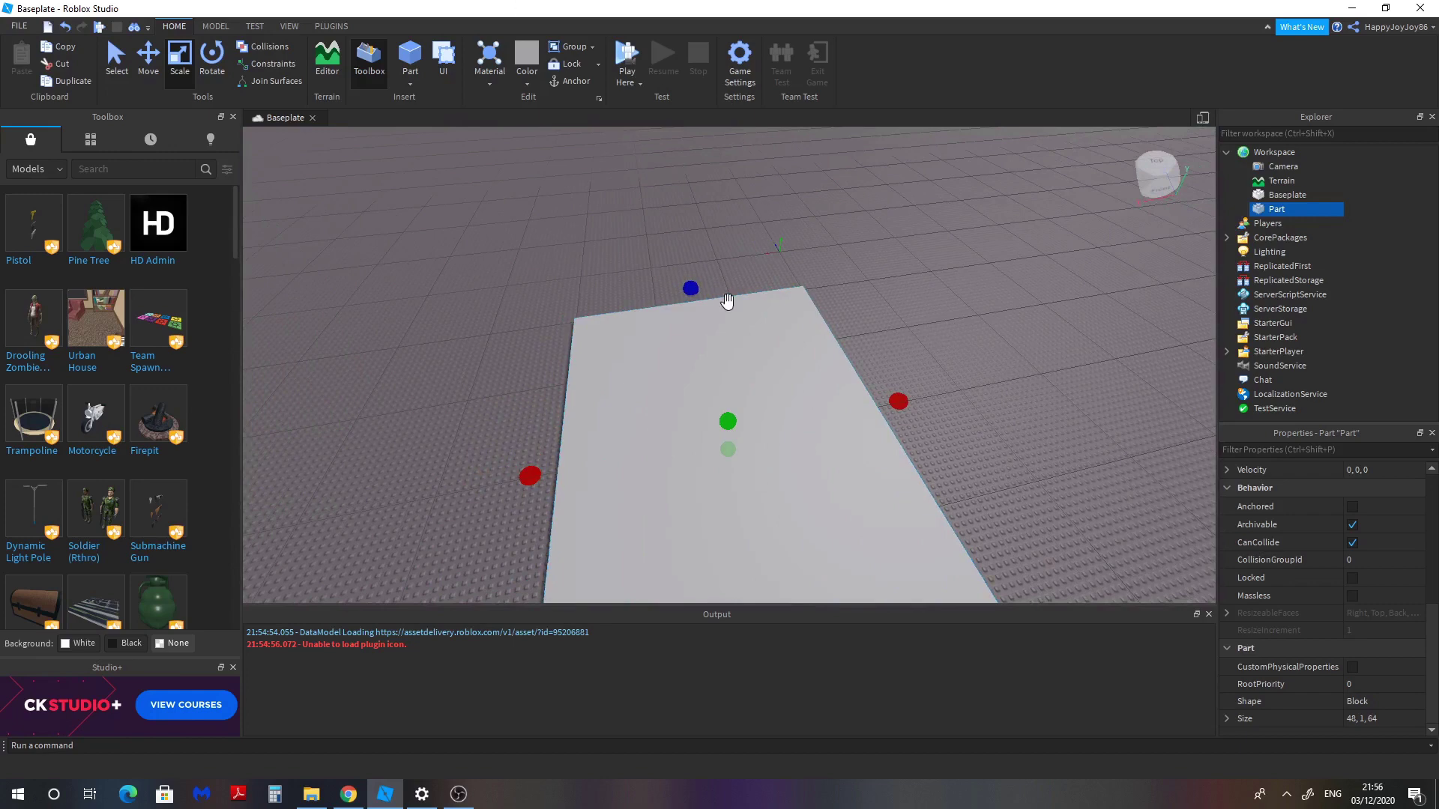
# Step: Open the Part shape dropdown to choose a Block
pyautogui.click(217, 26)
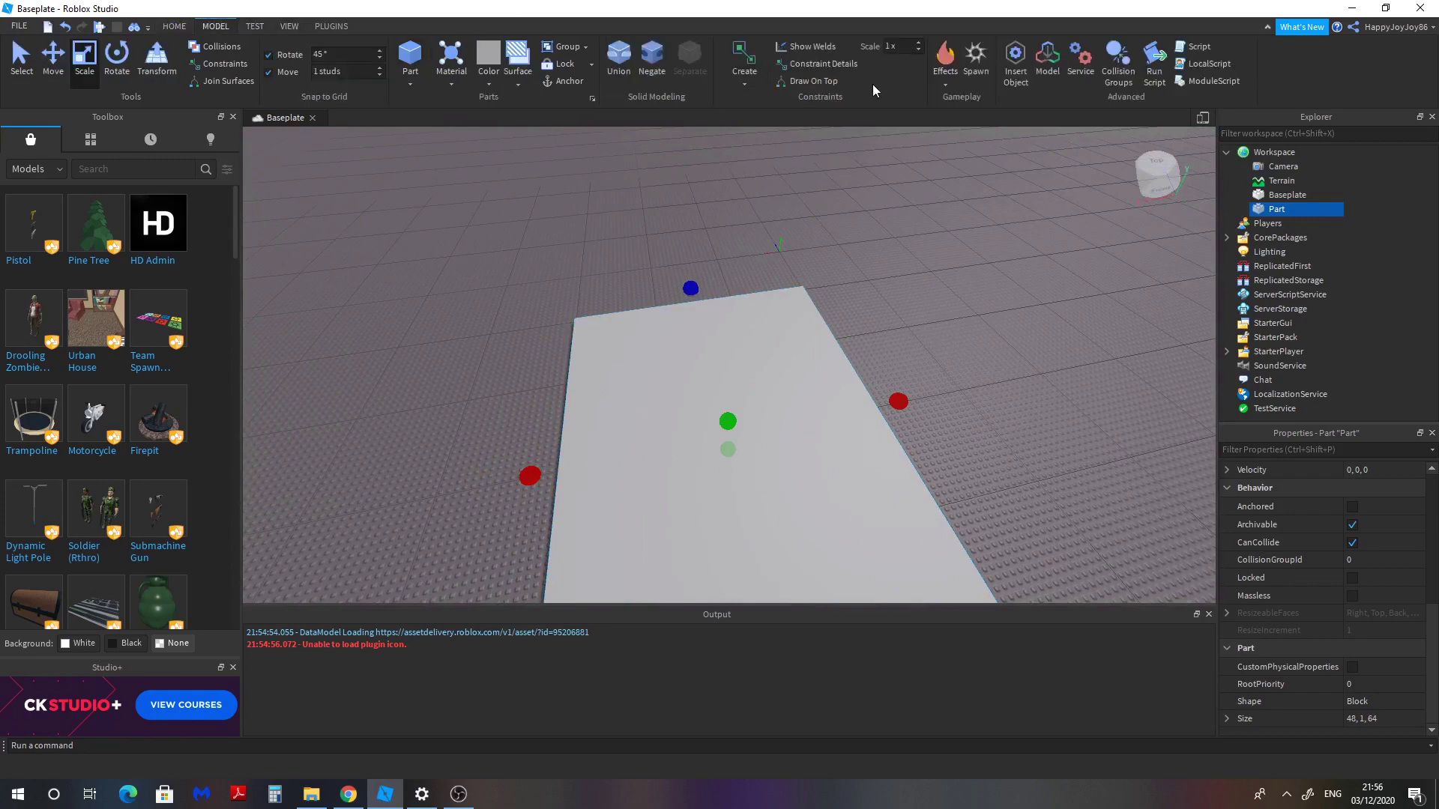
pyautogui.click(289, 26)
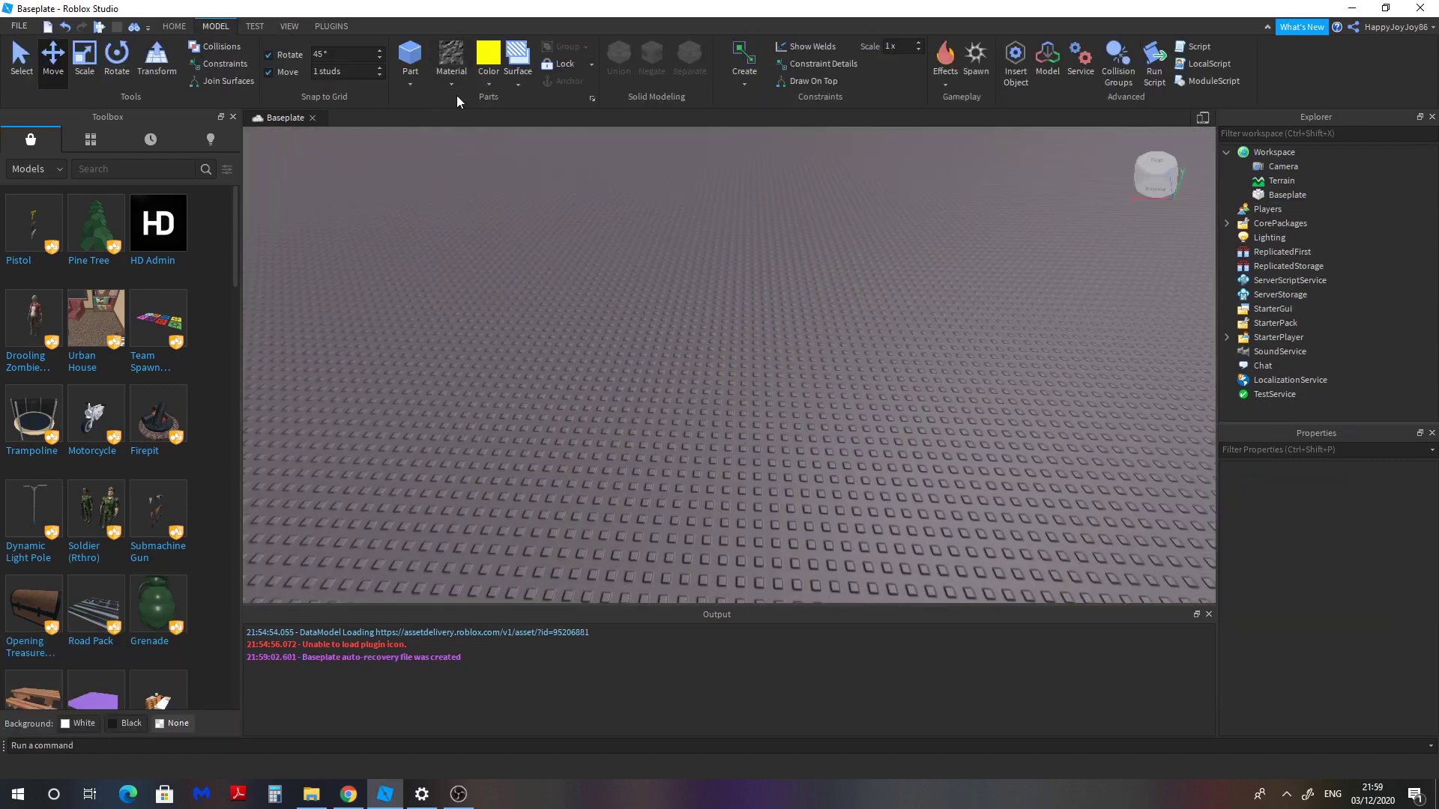
pyautogui.click(409, 82)
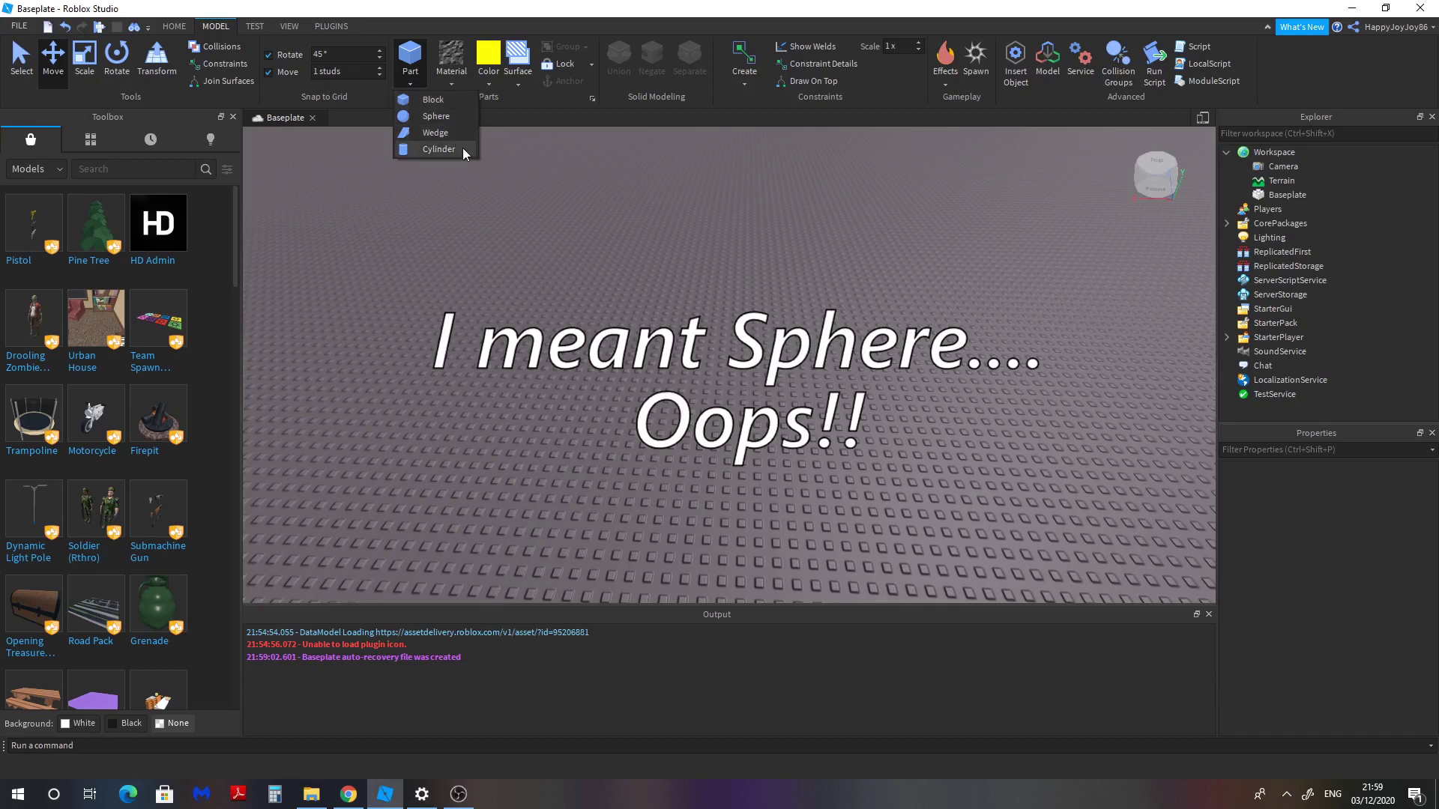
pyautogui.click(431, 103)
pyautogui.scroll(3, 806, 309)
pyautogui.hotkey('ctrl', '3')
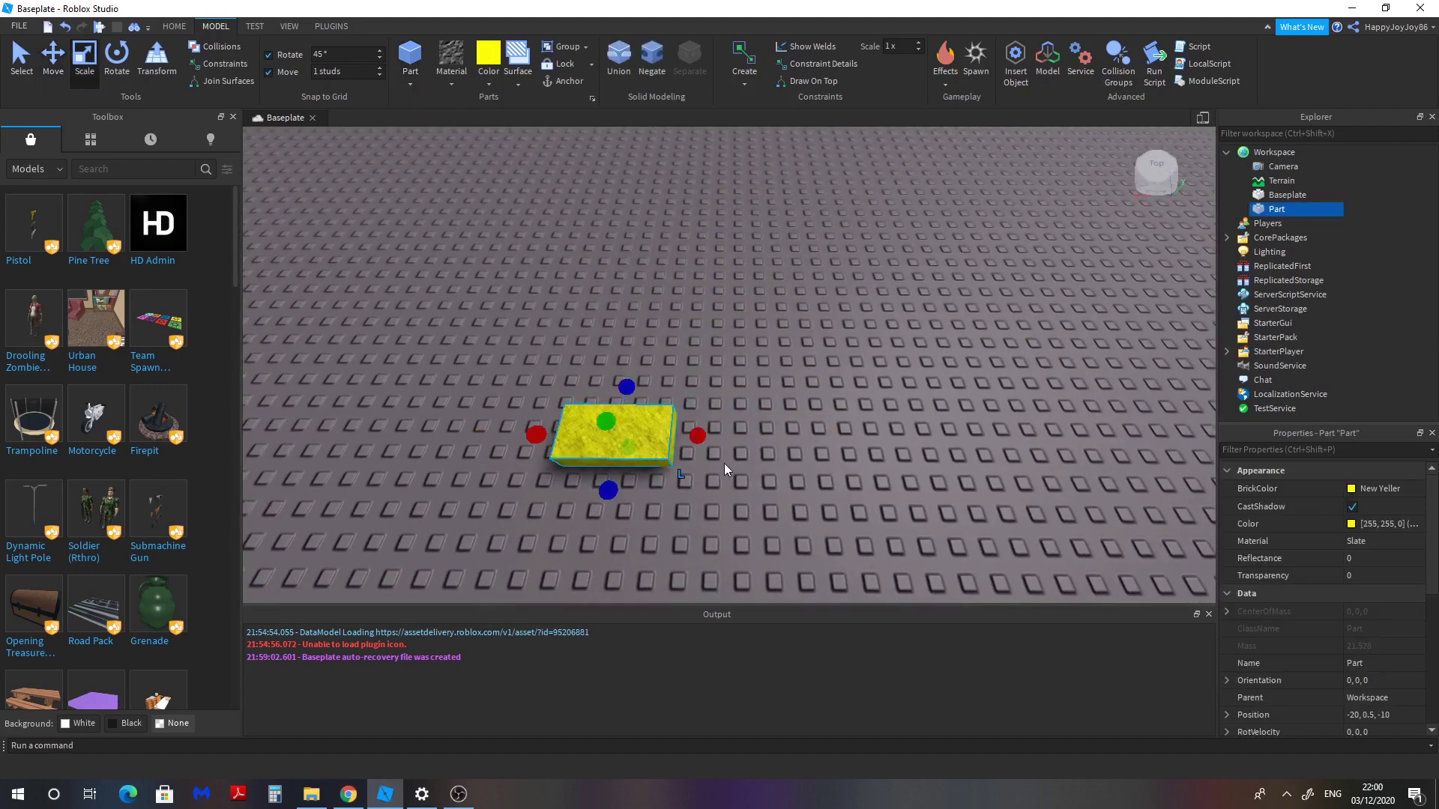
pyautogui.moveTo(685, 427); pyautogui.dragTo(916, 433)
pyautogui.moveTo(943, 370); pyautogui.dragTo(941, 362, button='right')
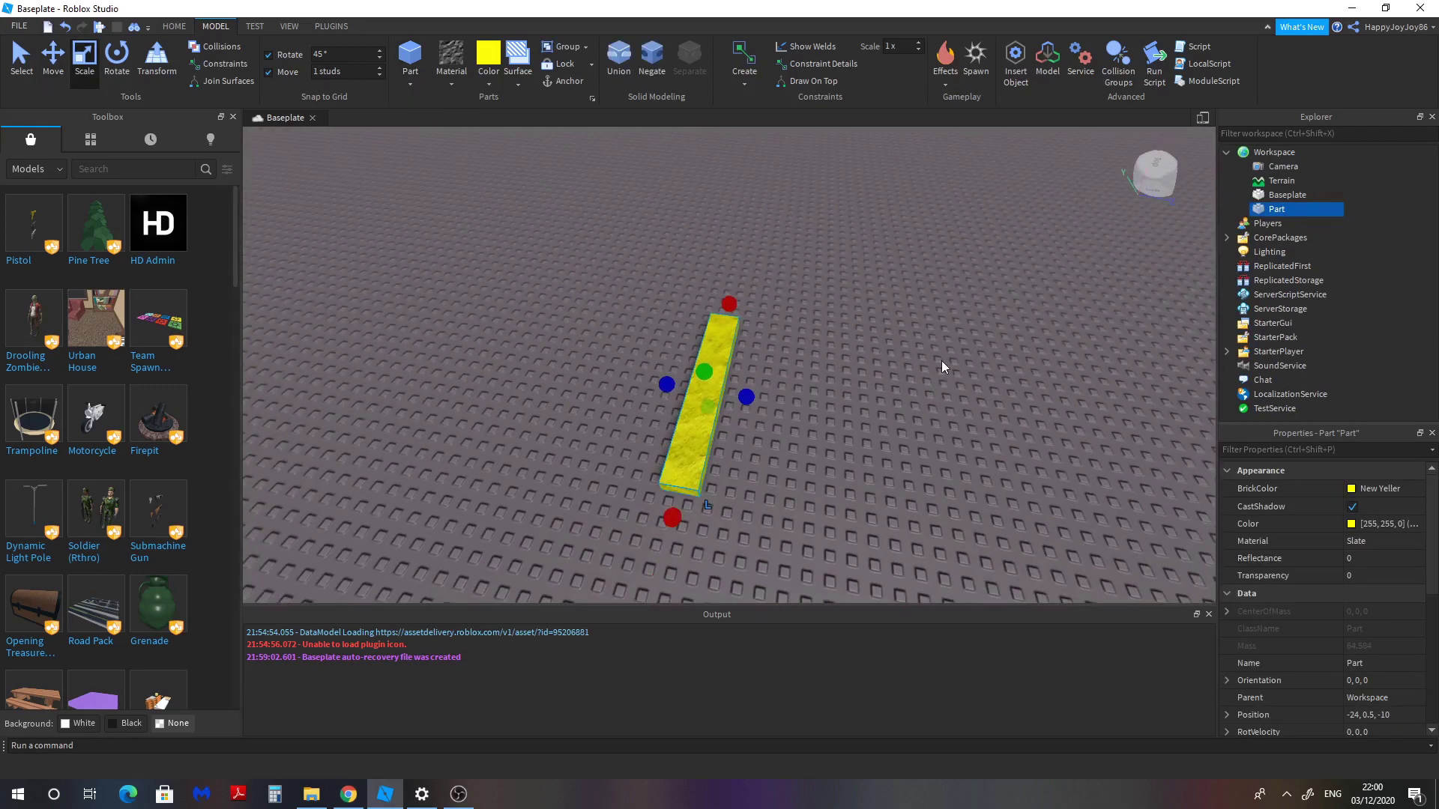
pyautogui.hotkey('ctrl', 'd')
pyautogui.hotkey('ctrl', '2')
pyautogui.moveTo(805, 449); pyautogui.dragTo(825, 398)
pyautogui.moveTo(825, 398); pyautogui.dragTo(860, 324, button='right')
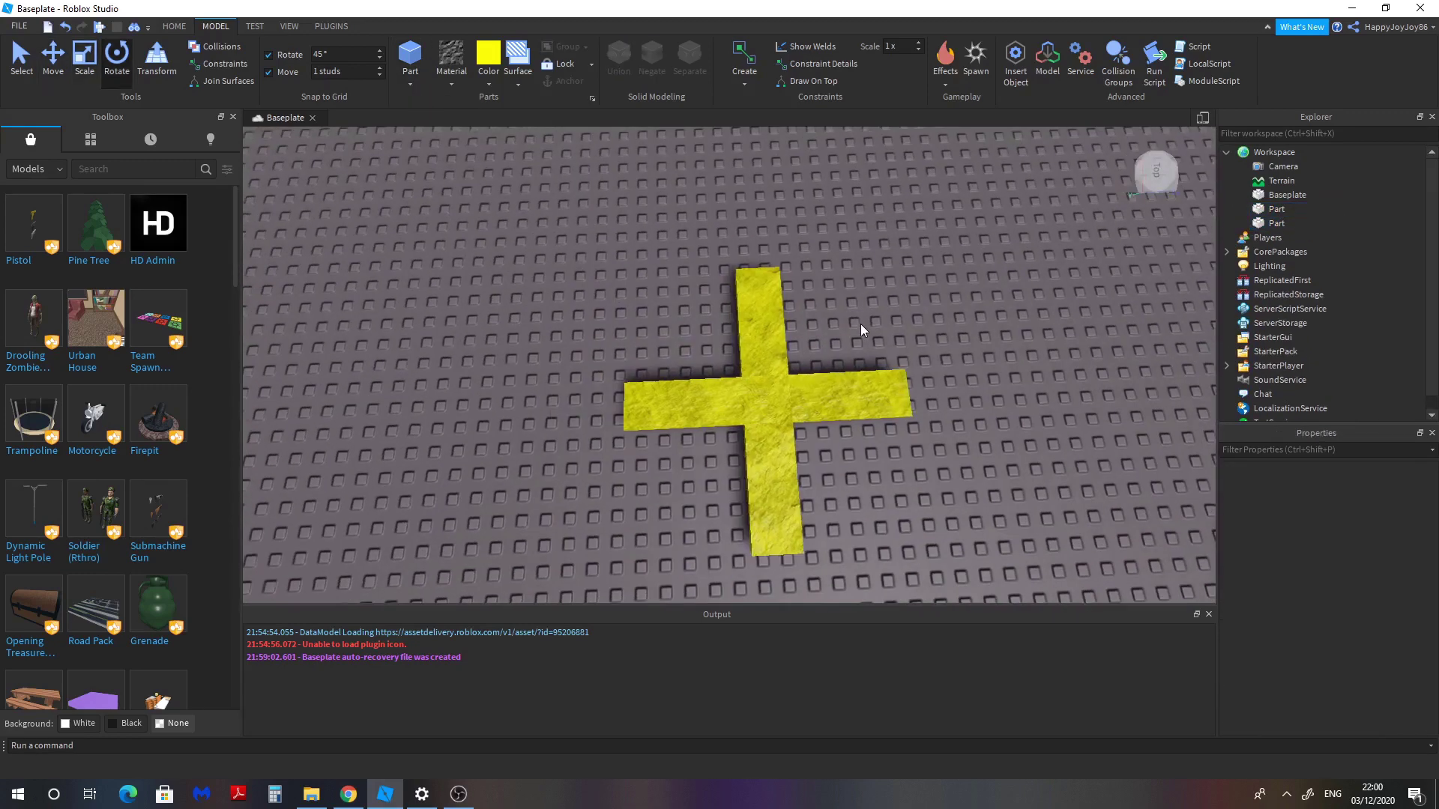
pyautogui.click(410, 84)
pyautogui.click(453, 134)
pyautogui.scroll(3, 585, 463)
pyautogui.moveTo(585, 462); pyautogui.dragTo(691, 417)
pyautogui.click(819, 303)
pyautogui.scroll(-3, 820, 303)
pyautogui.click(753, 318)
pyautogui.hotkey('ctrl', '2')
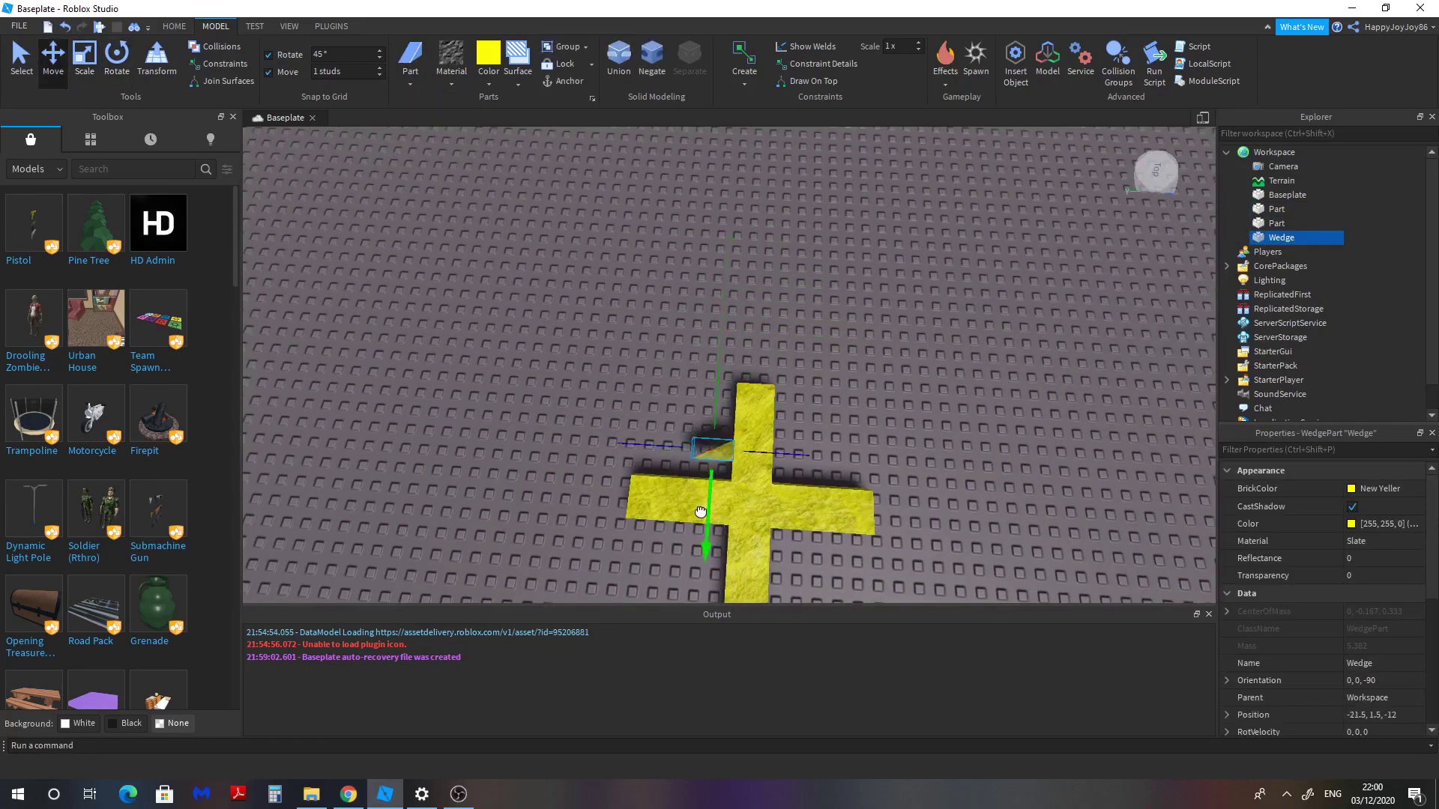
pyautogui.hotkey('ctrl', '3')
pyautogui.moveTo(601, 460); pyautogui.dragTo(691, 360)
pyautogui.moveTo(691, 360); pyautogui.dragTo(800, 379, button='right')
pyautogui.hotkey('ctrl', '2')
pyautogui.click(716, 352)
pyautogui.hotkey('ctrl', 'd')
pyautogui.hotkey('ctrl', '4')
pyautogui.click(678, 329)
pyautogui.moveTo(679, 300); pyautogui.dragTo(720, 345)
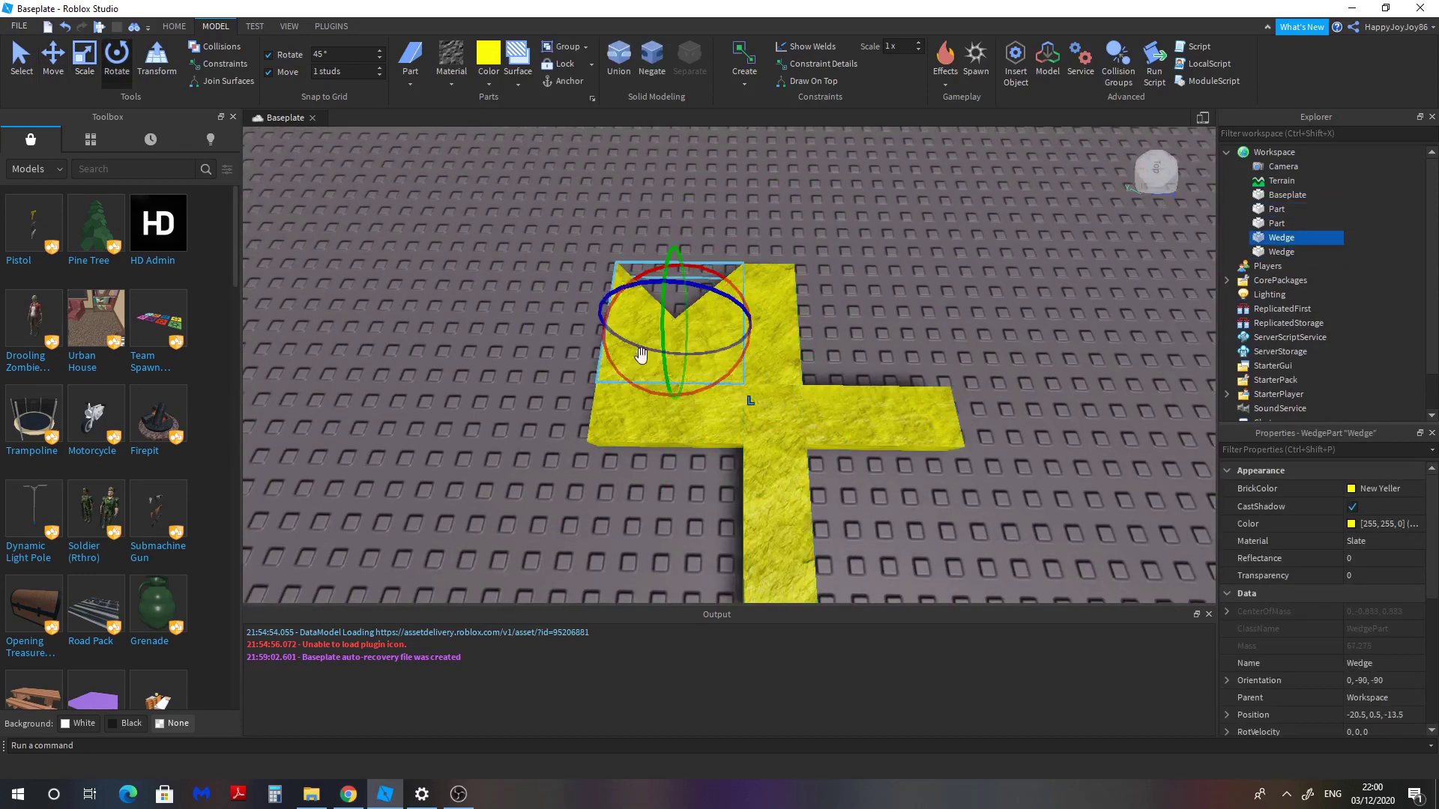
pyautogui.hotkey('ctrl', '2')
pyautogui.scroll(-2, 750, 375)
pyautogui.moveTo(696, 449); pyautogui.dragTo(816, 450)
pyautogui.moveTo(810, 361); pyautogui.dragTo(811, 272)
pyautogui.click(705, 352)
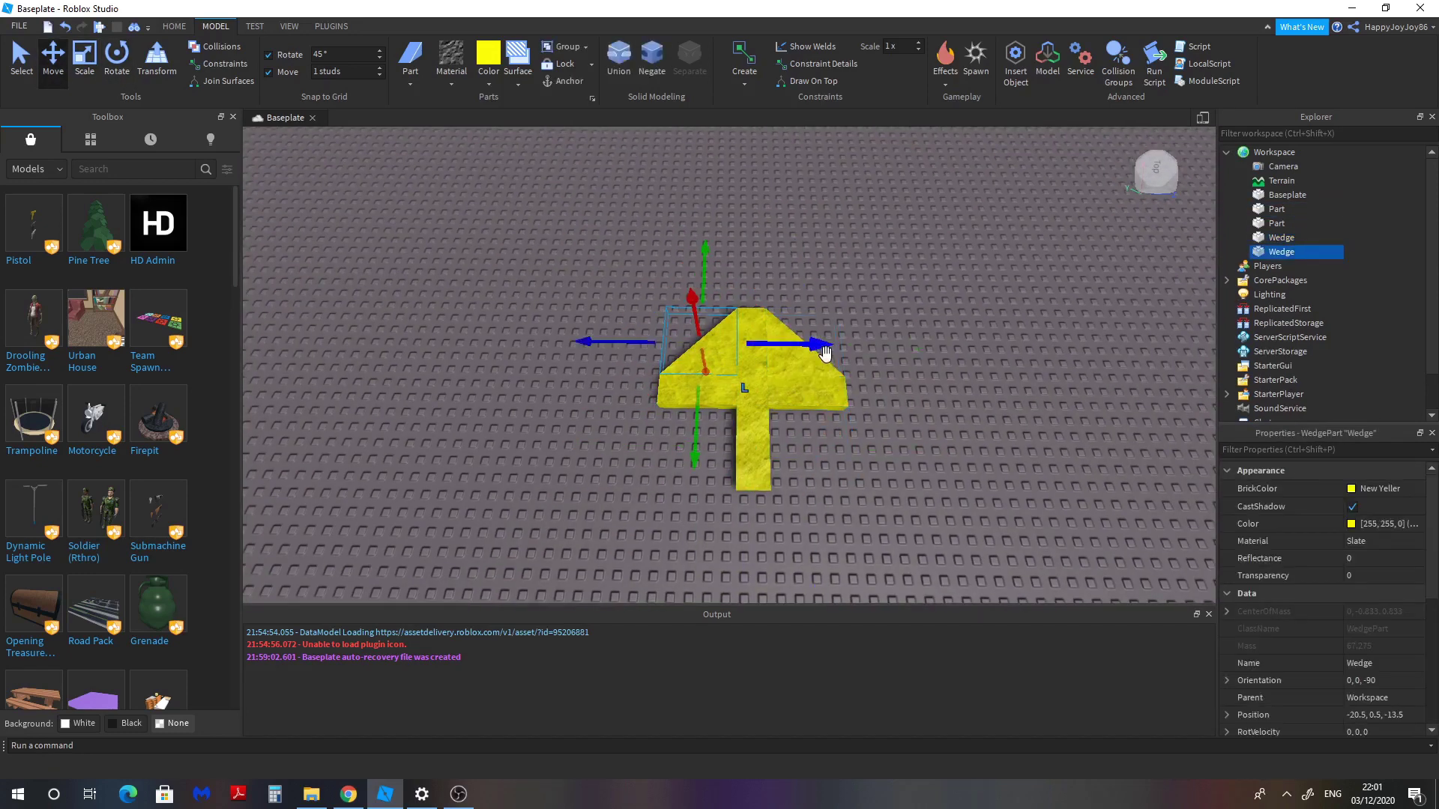
pyautogui.keyDown('ctrl'); pyautogui.click(801, 352); pyautogui.keyUp('ctrl')
pyautogui.hotkey('ctrl', 'd')
pyautogui.hotkey('ctrl', '4')
pyautogui.moveTo(813, 371); pyautogui.dragTo(767, 363)
pyautogui.hotkey('ctrl', '2')
pyautogui.moveTo(767, 363); pyautogui.dragTo(755, 331, button='right')
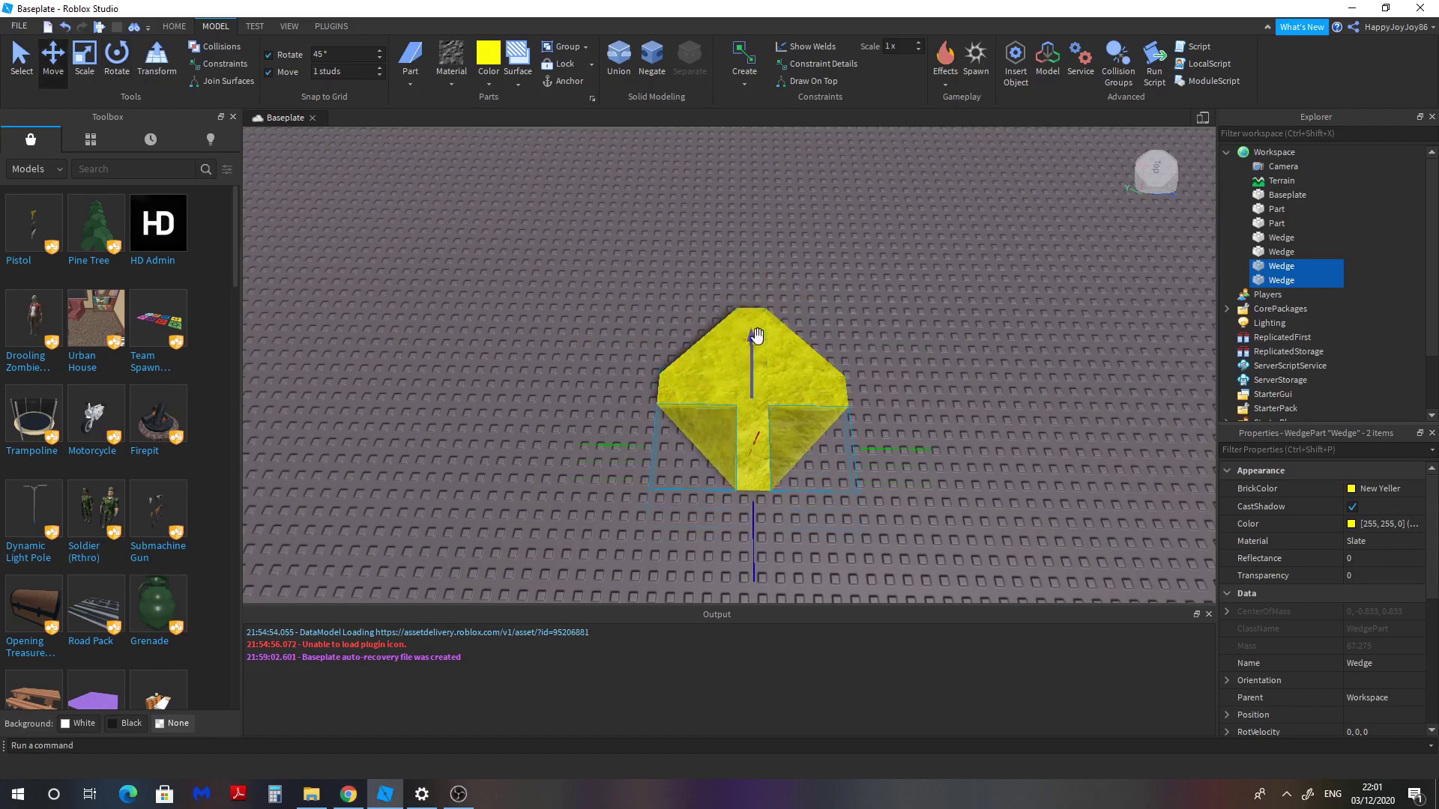
pyautogui.click(884, 313)
pyautogui.scroll(3, 882, 313)
pyautogui.scroll(4, 883, 313)
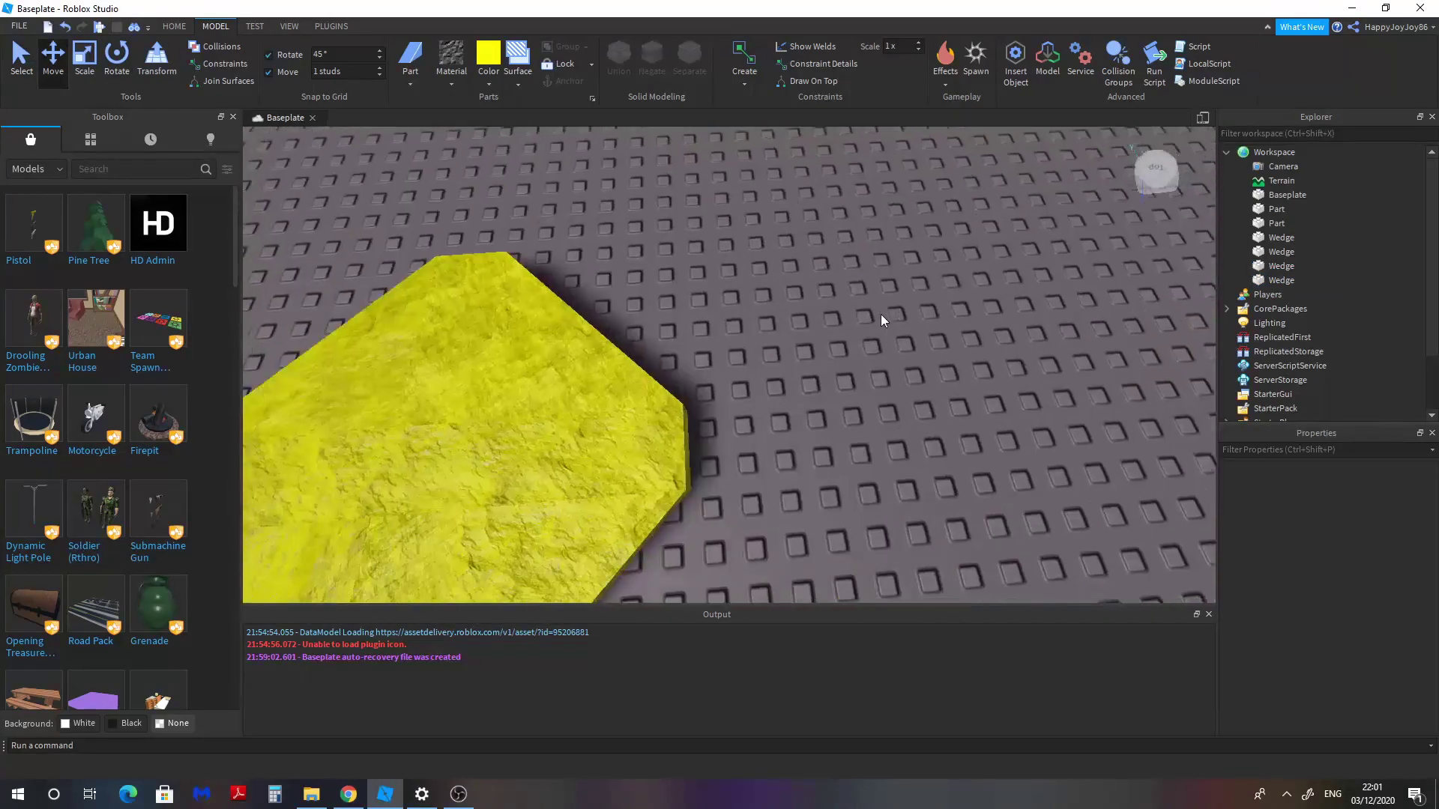
pyautogui.moveTo(880, 313); pyautogui.dragTo(853, 356, button='right')
pyautogui.scroll(-4, 853, 357)
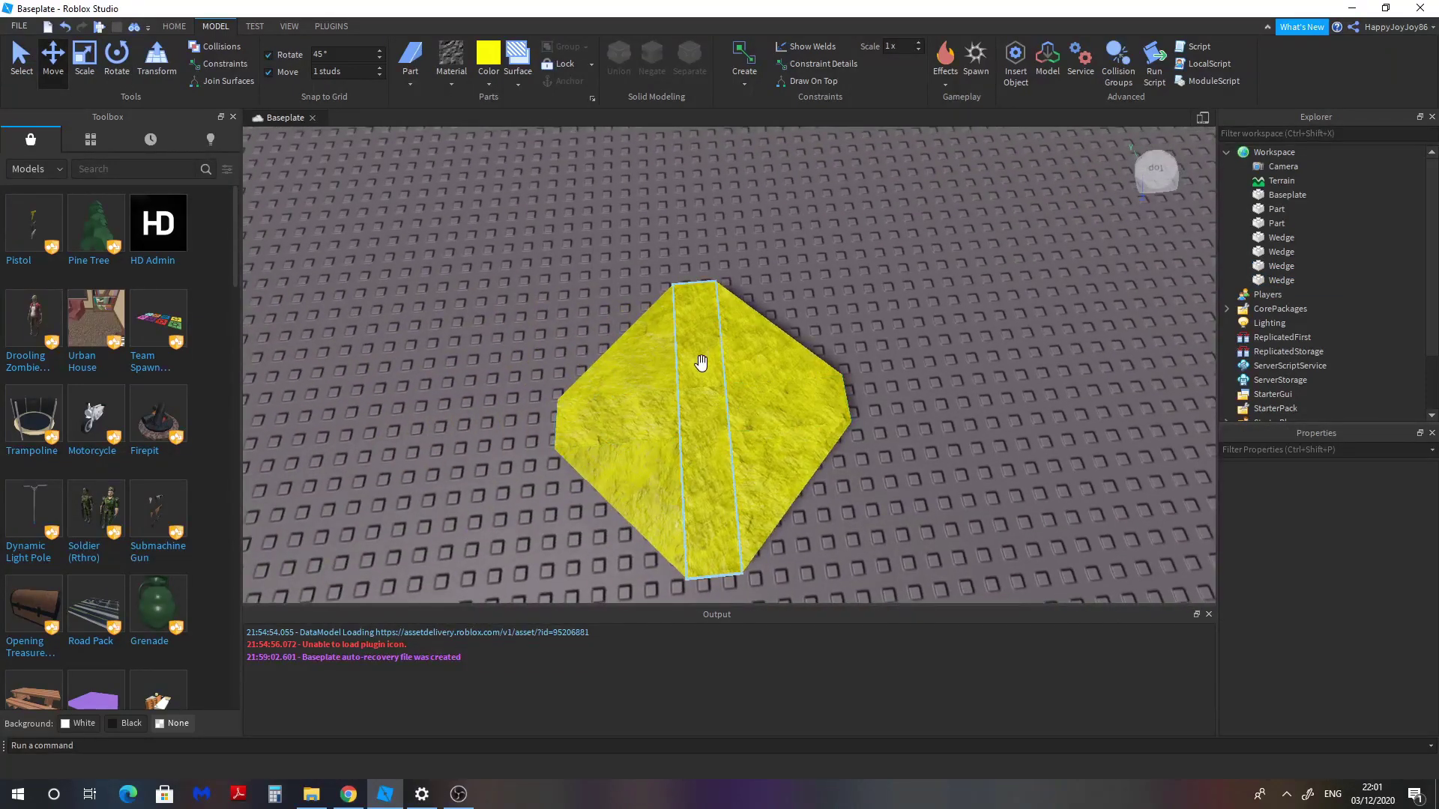
pyautogui.moveTo(947, 376); pyautogui.dragTo(943, 373, button='right')
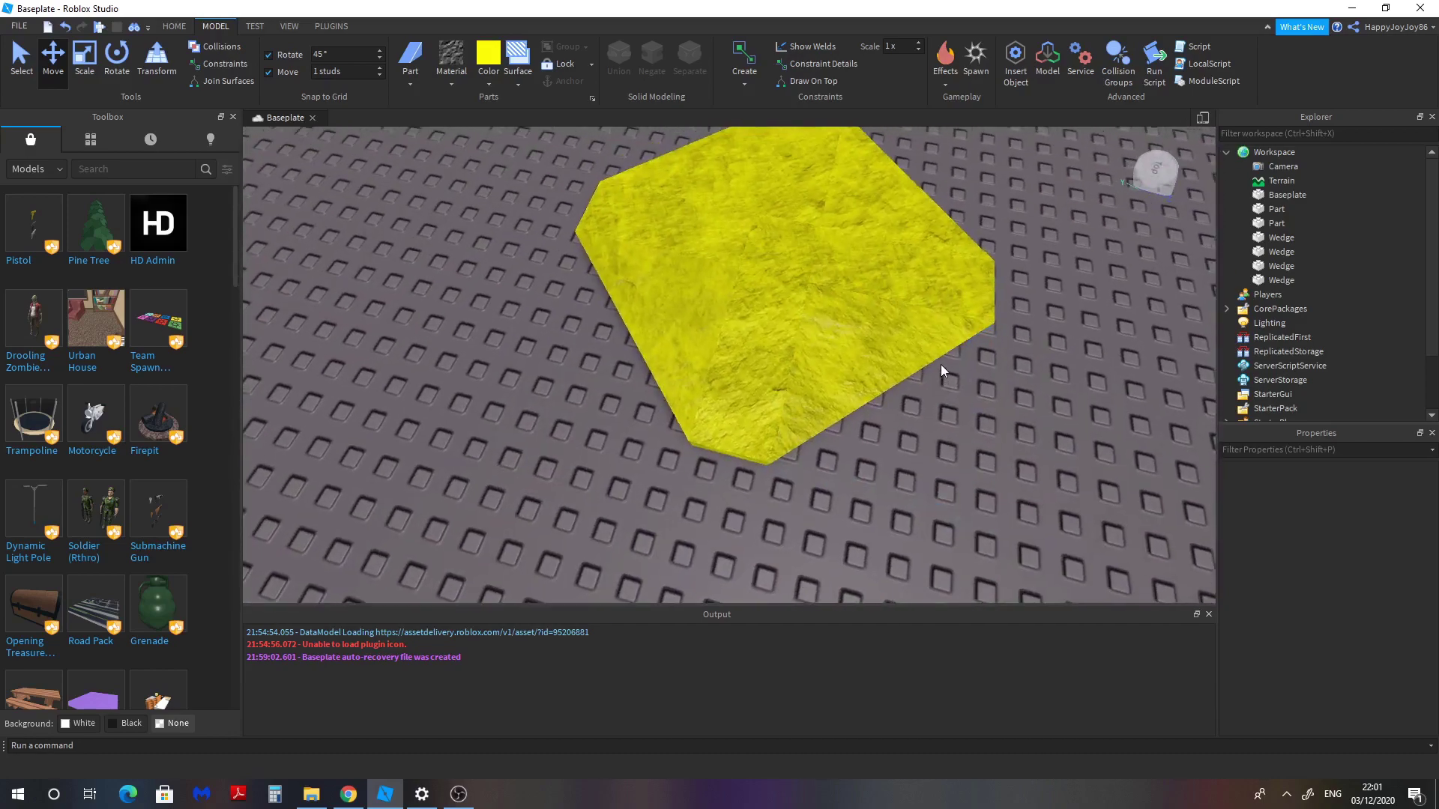
pyautogui.scroll(3, 954, 365)
pyautogui.scroll(2, 954, 366)
pyautogui.scroll(-8, 952, 365)
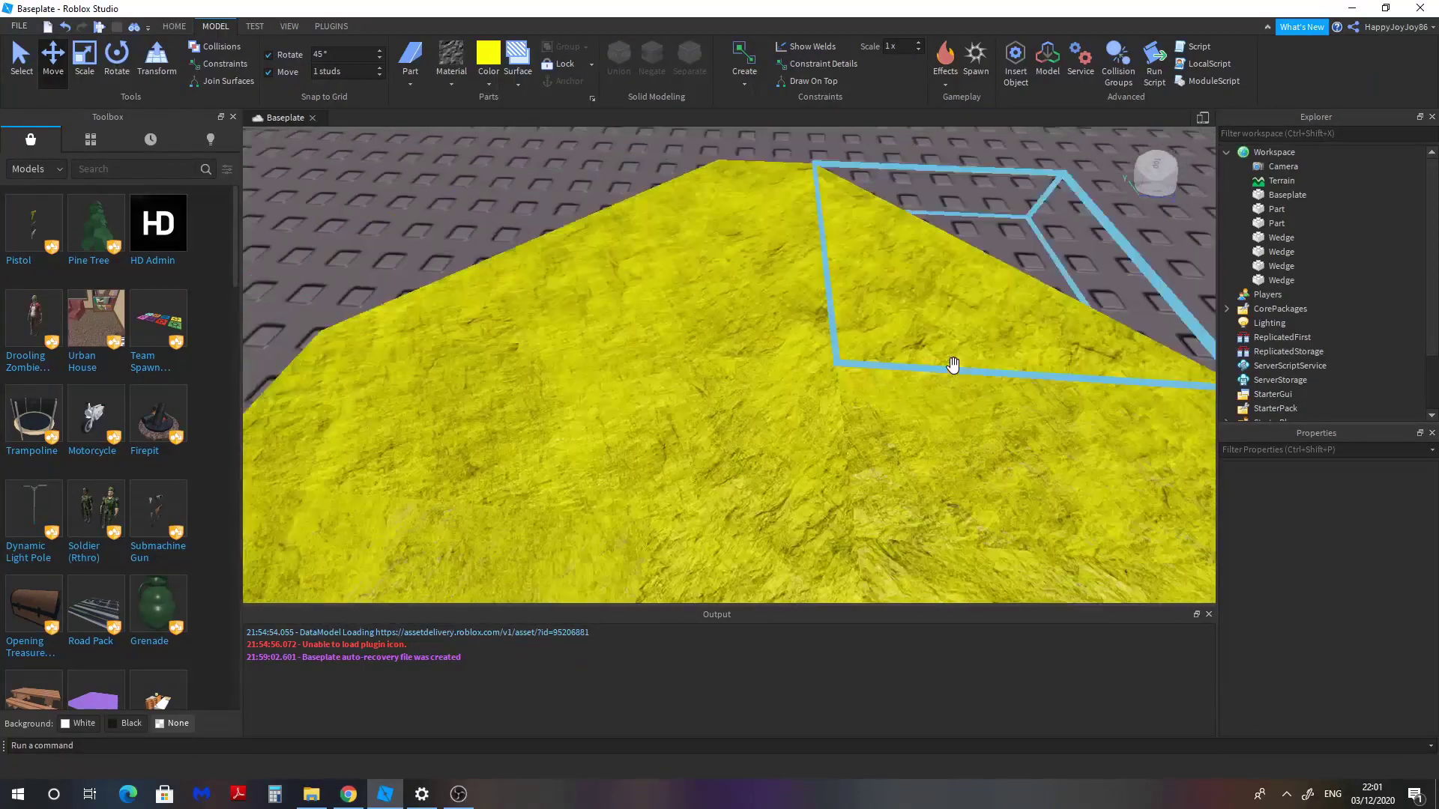
pyautogui.scroll(3, 891, 375)
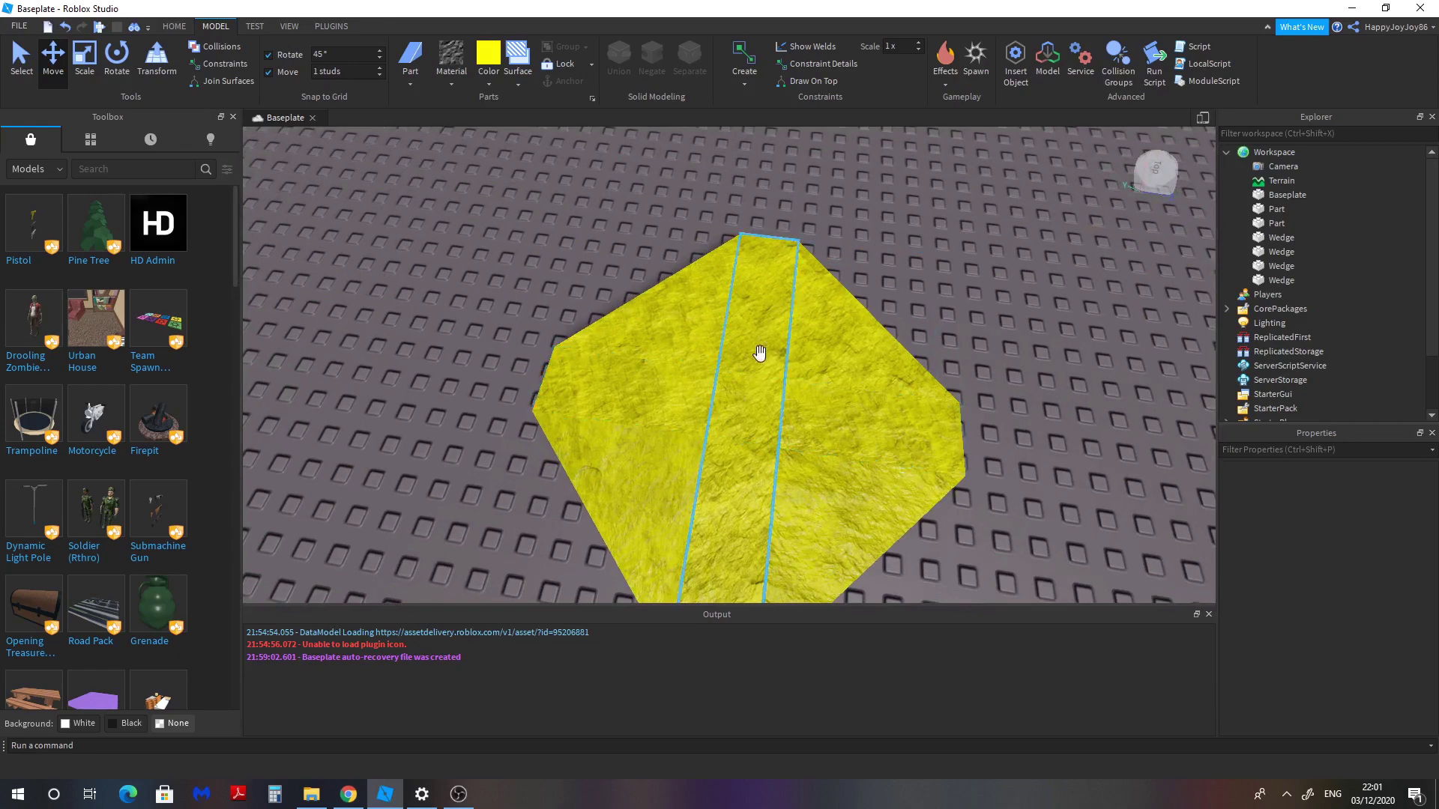
# Step: Union the two crossing yellow parts into a single cross
pyautogui.moveTo(869, 313); pyautogui.dragTo(892, 299, button='right')
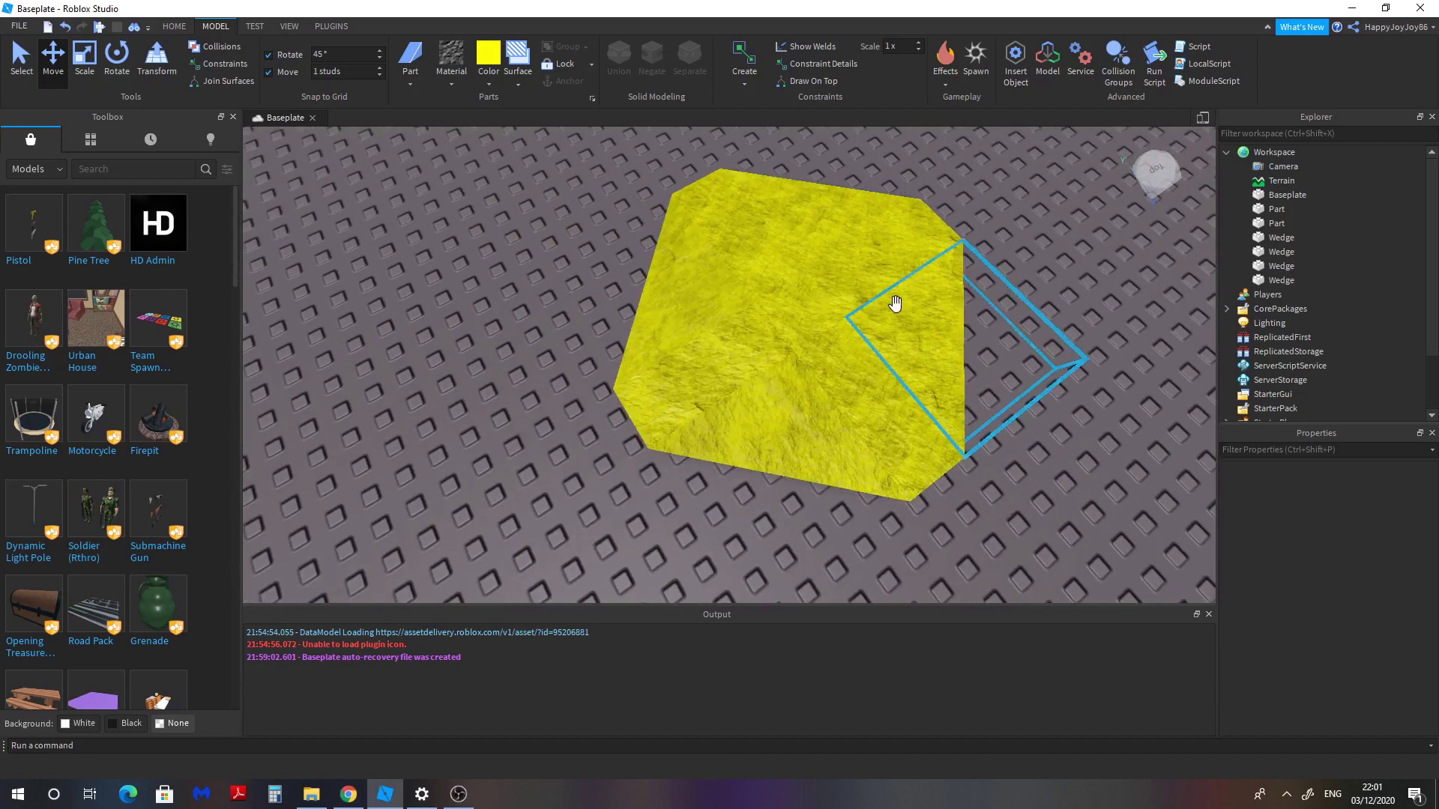
pyautogui.click(848, 273)
pyautogui.keyDown('ctrl'); pyautogui.click(734, 215); pyautogui.keyUp('ctrl')
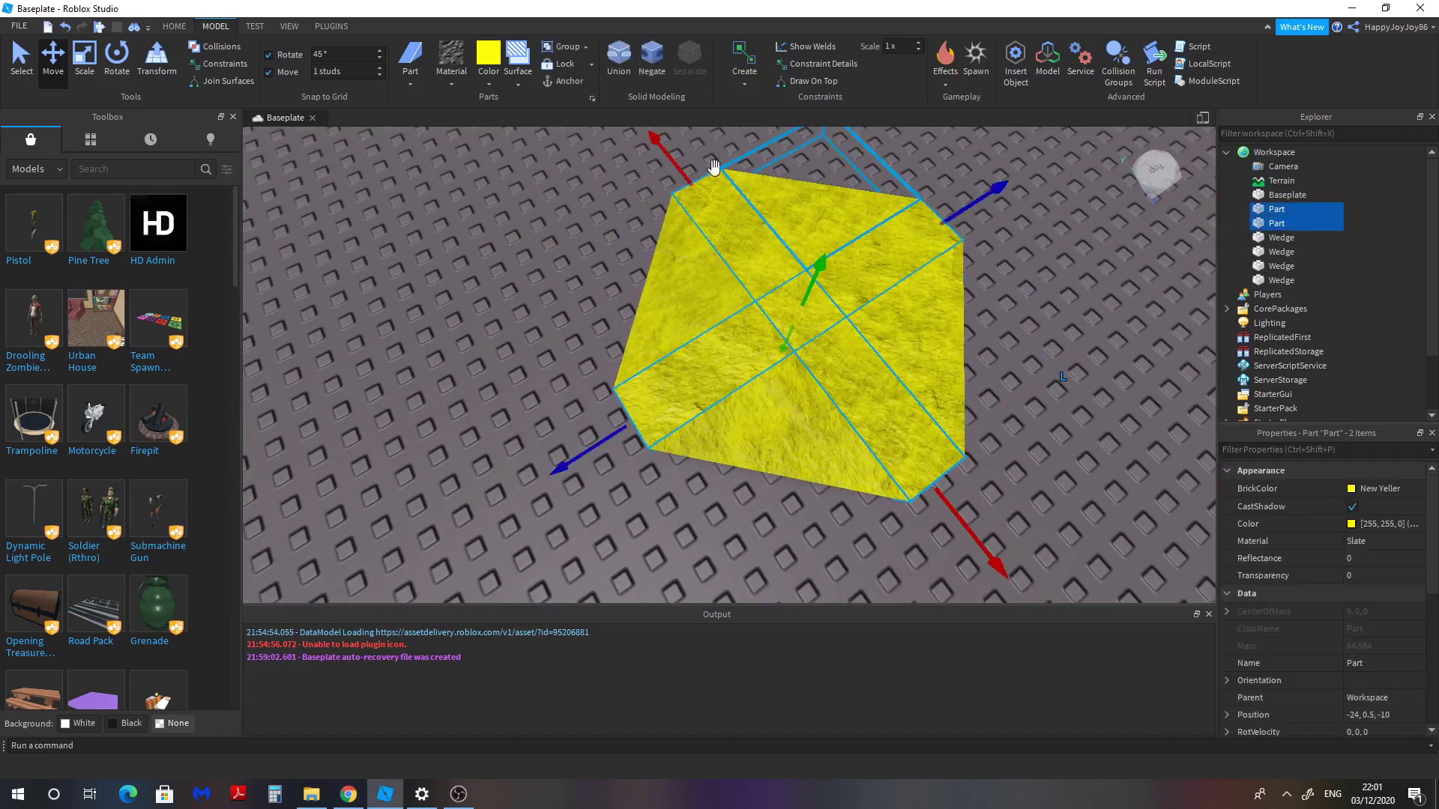
pyautogui.click(618, 56)
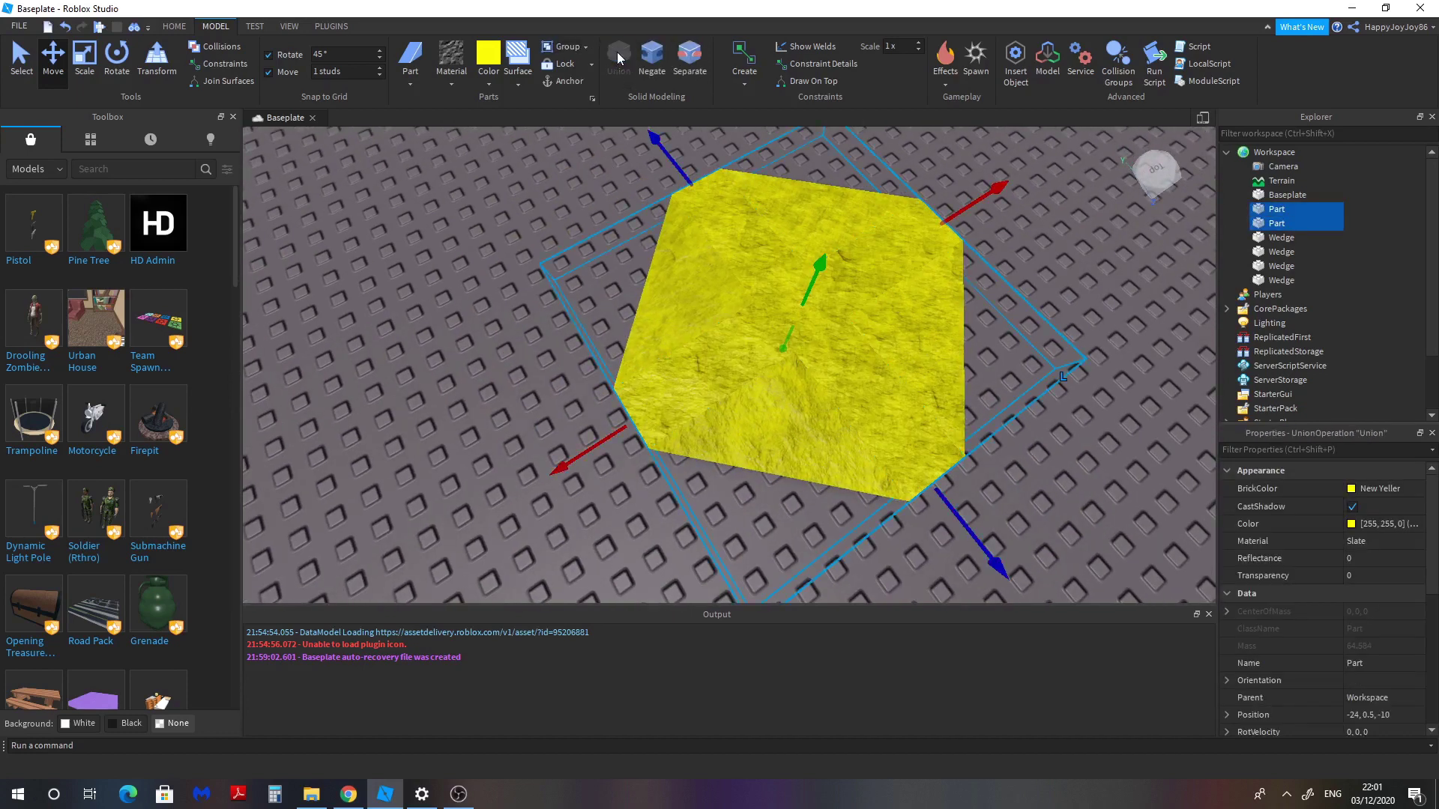
# Step: Move the cross union aside to reveal the four corner wedges
pyautogui.click(501, 240)
pyautogui.moveTo(502, 240); pyautogui.dragTo(758, 305, button='right')
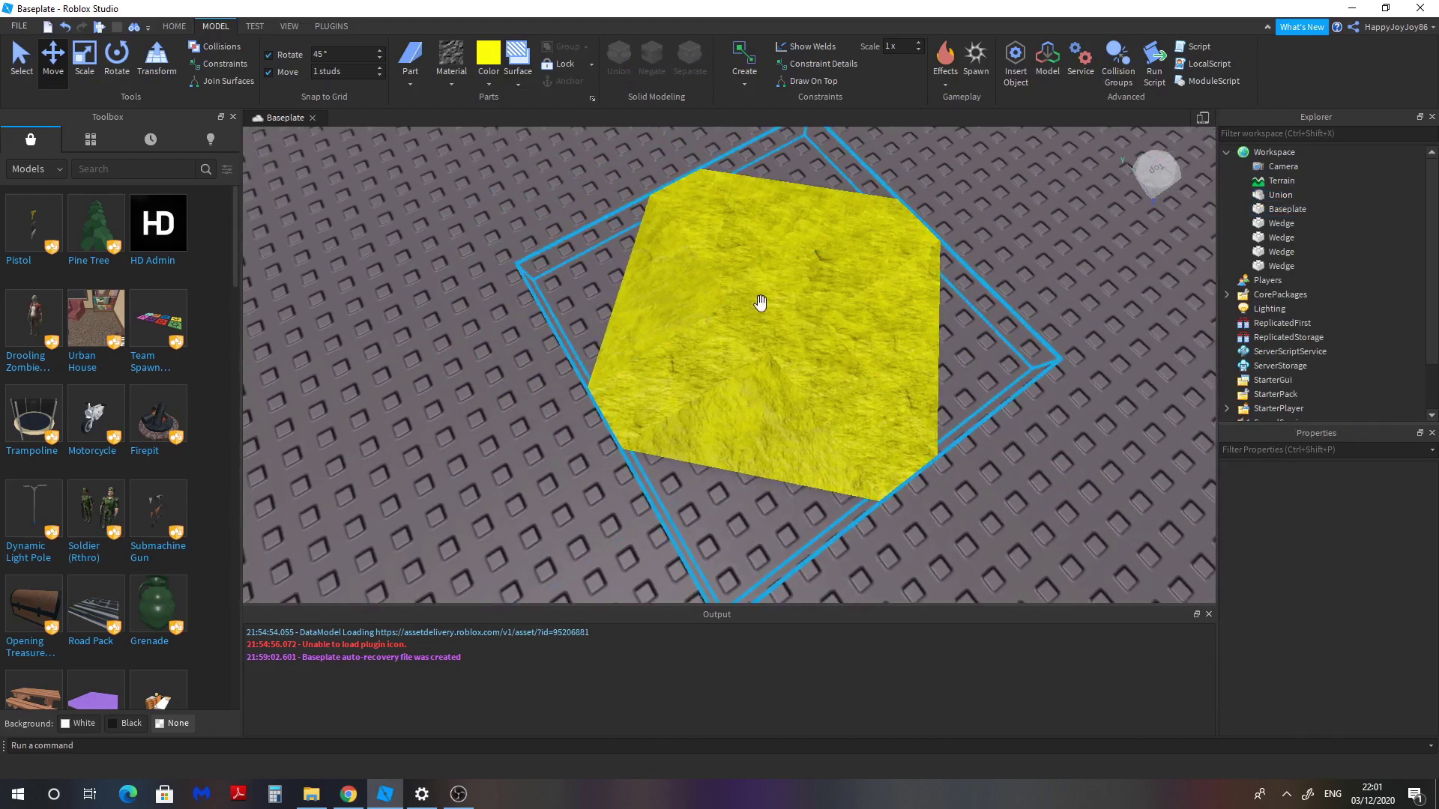
pyautogui.click(777, 312)
pyautogui.scroll(-3, 829, 357)
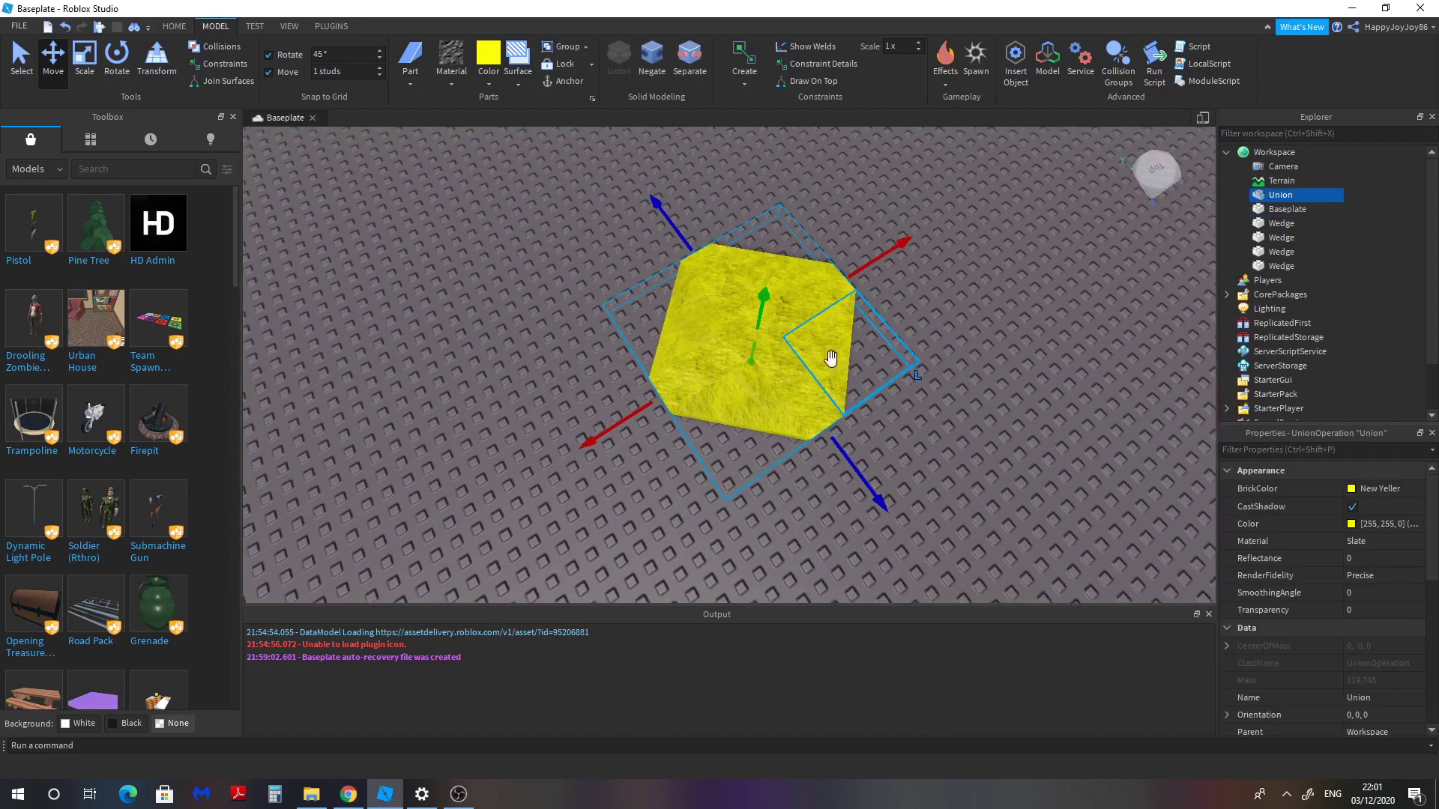
pyautogui.moveTo(829, 427); pyautogui.dragTo(697, 260)
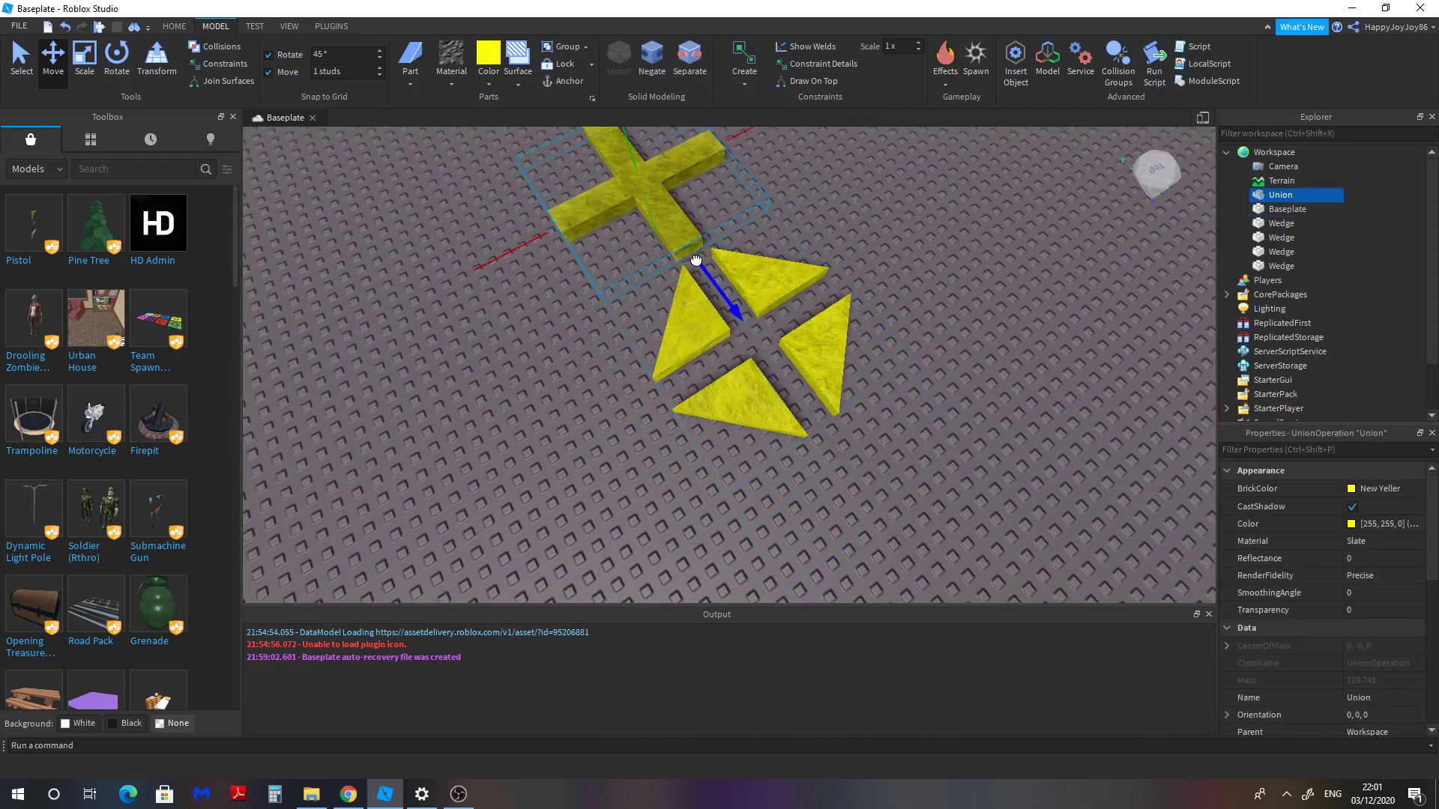
pyautogui.click(825, 214)
pyautogui.moveTo(824, 214); pyautogui.dragTo(825, 214, button='right')
# Step: Place the cross back on the wedges and union all five into an octagon
pyautogui.click(715, 355)
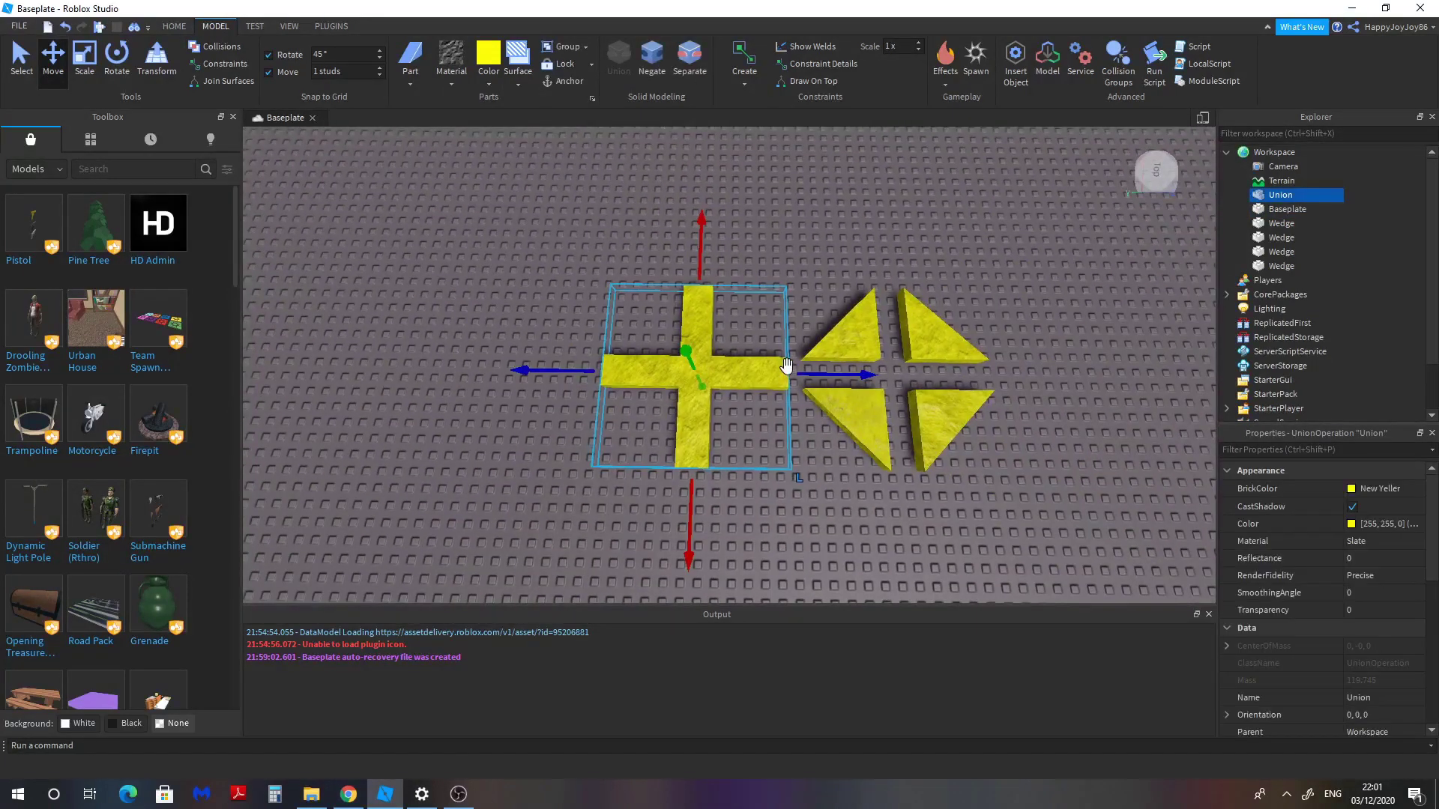
pyautogui.moveTo(804, 366); pyautogui.dragTo(899, 370)
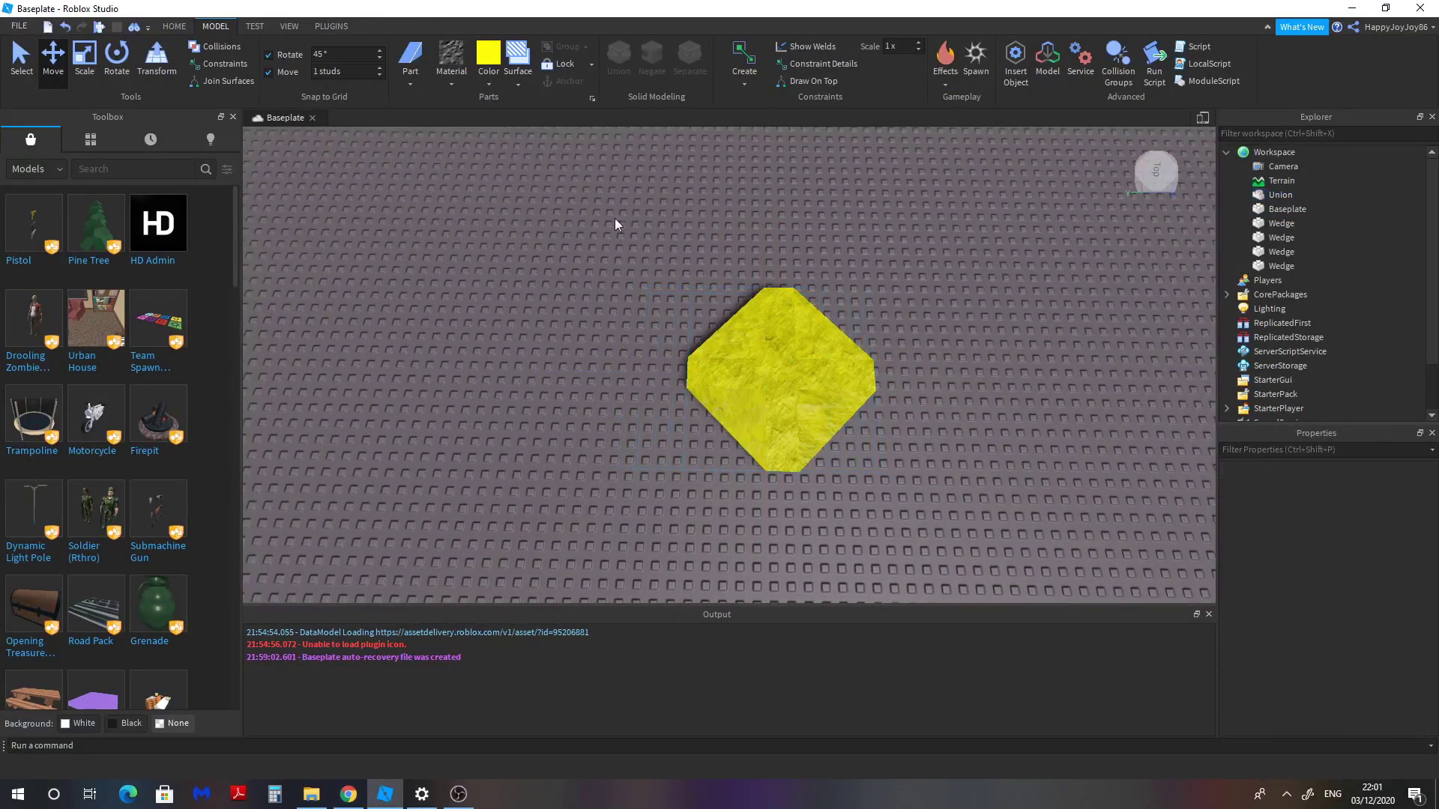
pyautogui.moveTo(614, 218); pyautogui.dragTo(937, 514)
pyautogui.click(619, 62)
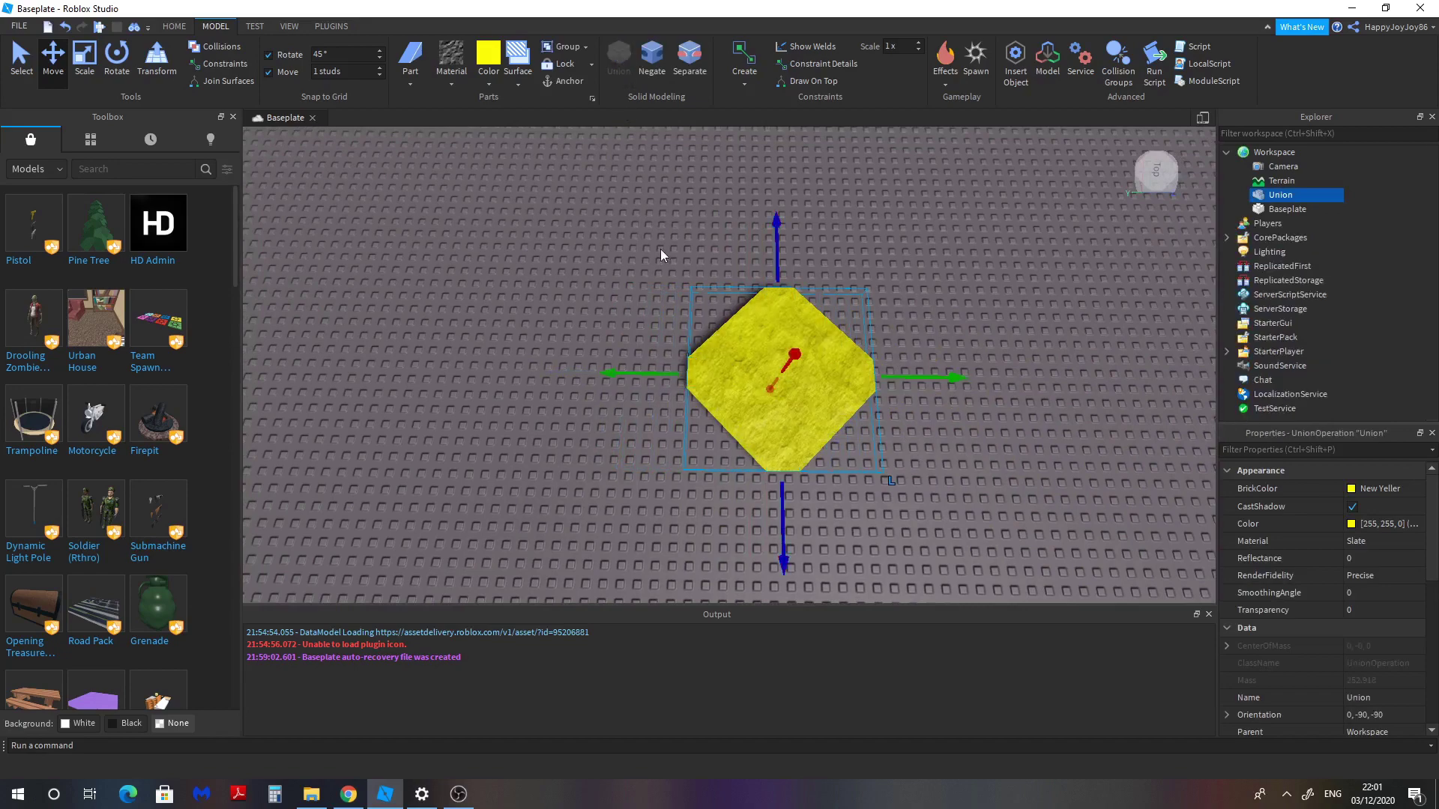
# Step: Nudge the finished octagon union into its final position
pyautogui.click(870, 302)
pyautogui.click(885, 379)
pyautogui.moveTo(884, 379); pyautogui.dragTo(852, 382)
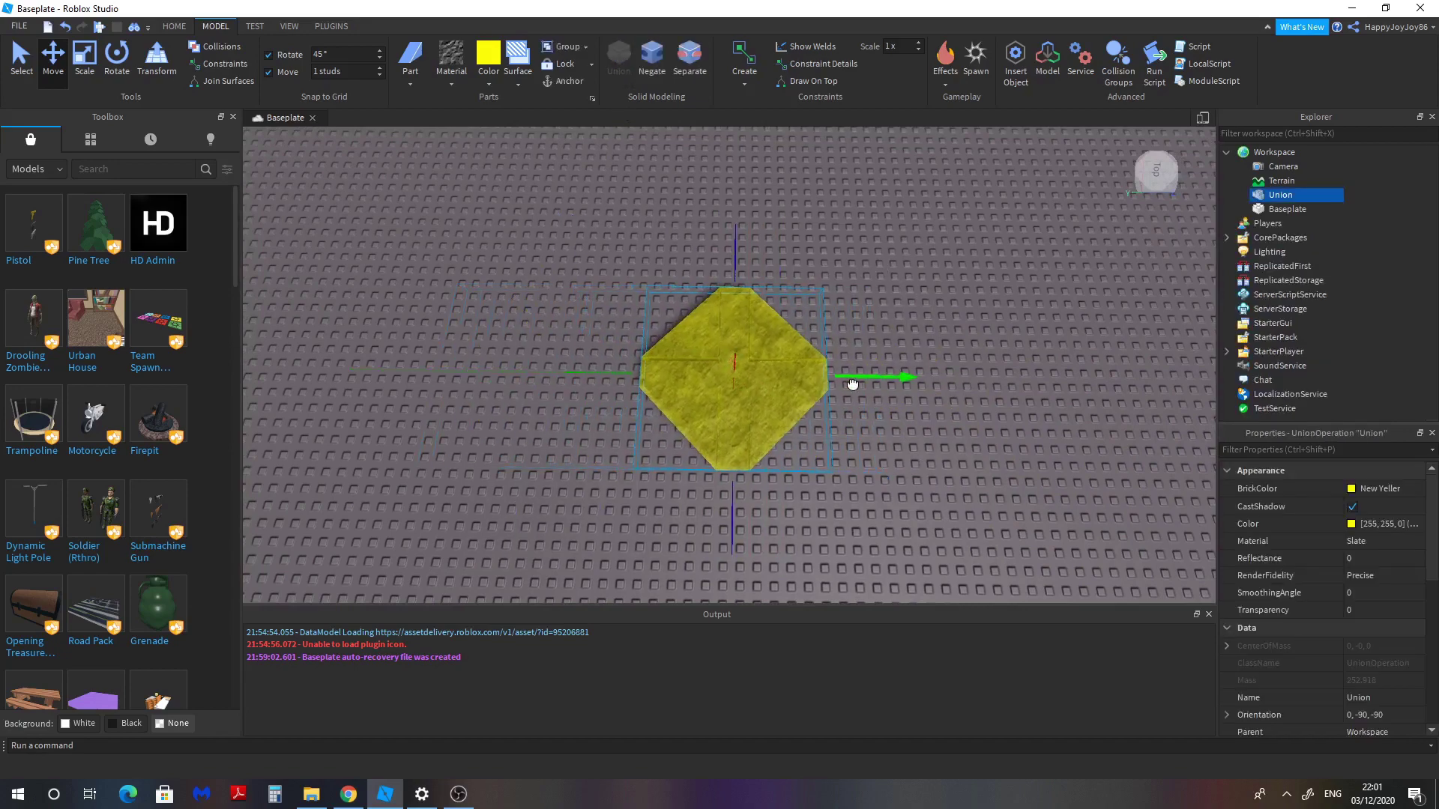
pyautogui.click(920, 233)
pyautogui.moveTo(920, 232); pyautogui.dragTo(893, 250, button='right')
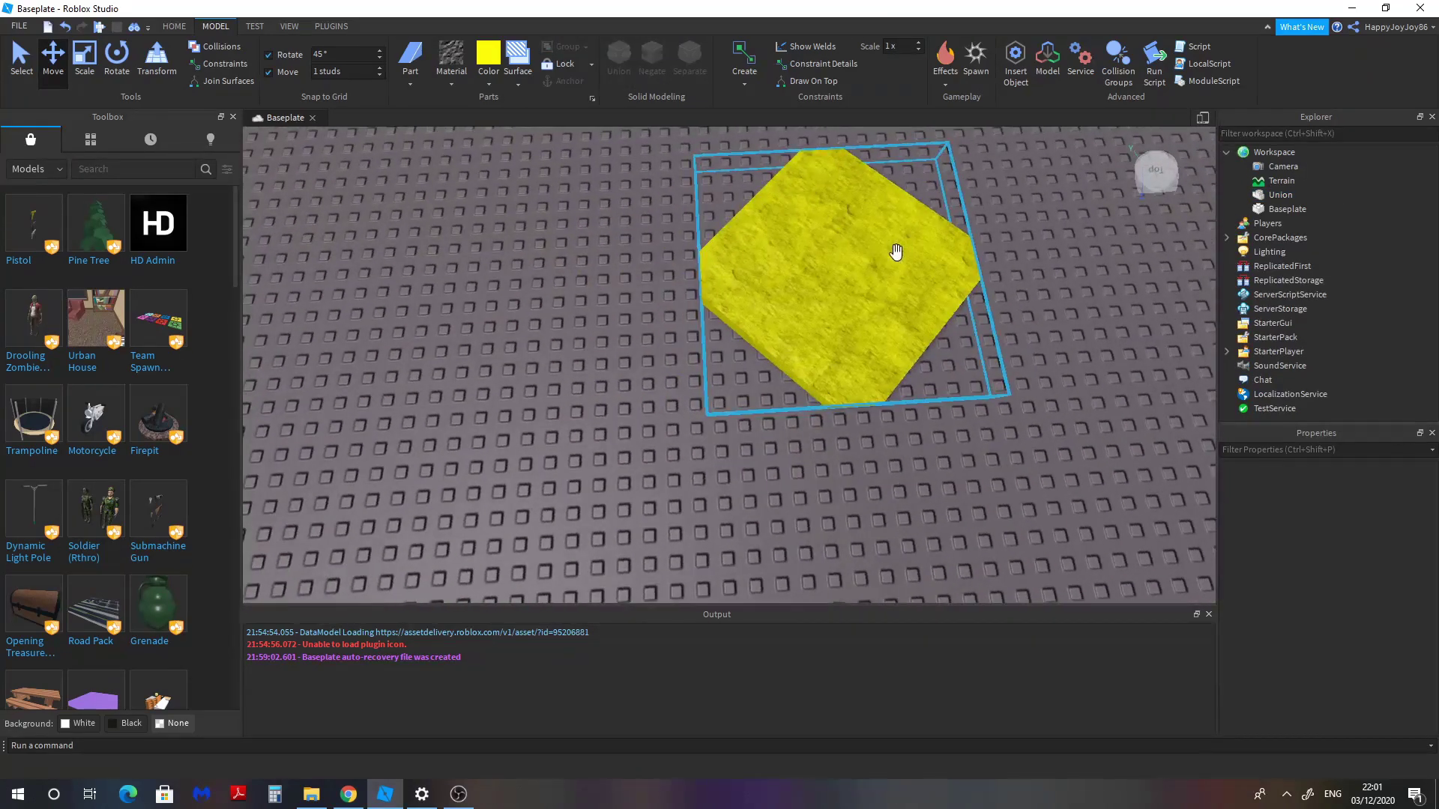
pyautogui.click(790, 305)
pyautogui.moveTo(790, 305); pyautogui.dragTo(811, 301, button='right')
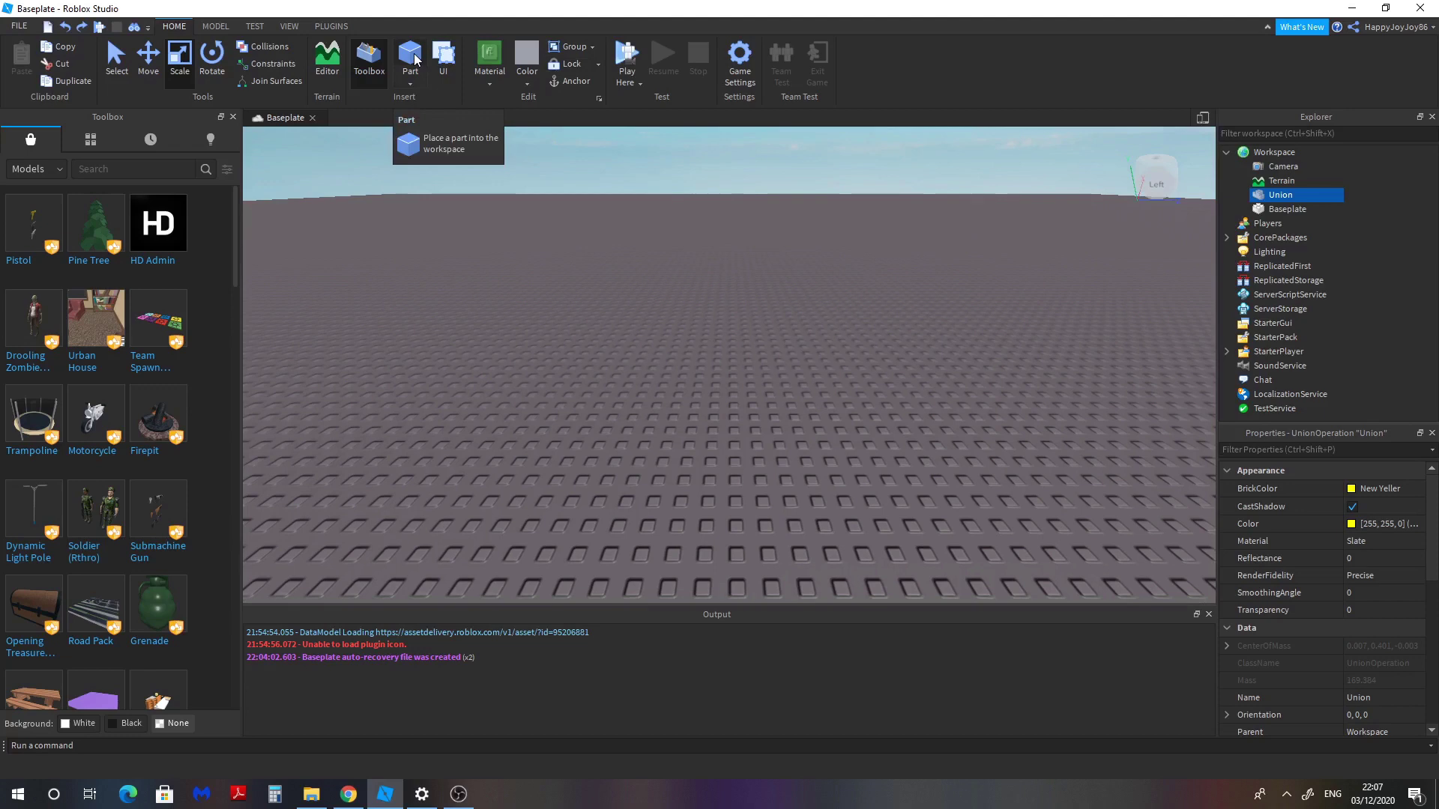
# Step: Insert a plain grey part and delete the yellow octagon union
pyautogui.click(410, 56)
pyautogui.click(798, 296)
pyautogui.moveTo(797, 295); pyautogui.dragTo(796, 295, button='right')
pyautogui.click(296, 348)
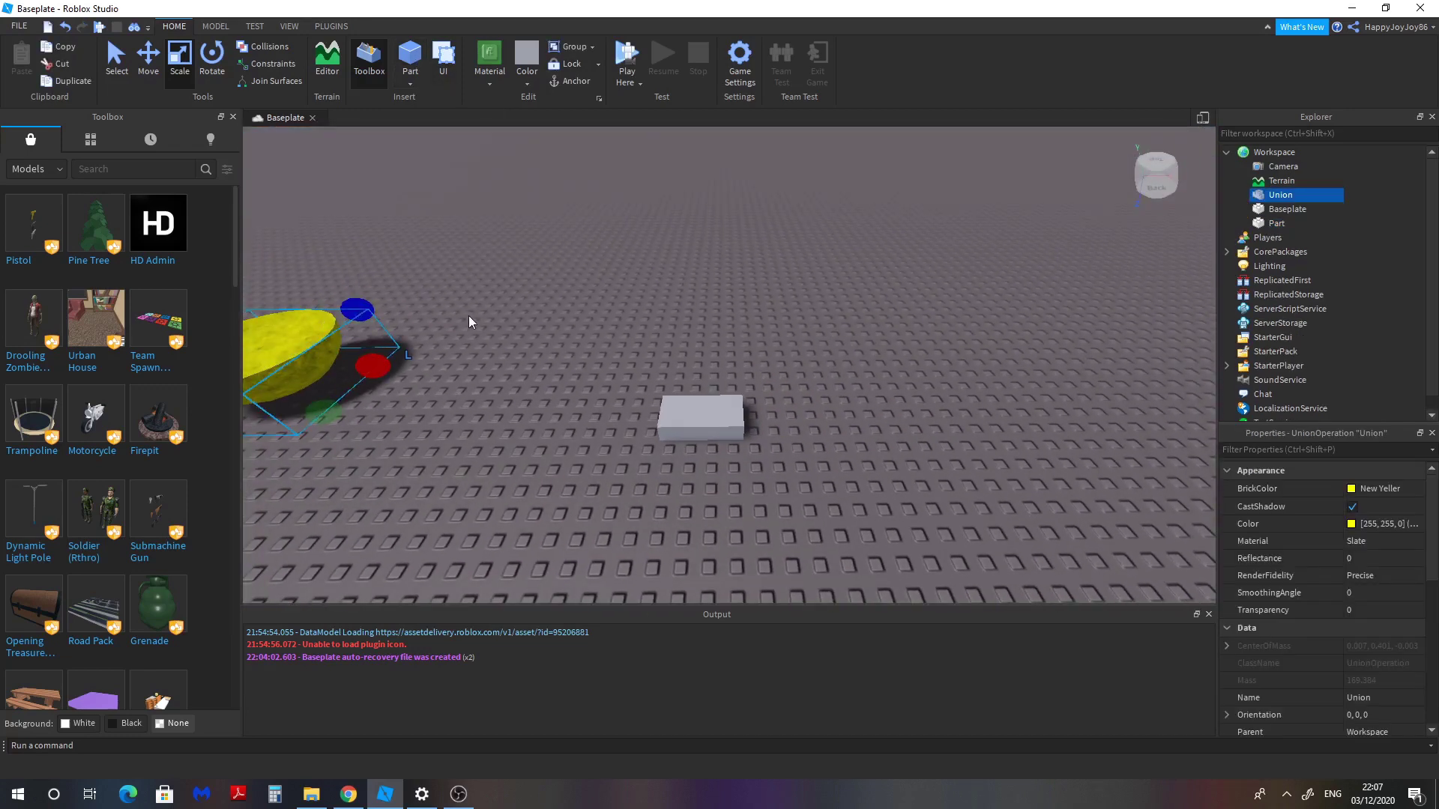
pyautogui.press('Delete')
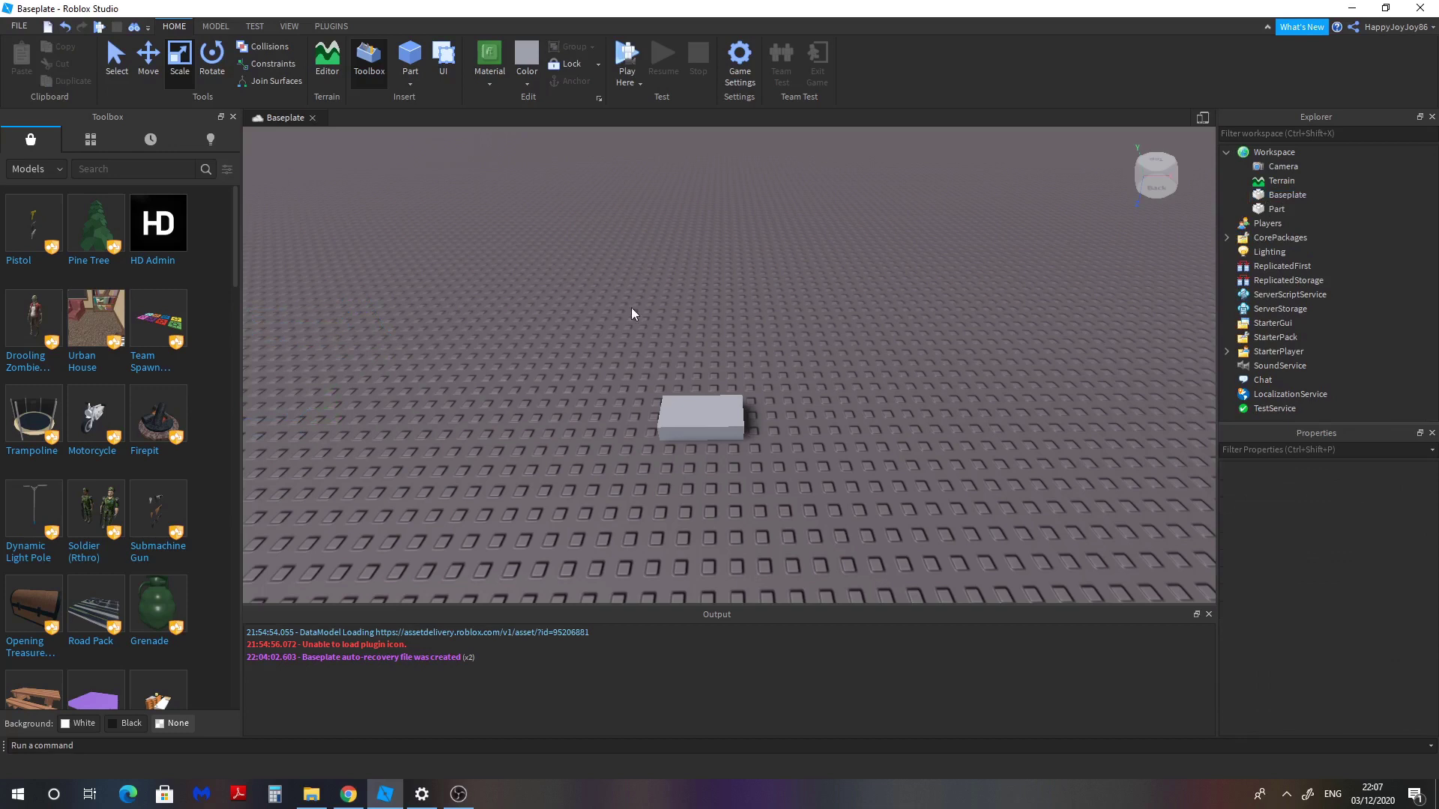
# Step: Select the grey part, switch to Move, and undo two extra stacked parts
pyautogui.click(687, 416)
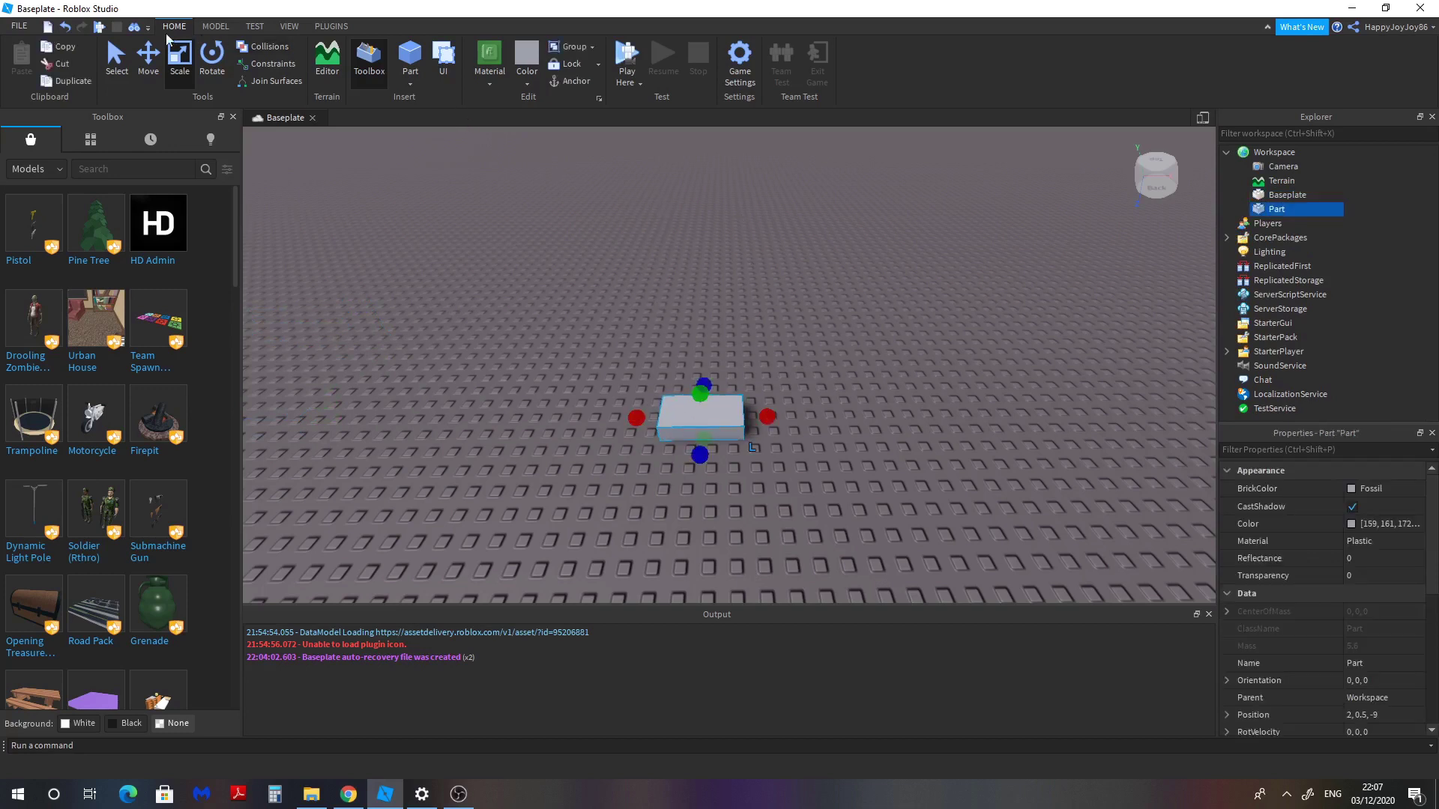
pyautogui.click(146, 55)
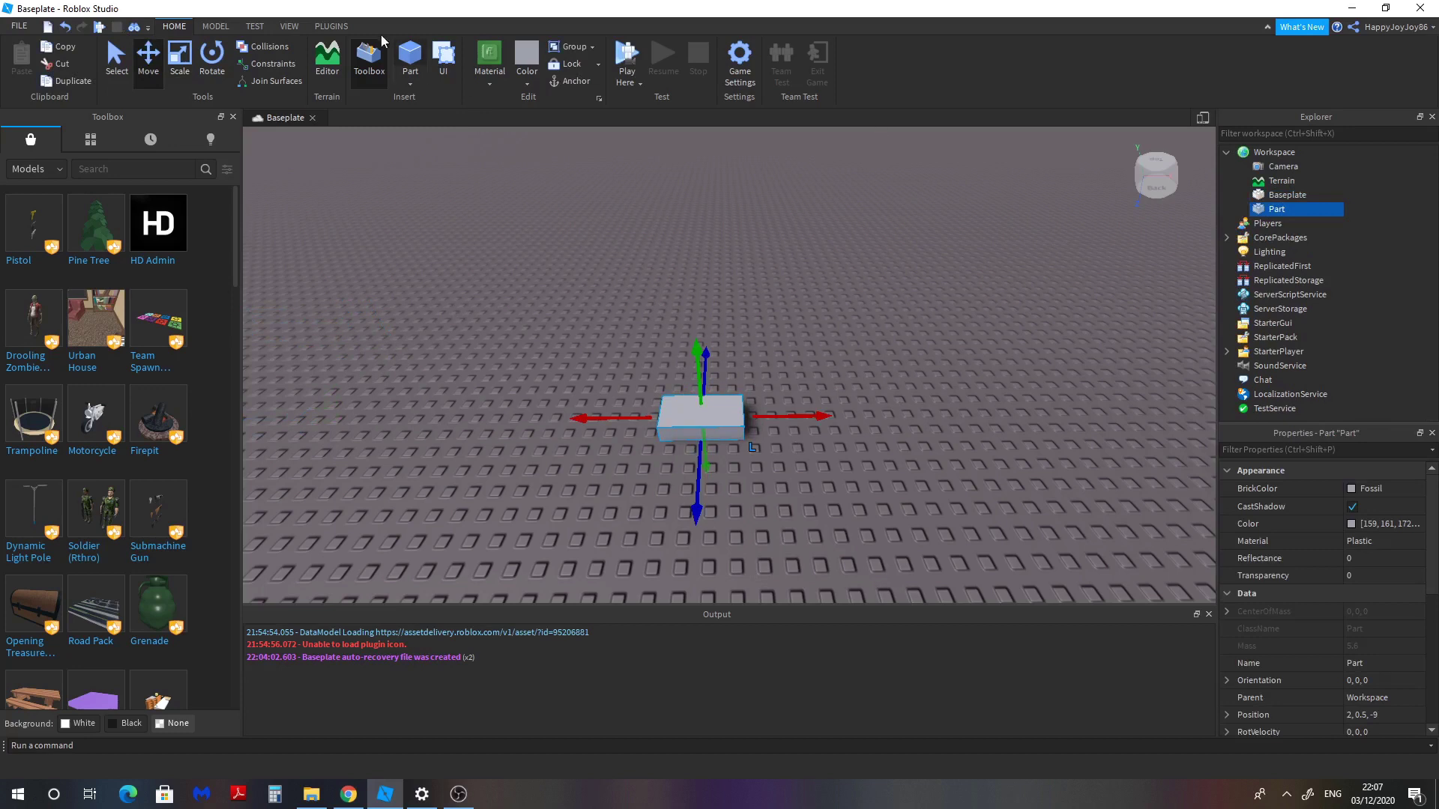
pyautogui.click(410, 56)
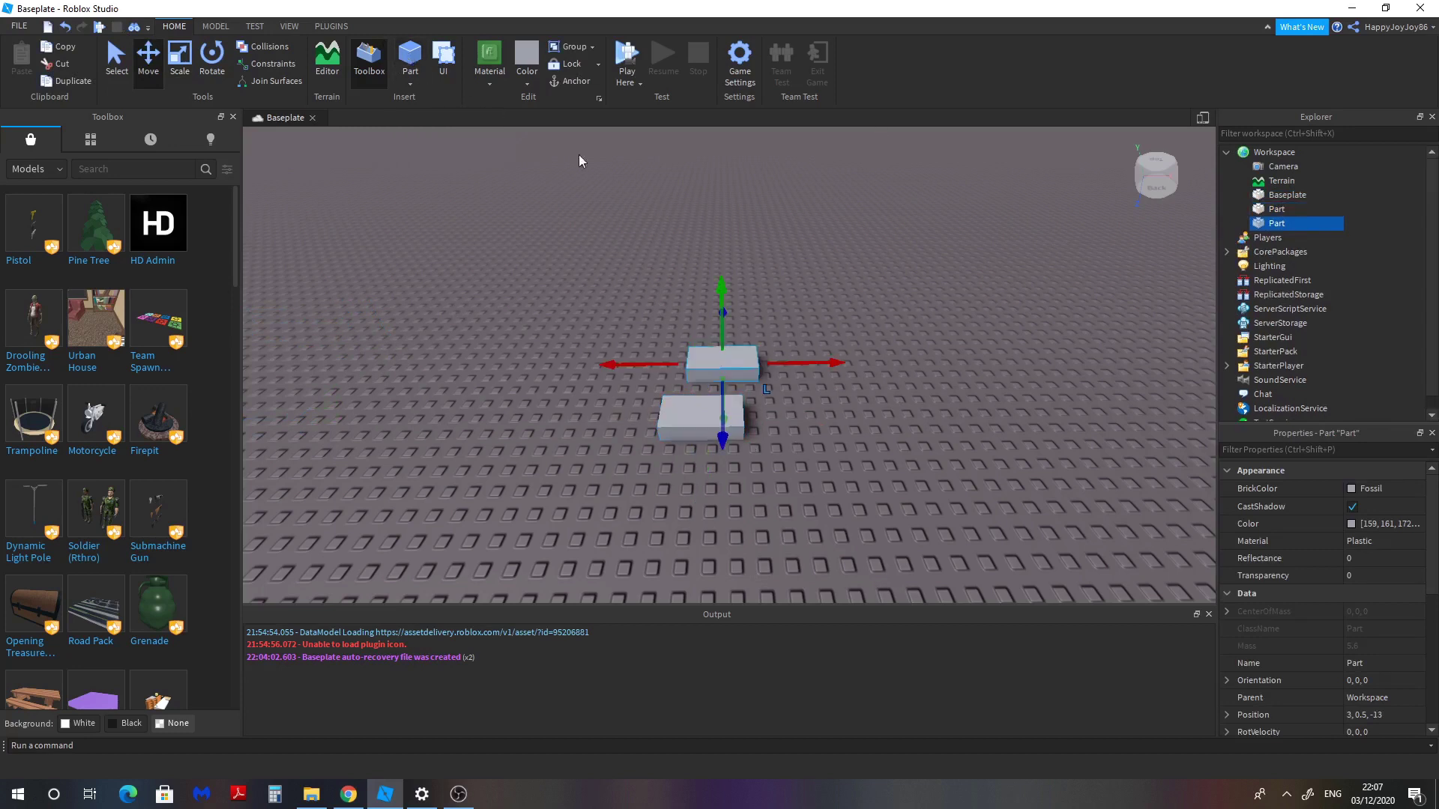
pyautogui.click(419, 60)
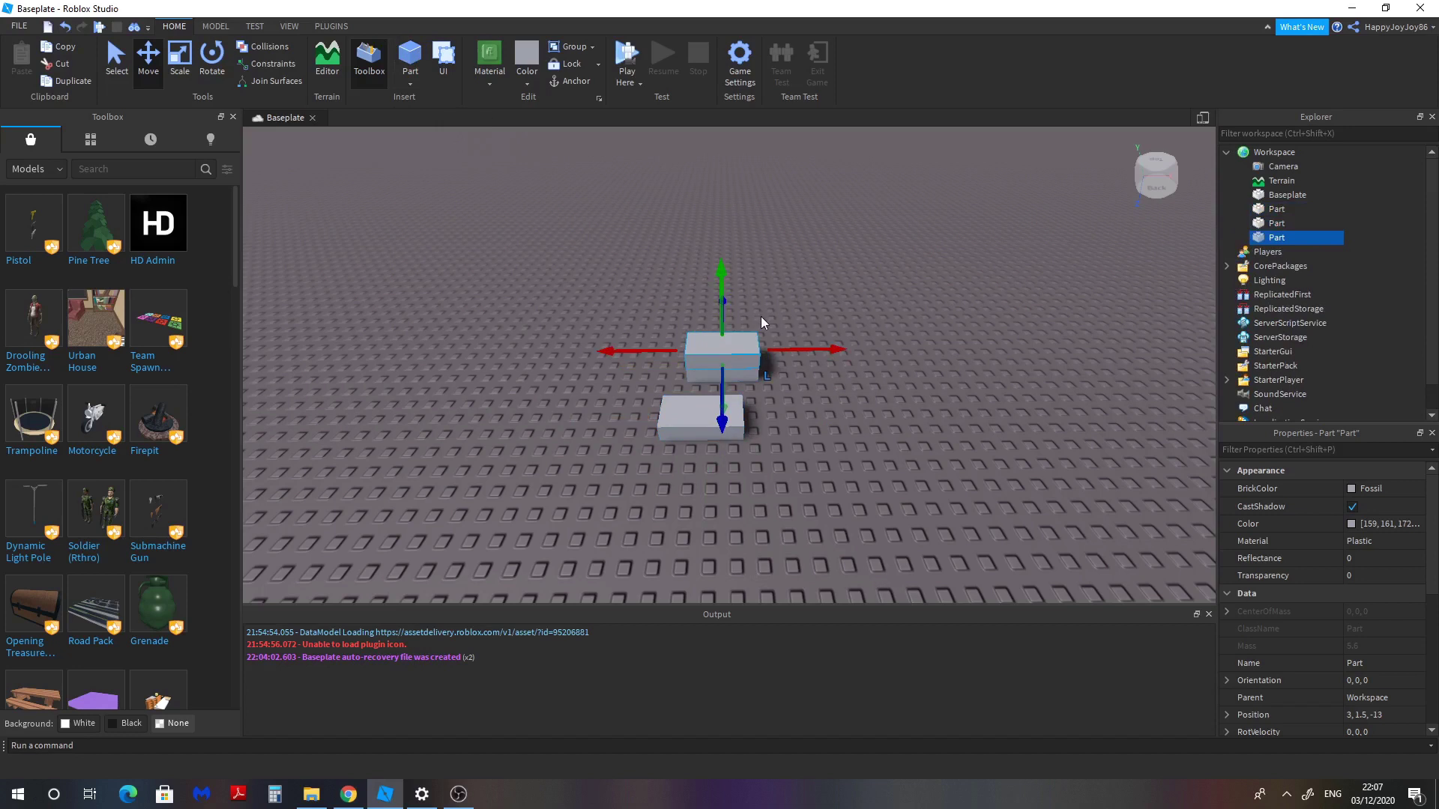
pyautogui.hotkey('ctrl', 'z')
pyautogui.hotkey('ctrl', 'z')
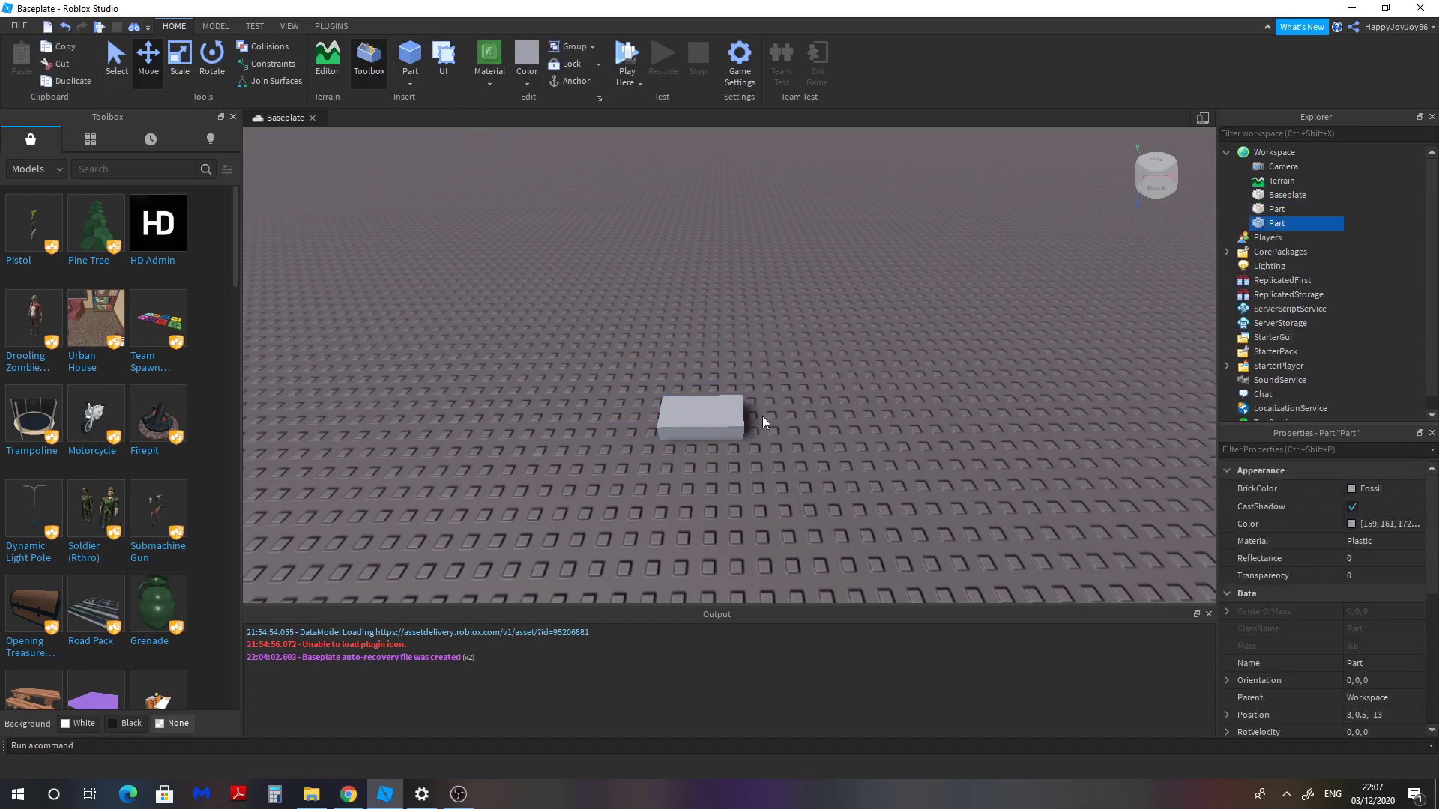
pyautogui.hotkey('ctrl', 'z')
# Step: Duplicate the grey part with Ctrl+D and move the copy 5 studs right to 7, 0.5, -9
pyautogui.click(732, 423)
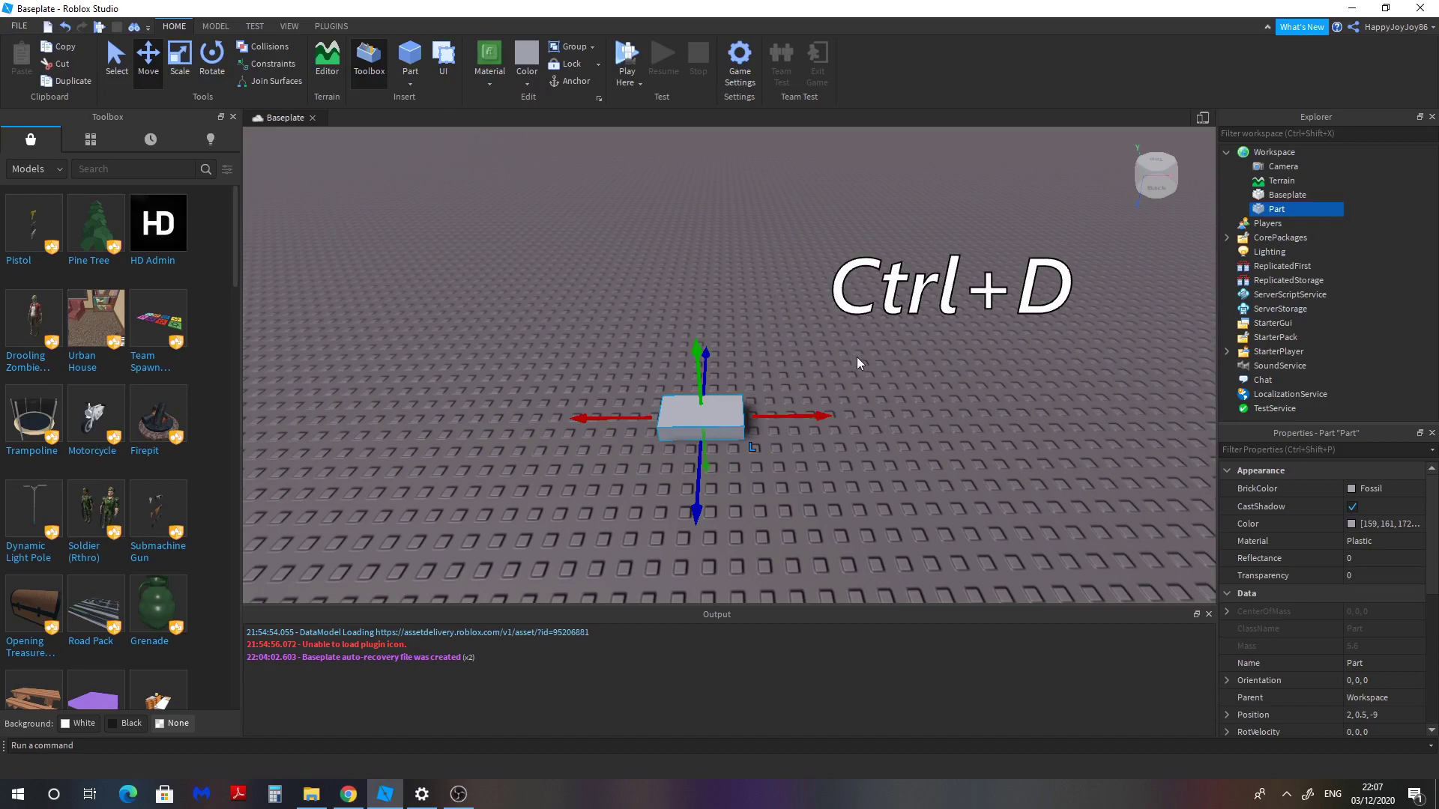
pyautogui.hotkey('ctrl', 'd')
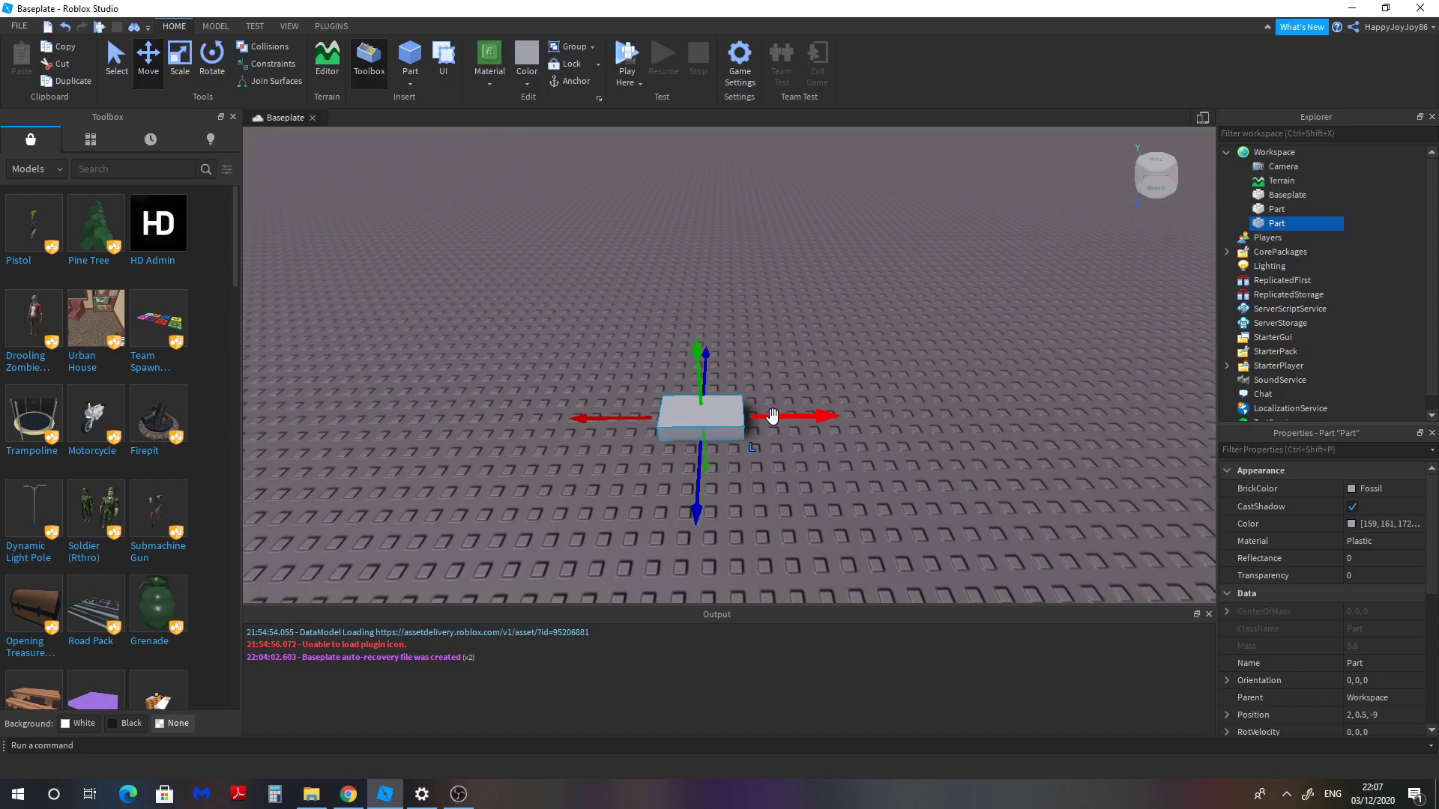
pyautogui.moveTo(772, 416); pyautogui.dragTo(877, 411)
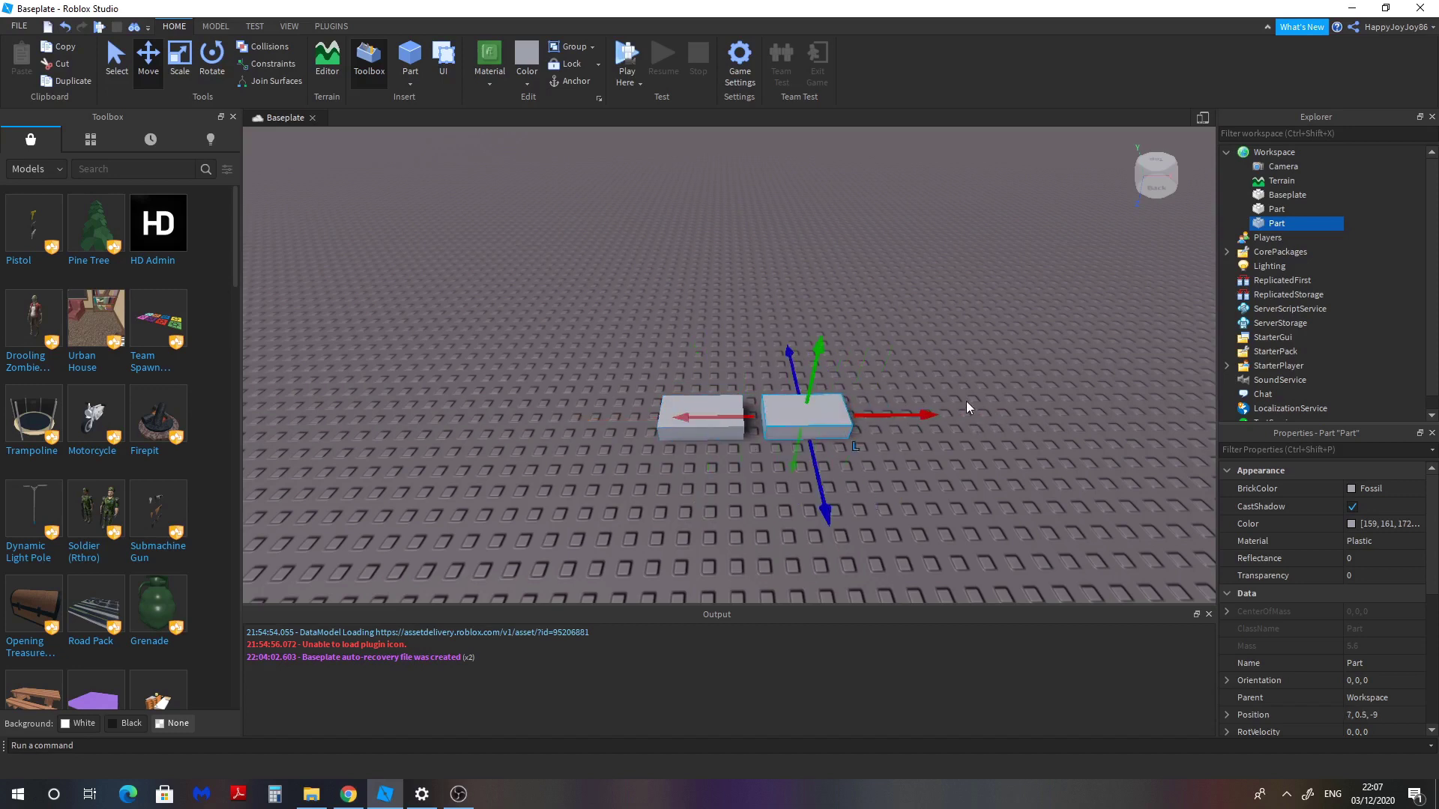